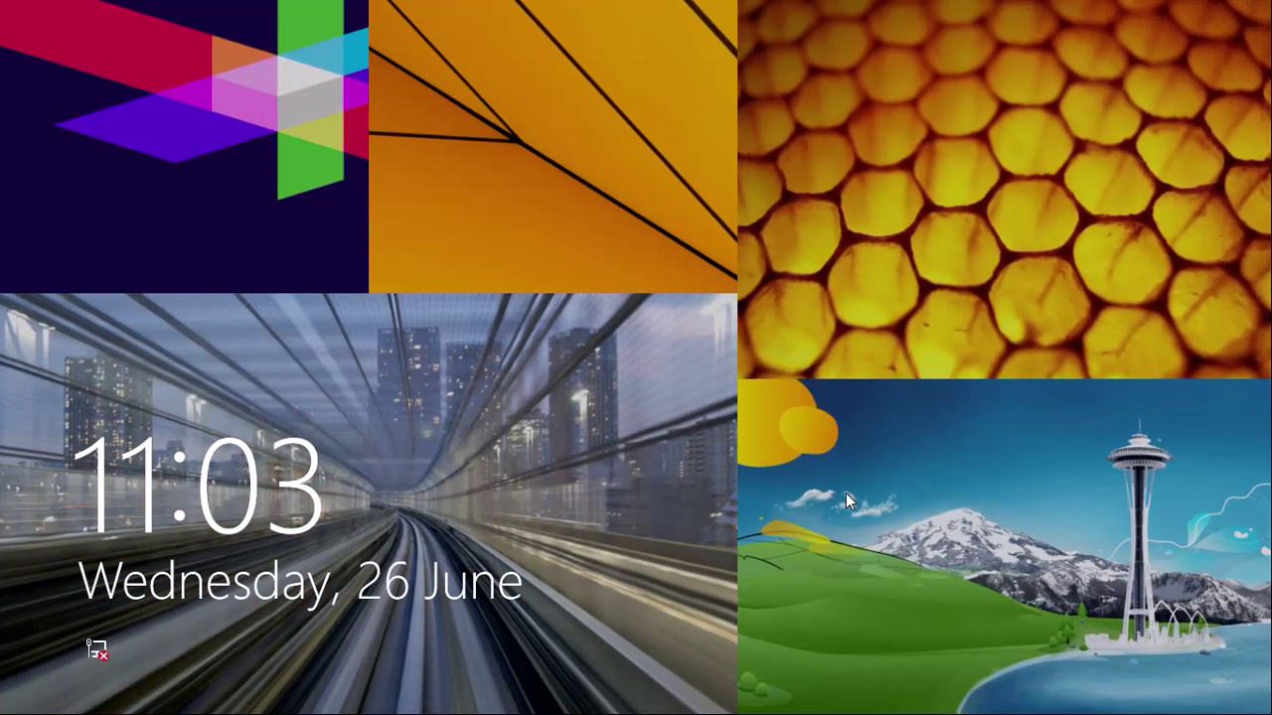
# Step: Sign in, open Mail and decline the Microsoft account prompt, then launch People from Start
pyautogui.press('Return')
pyautogui.press('Return')
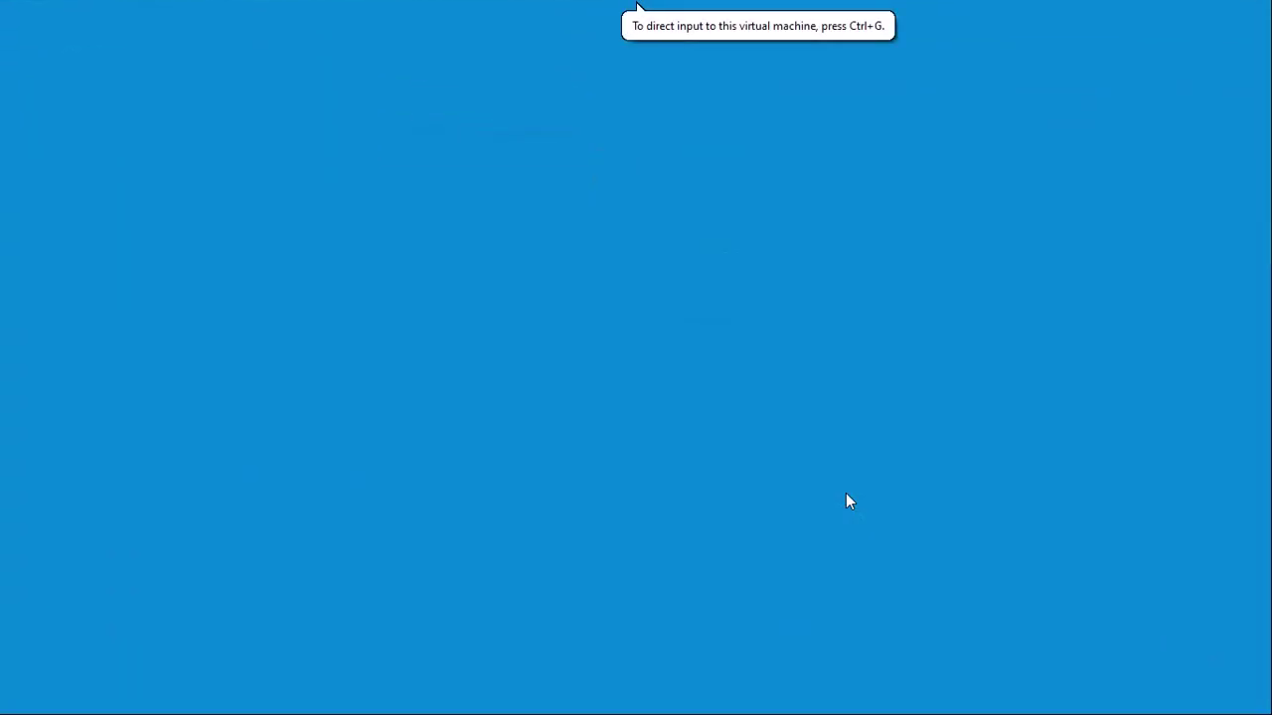
pyautogui.click(846, 495)
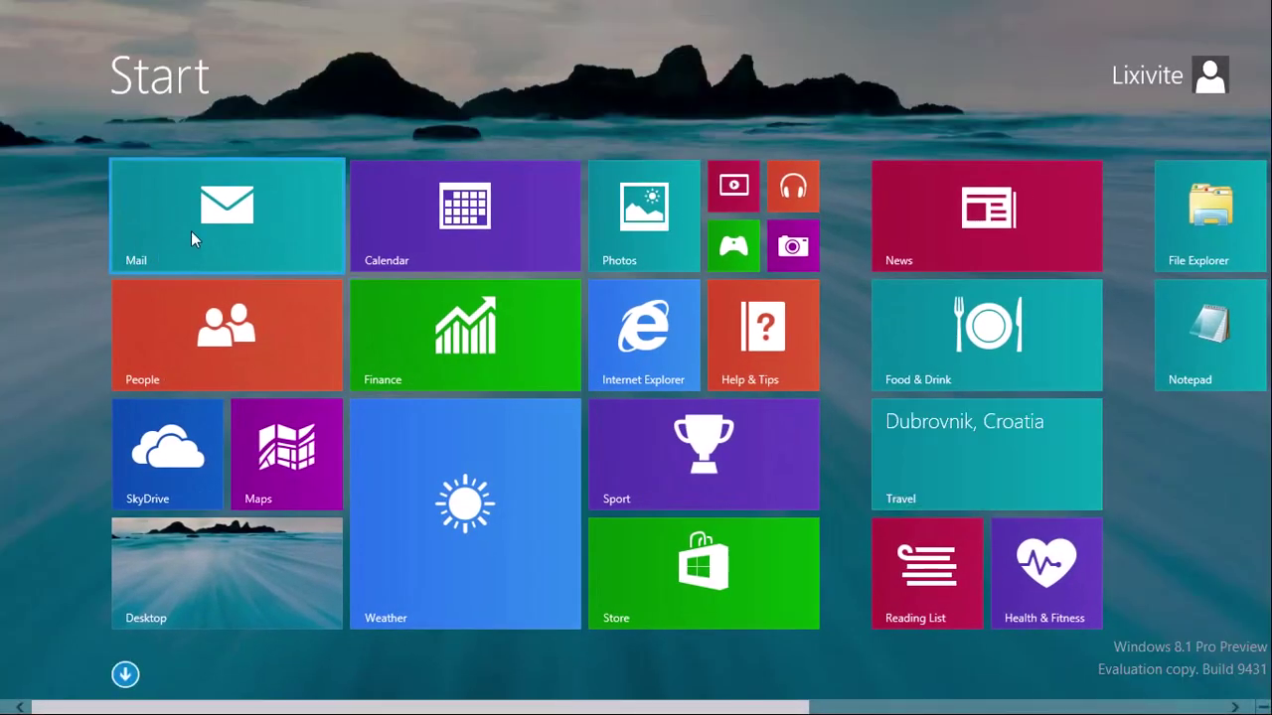
pyautogui.click(191, 232)
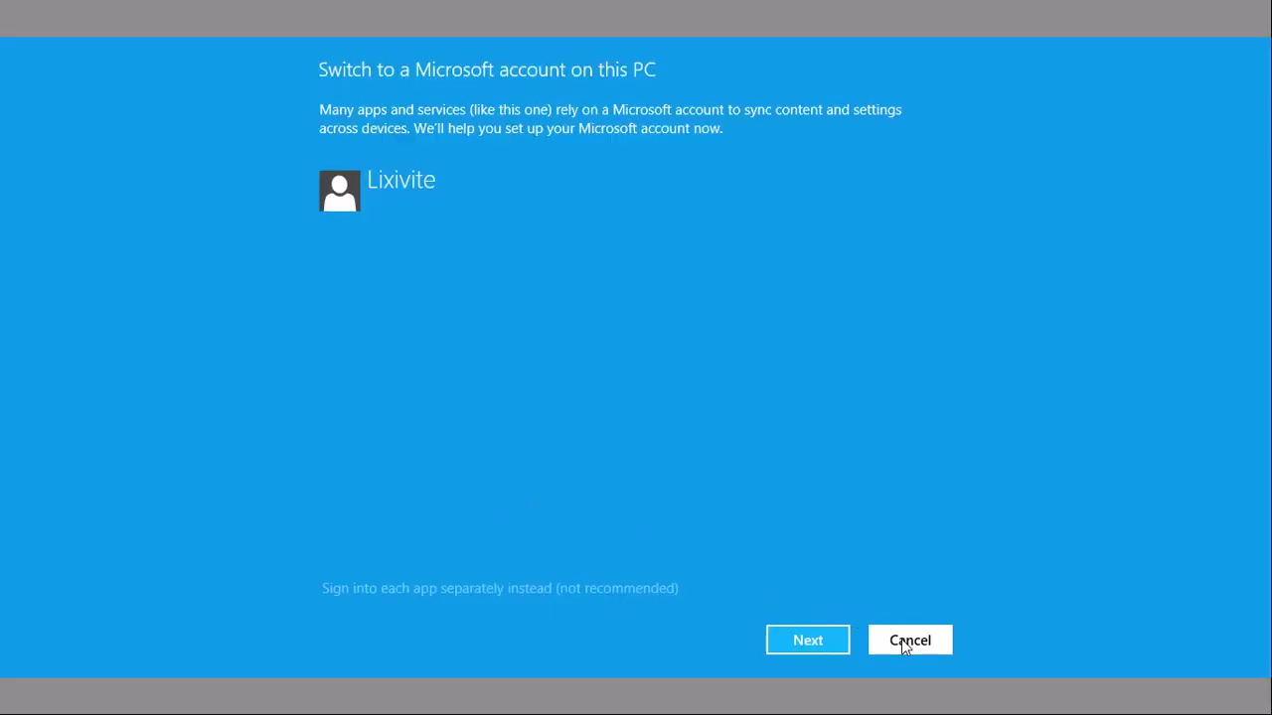
pyautogui.click(903, 641)
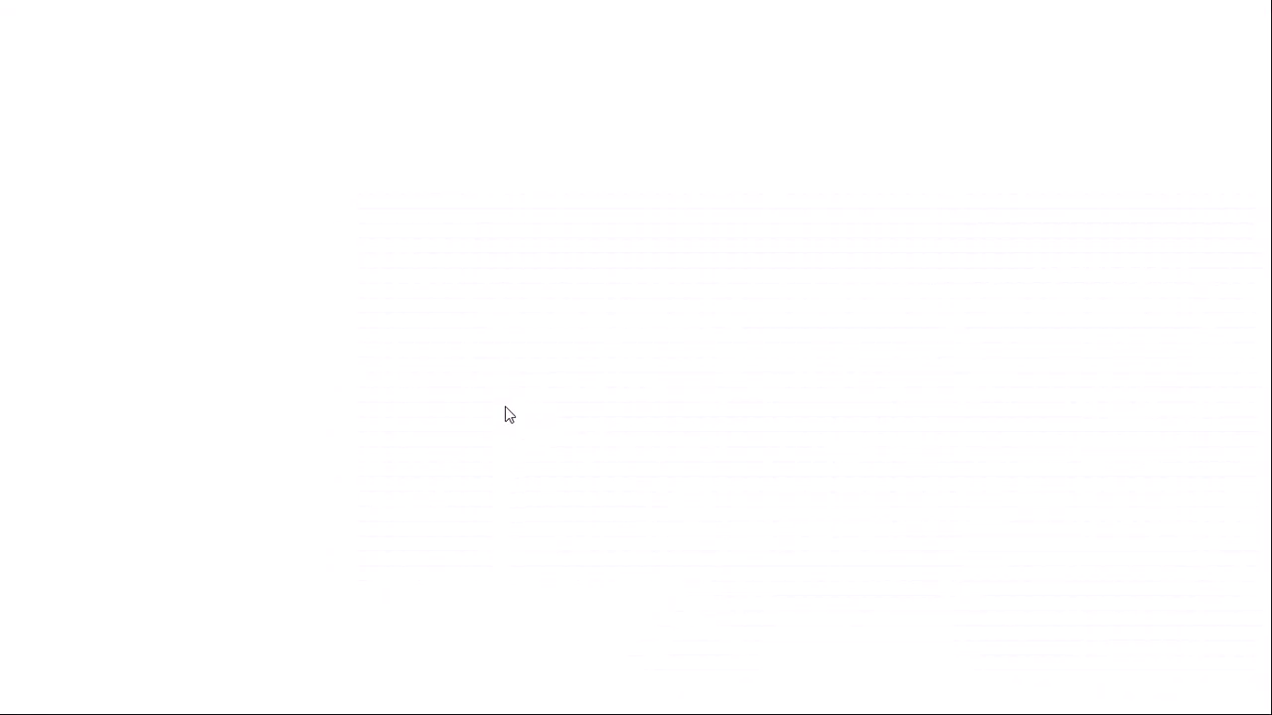
pyautogui.click(21, 699)
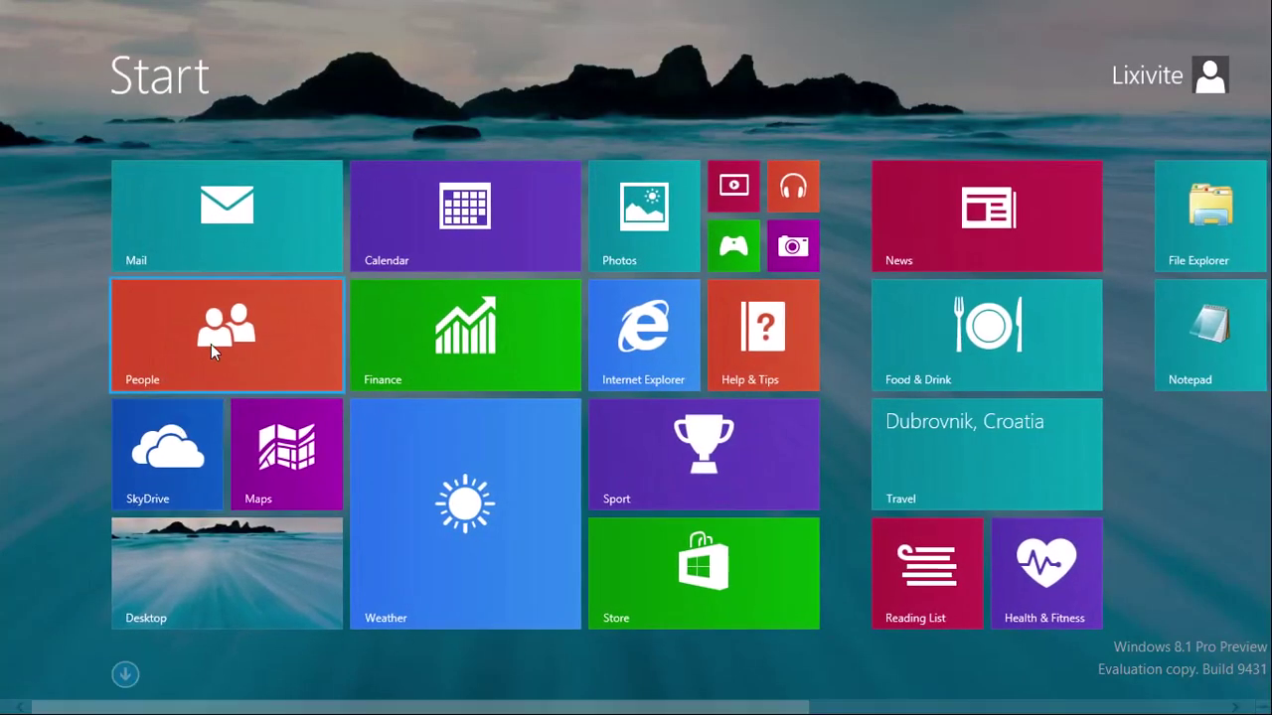
pyautogui.click(210, 343)
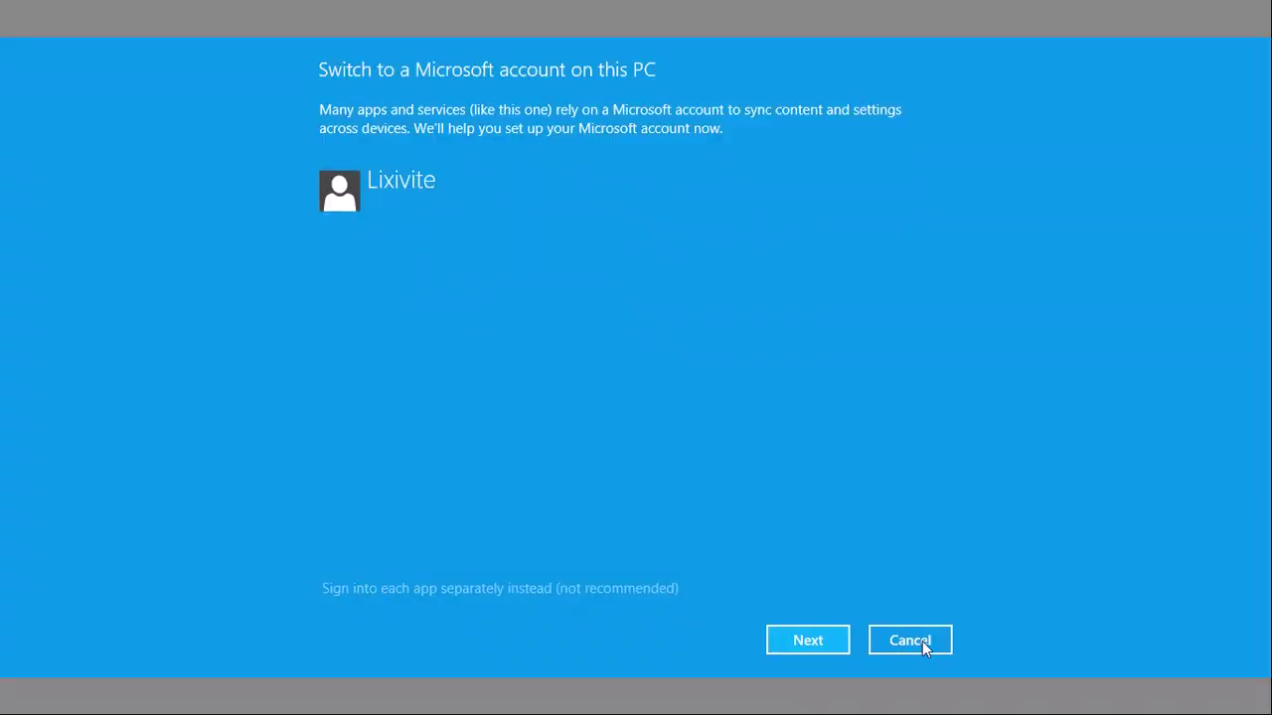
# Step: Decline the Microsoft account prompts in People and SkyDrive, returning to Start after each
pyautogui.click(922, 641)
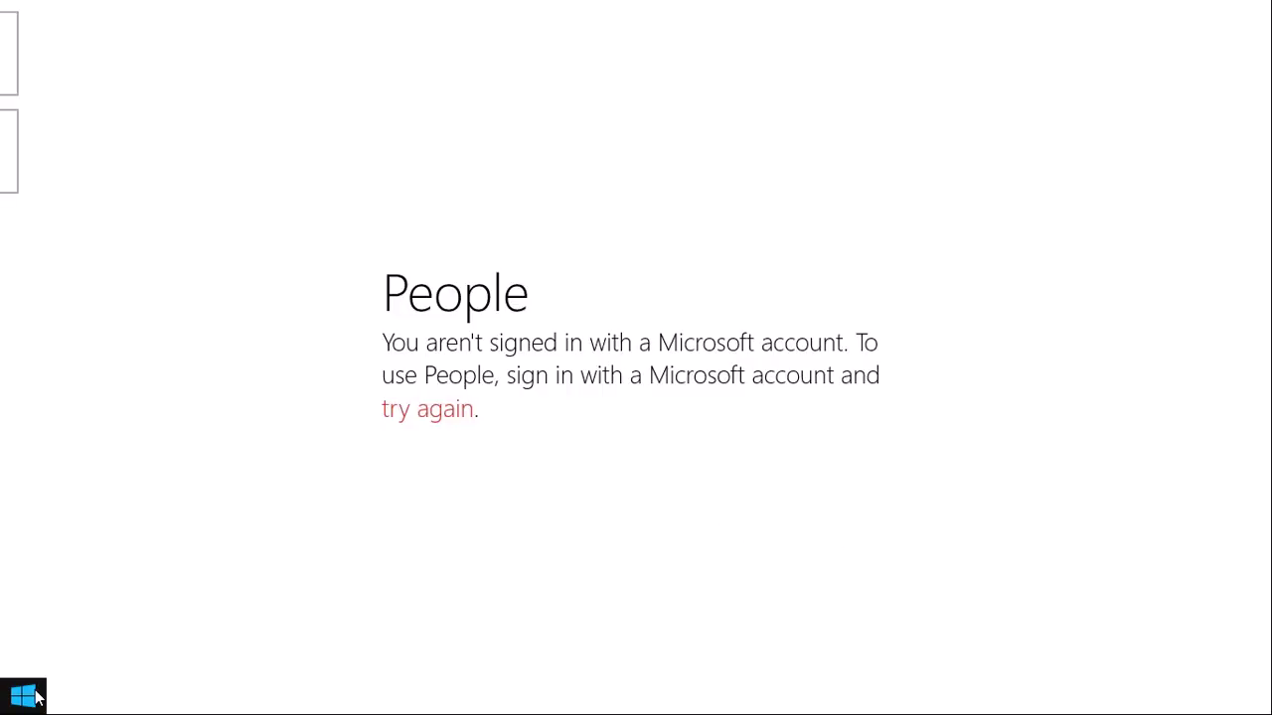
pyautogui.click(36, 699)
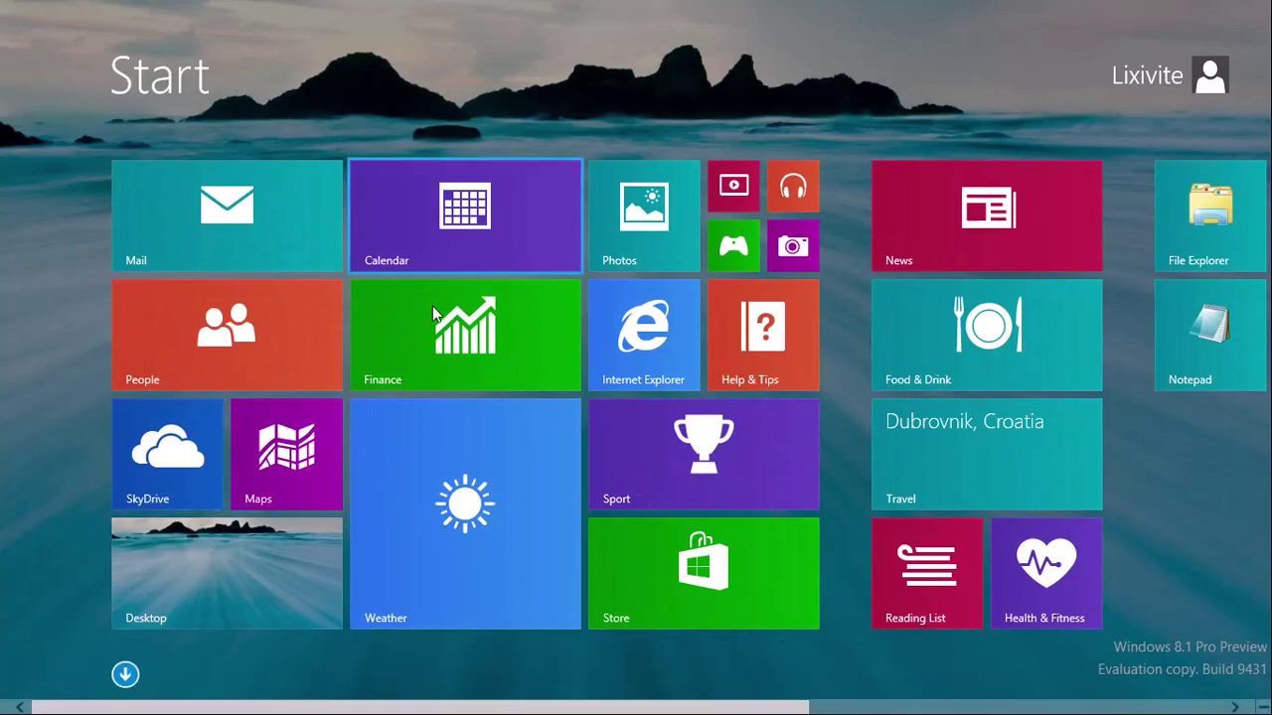
pyautogui.click(189, 459)
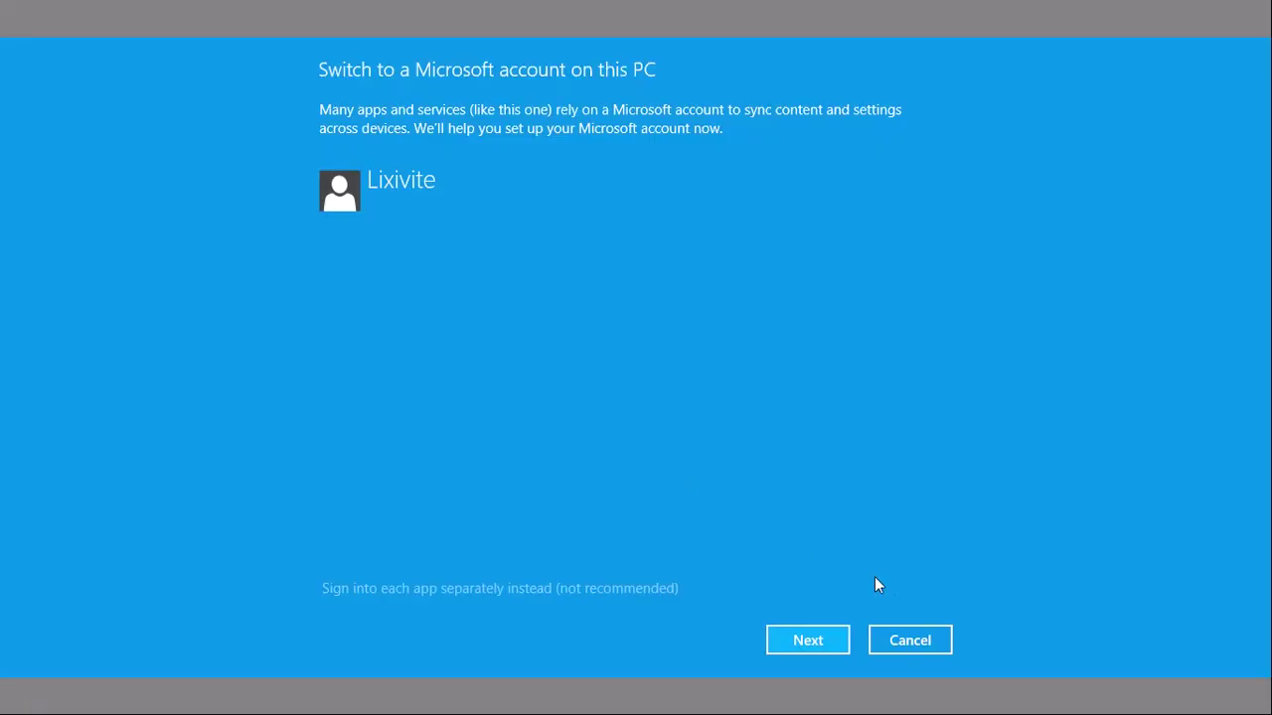
pyautogui.click(884, 648)
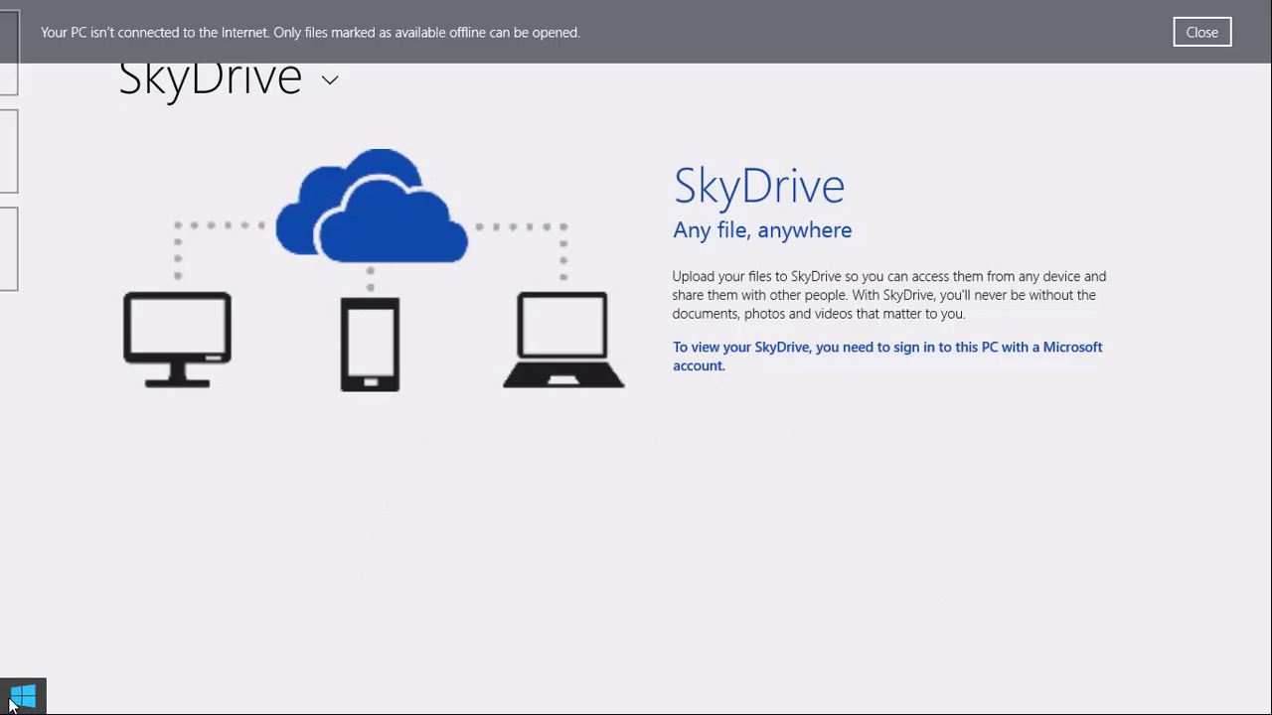
pyautogui.click(12, 702)
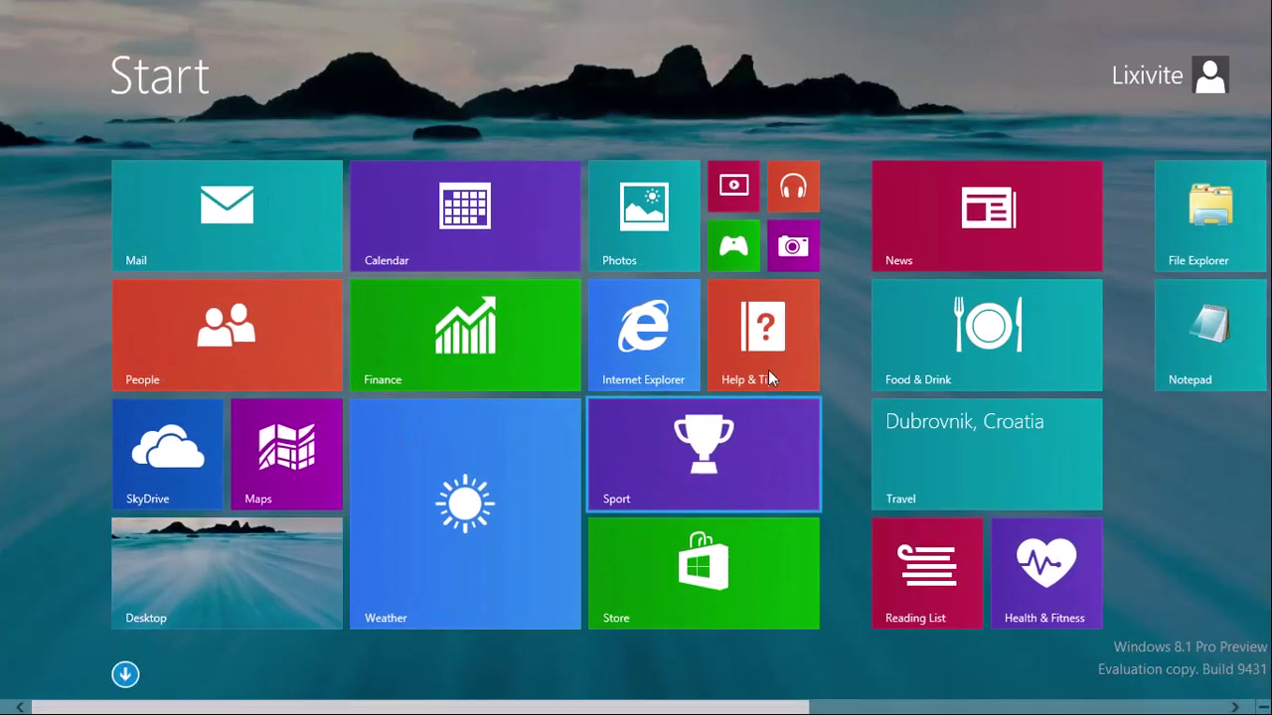
# Step: View the six wallpaper images in Photos under This PC > Pictures, then go back to Start
pyautogui.click(657, 248)
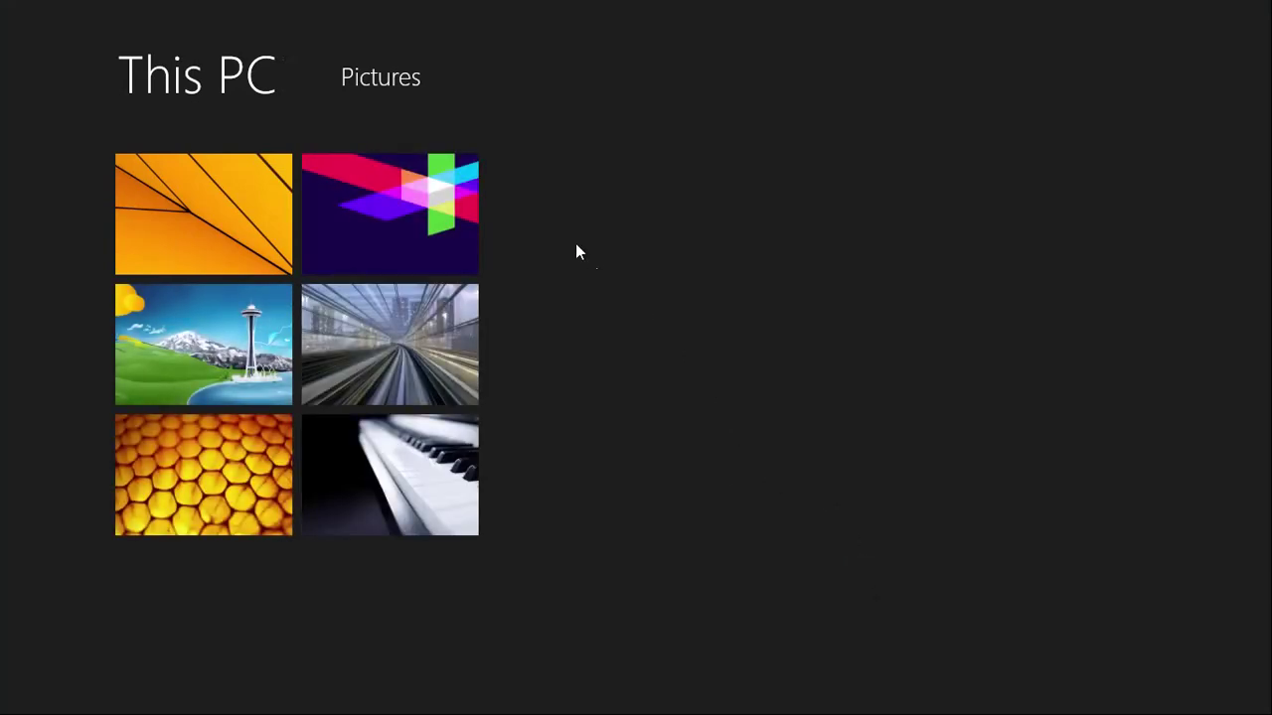
pyautogui.moveTo(42, 705)
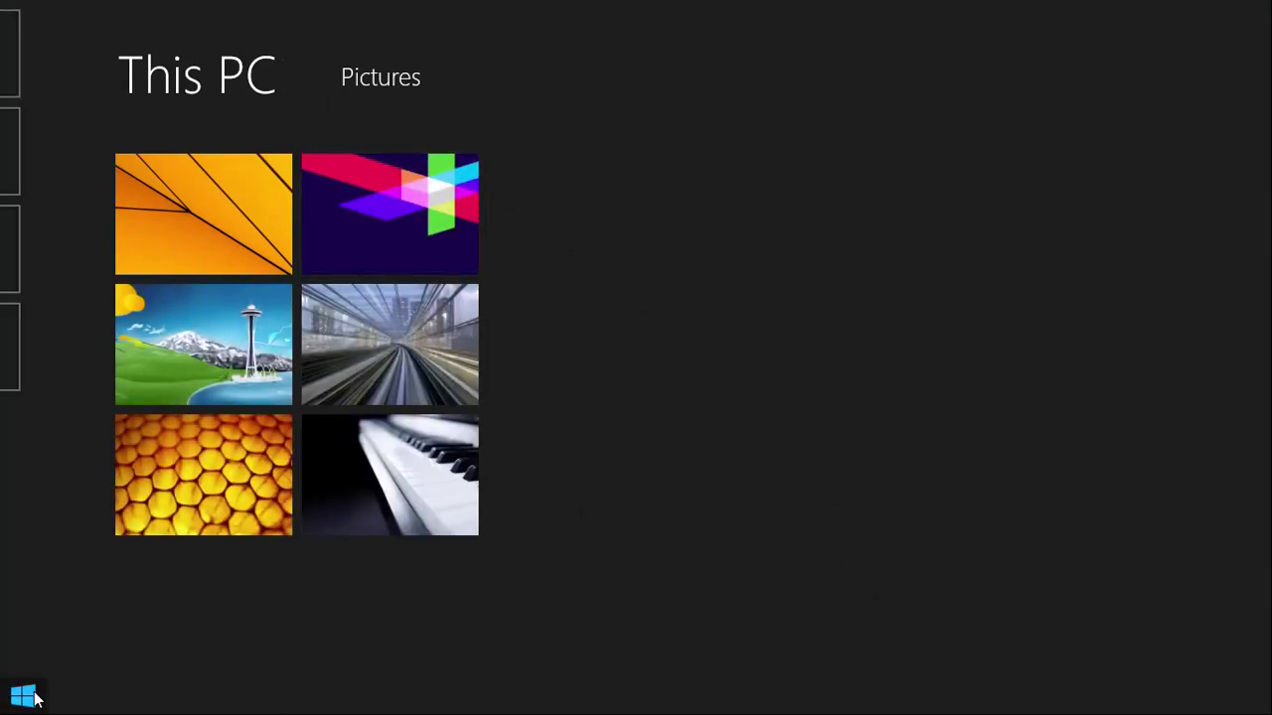
pyautogui.click(32, 698)
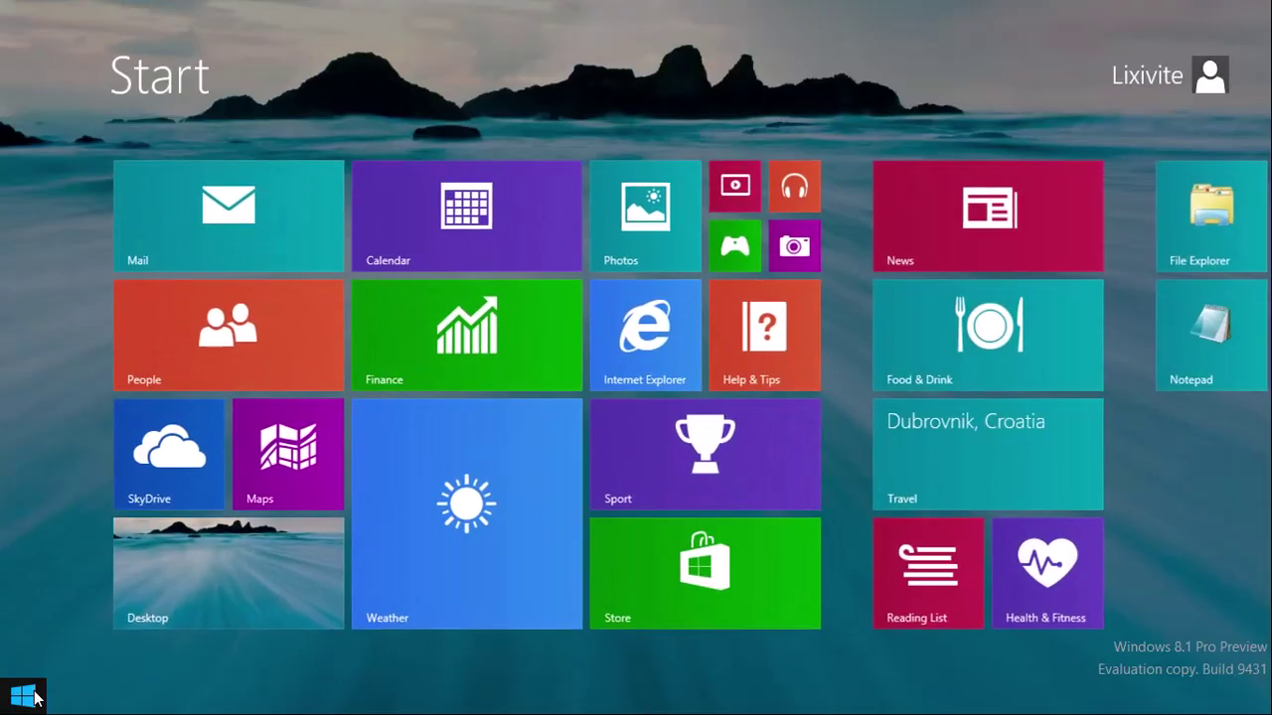
# Step: Launch Internet Explorer and add a blank new tab beside the 'You're not connected' page
pyautogui.moveTo(675, 348); pyautogui.dragTo(704, 590)
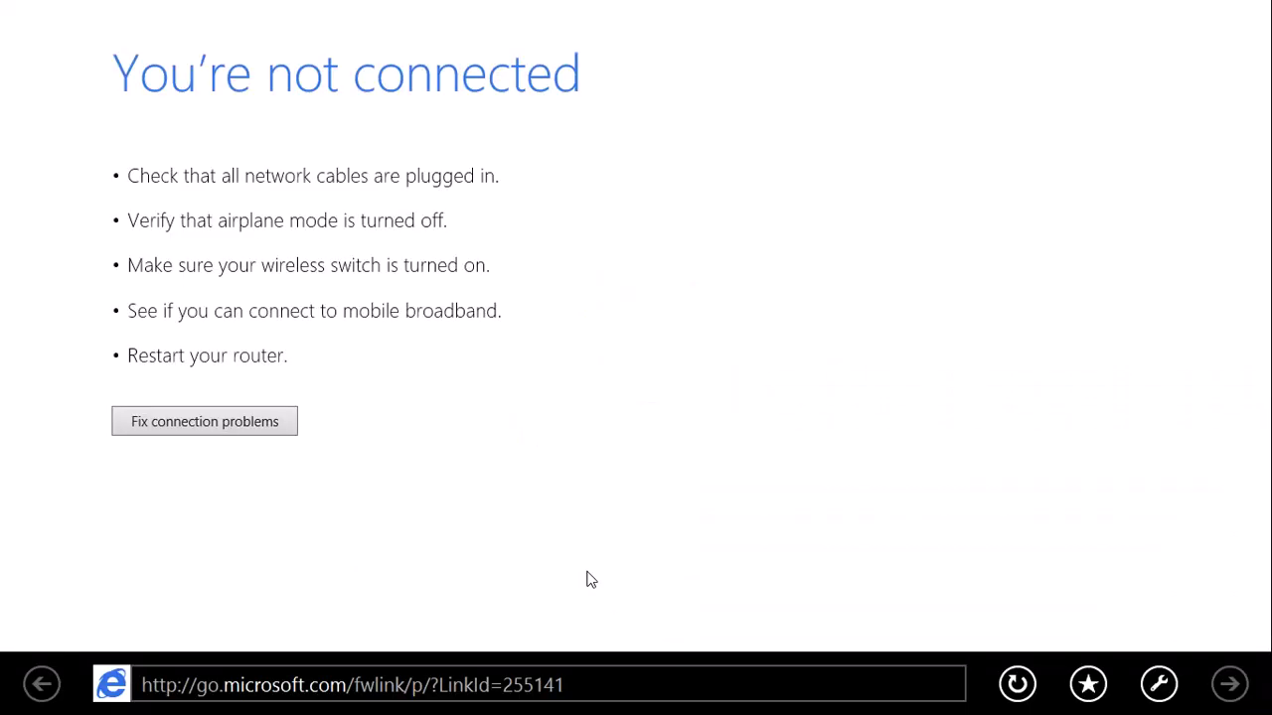
pyautogui.rightClick(892, 448)
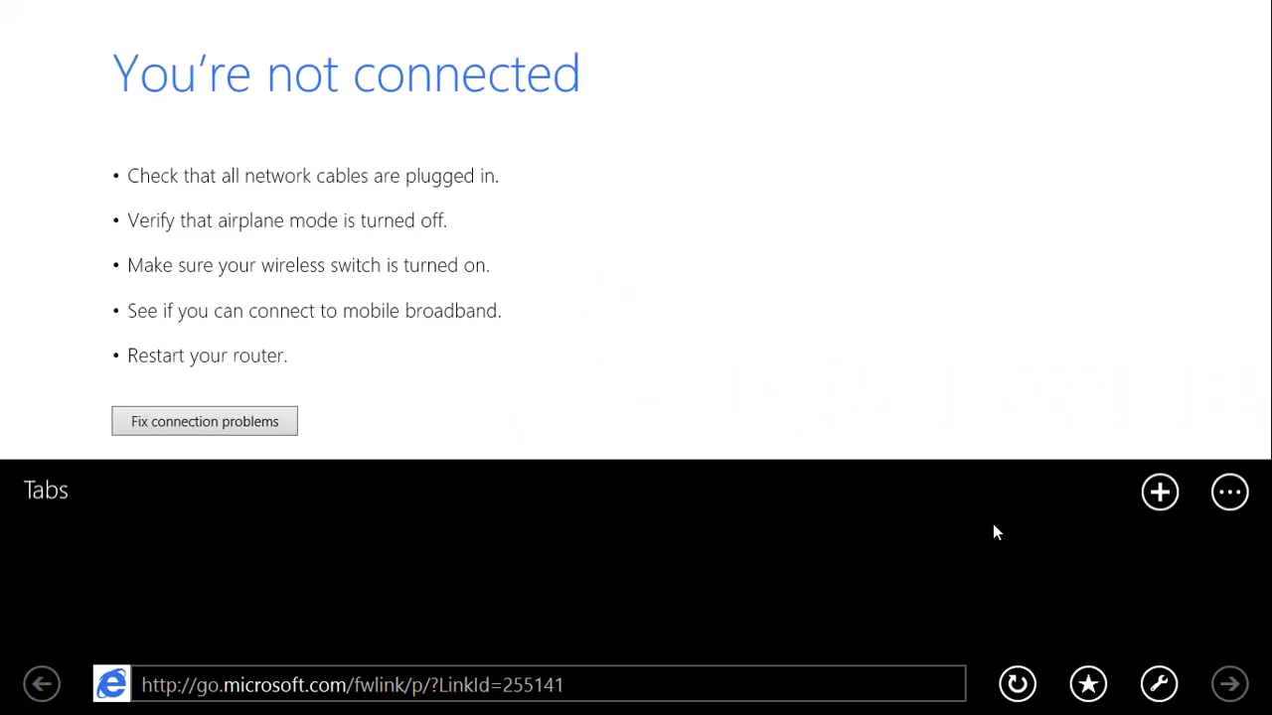
pyautogui.click(1160, 477)
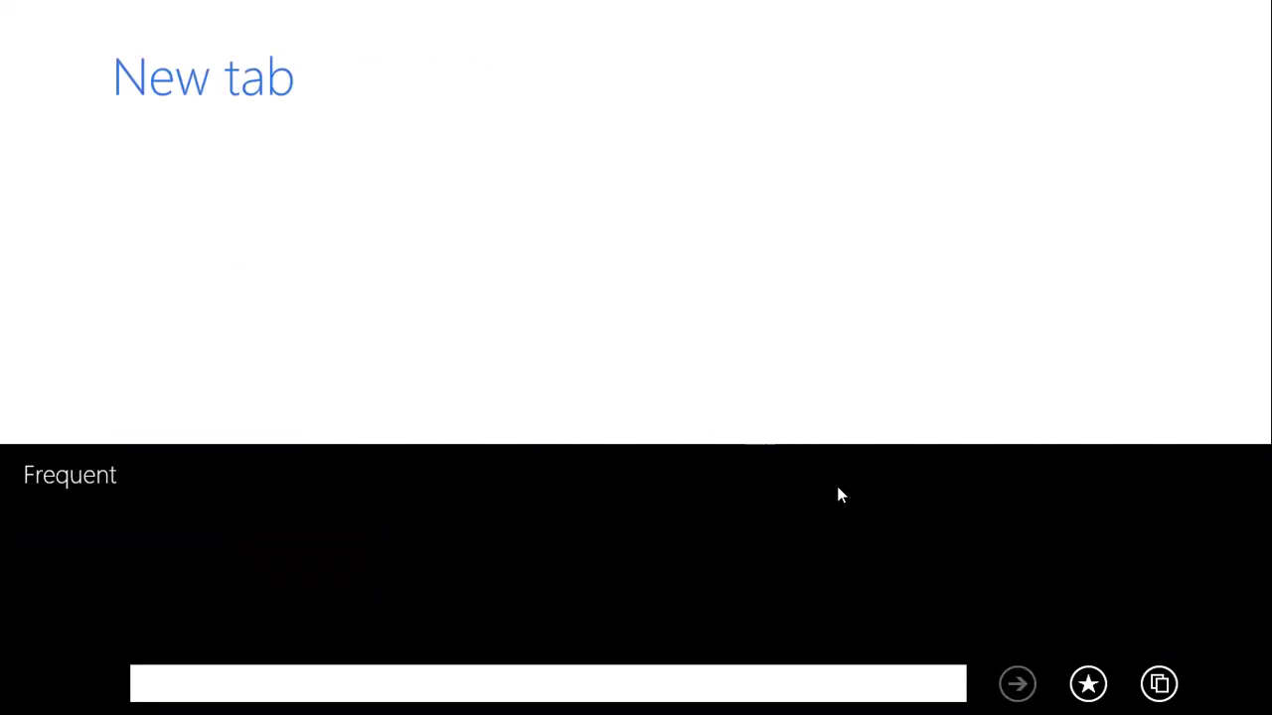
# Step: Look at the tab options menu without choosing anything, then return to Start and open Help & Tips
pyautogui.rightClick(468, 312)
pyautogui.click(1230, 477)
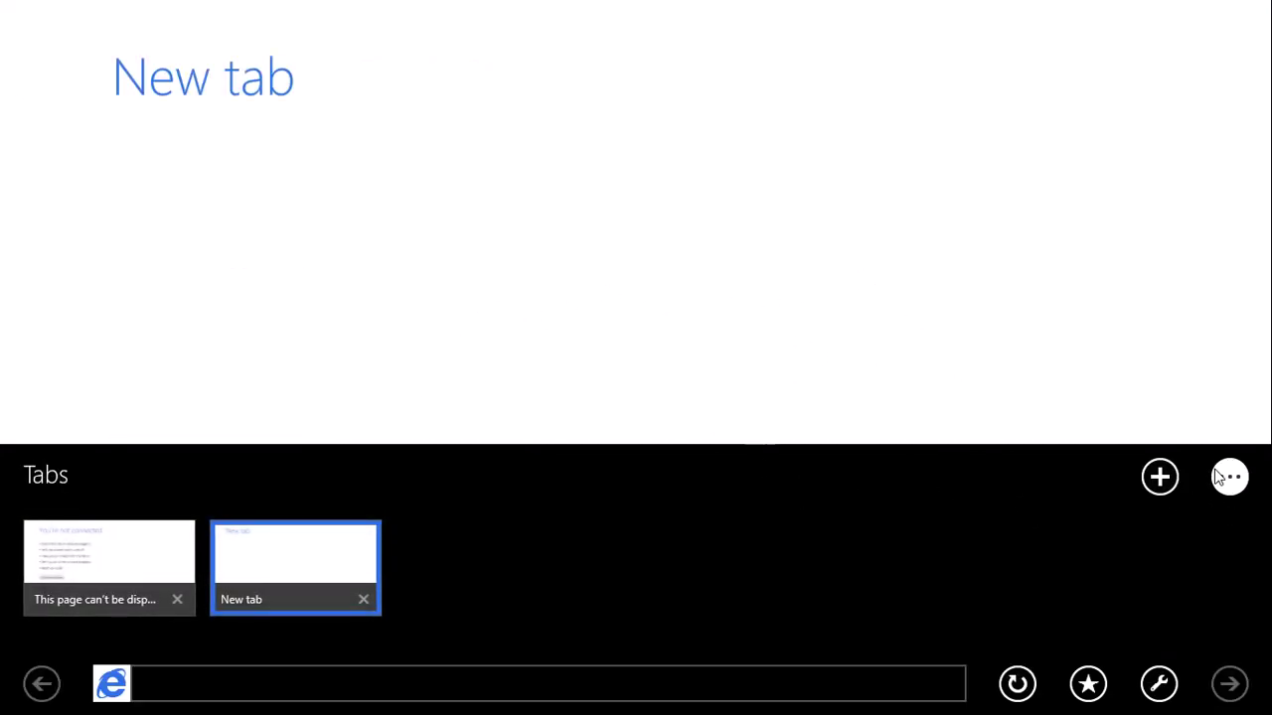
pyautogui.click(824, 332)
pyautogui.click(12, 705)
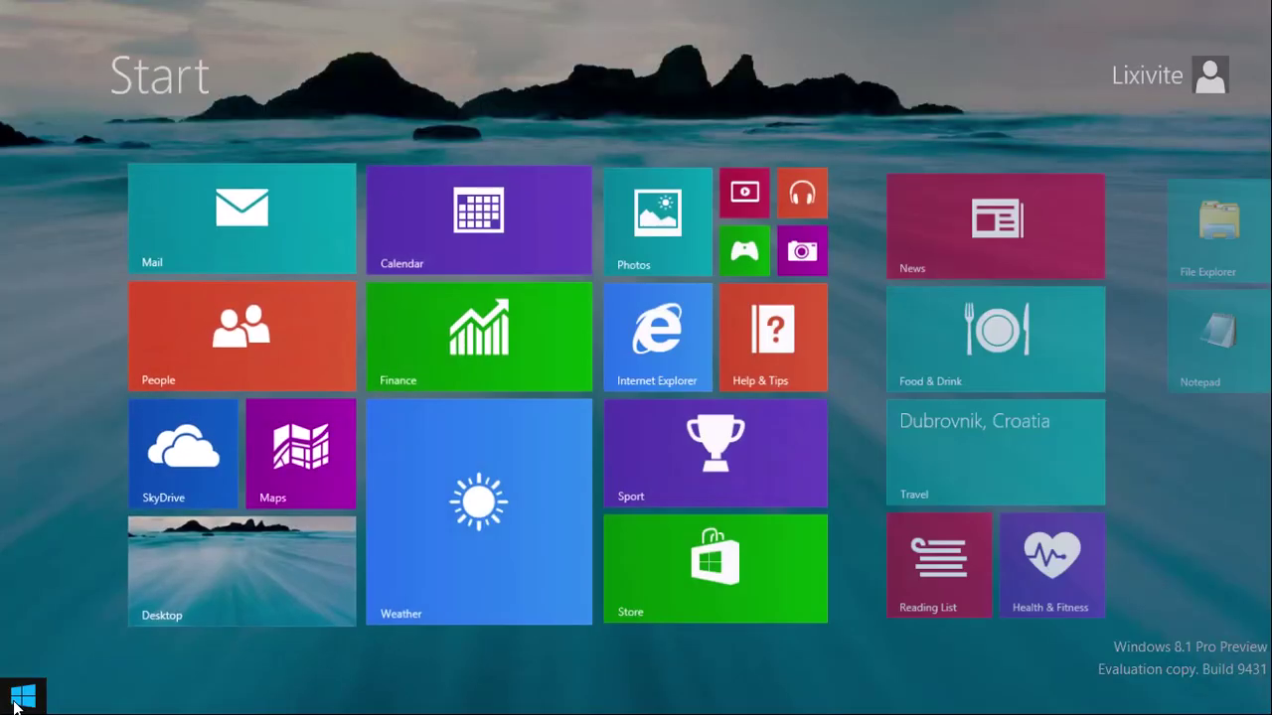
pyautogui.click(748, 343)
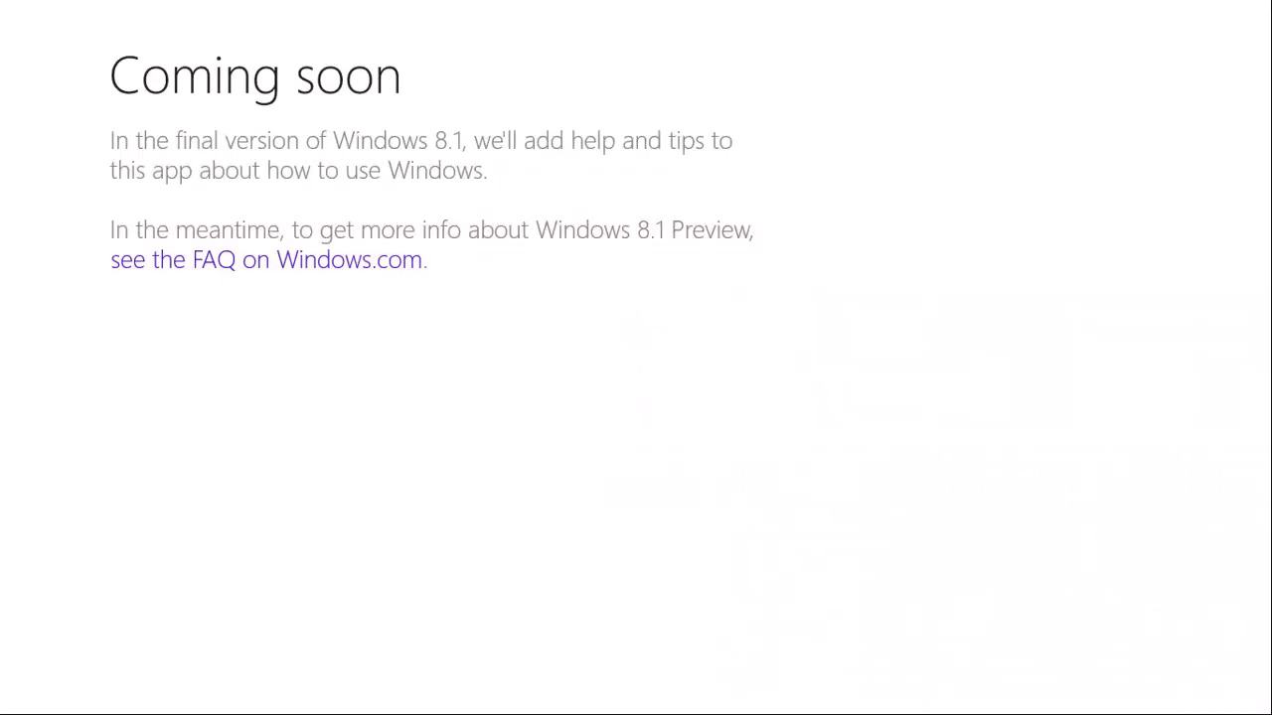
# Step: Leave Help & Tips' 'Coming soon' page, view Xbox Video's home, then return to Start
pyautogui.click(12, 705)
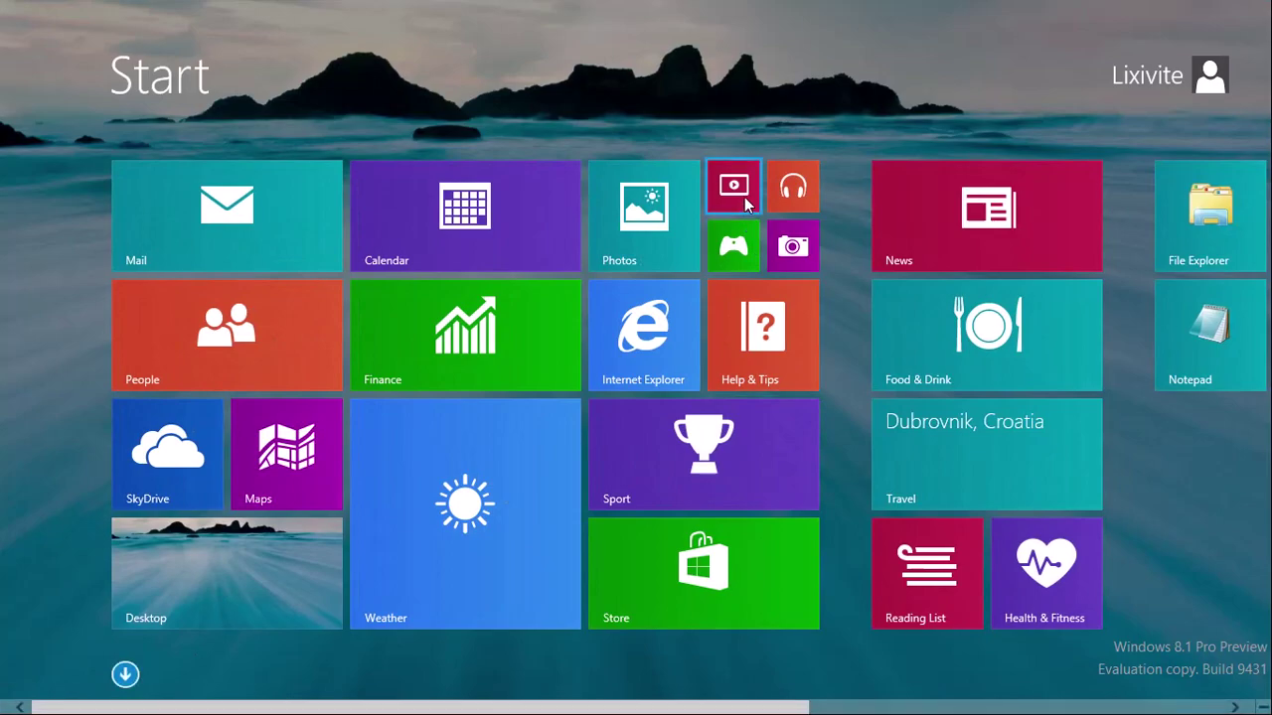
pyautogui.click(740, 193)
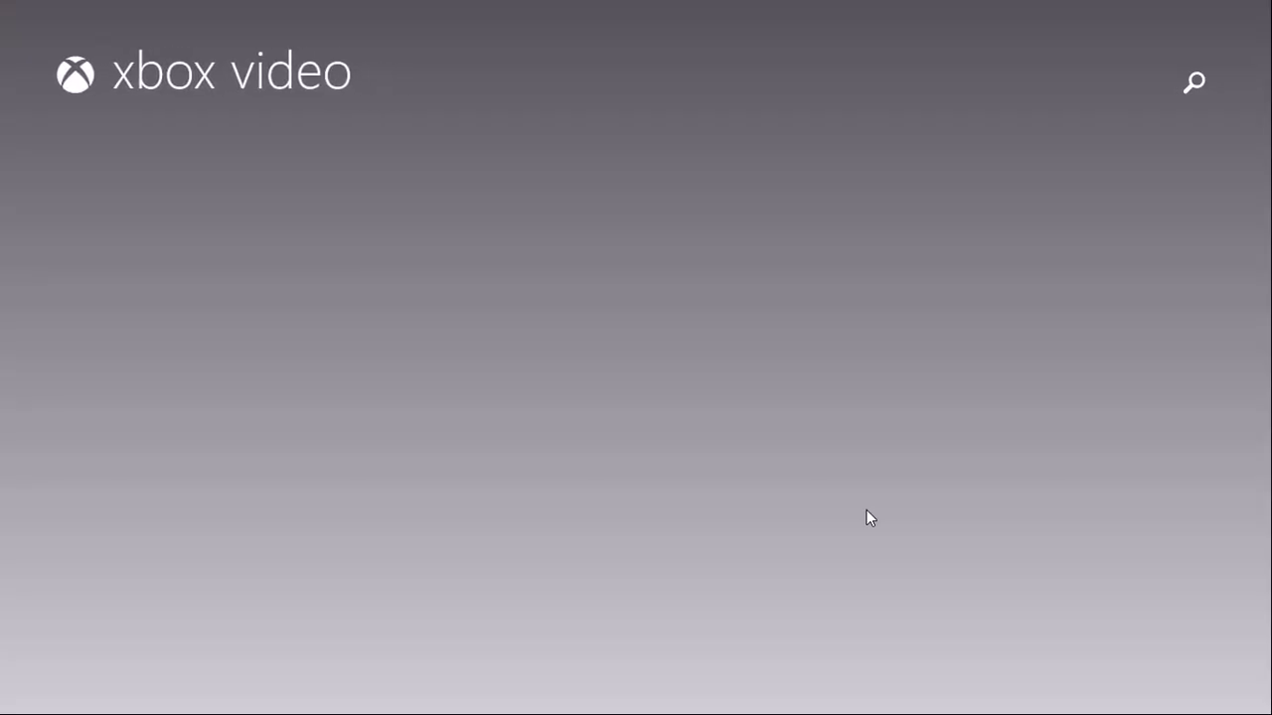
pyautogui.press('super')
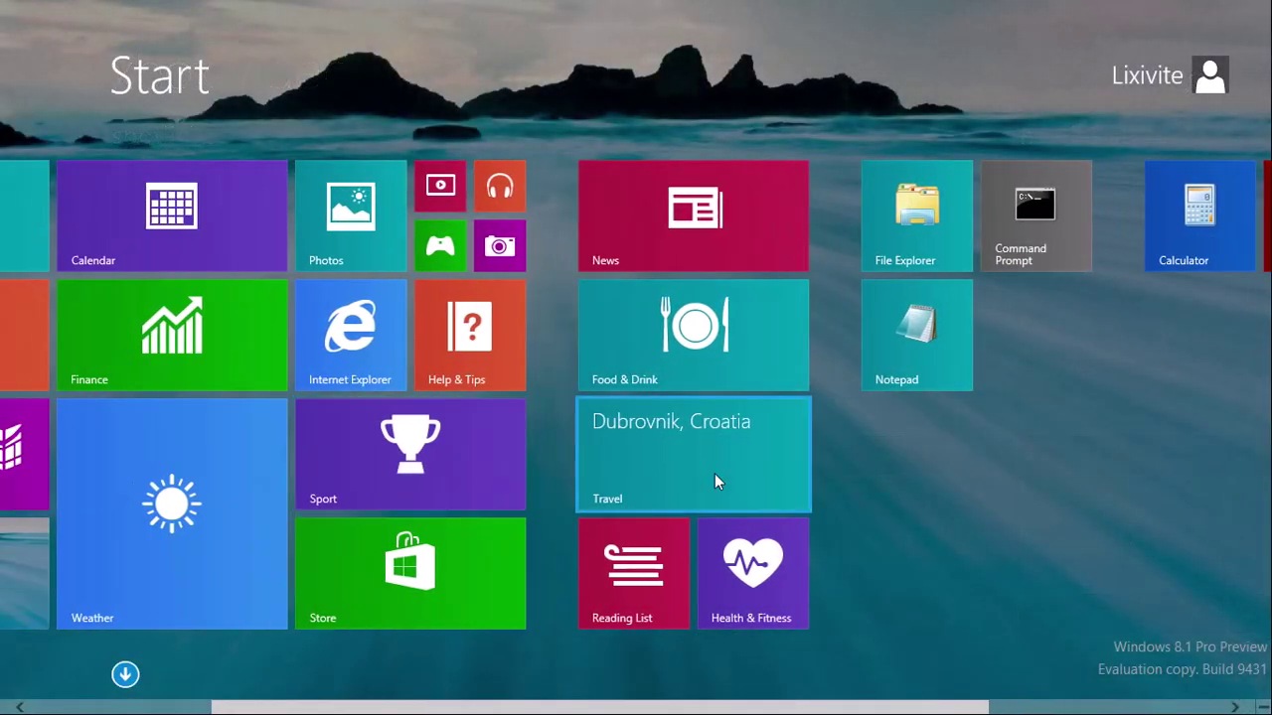
# Step: Open Bing Travel, scroll over to Featured Destinations, then go back to Start
pyautogui.click(715, 475)
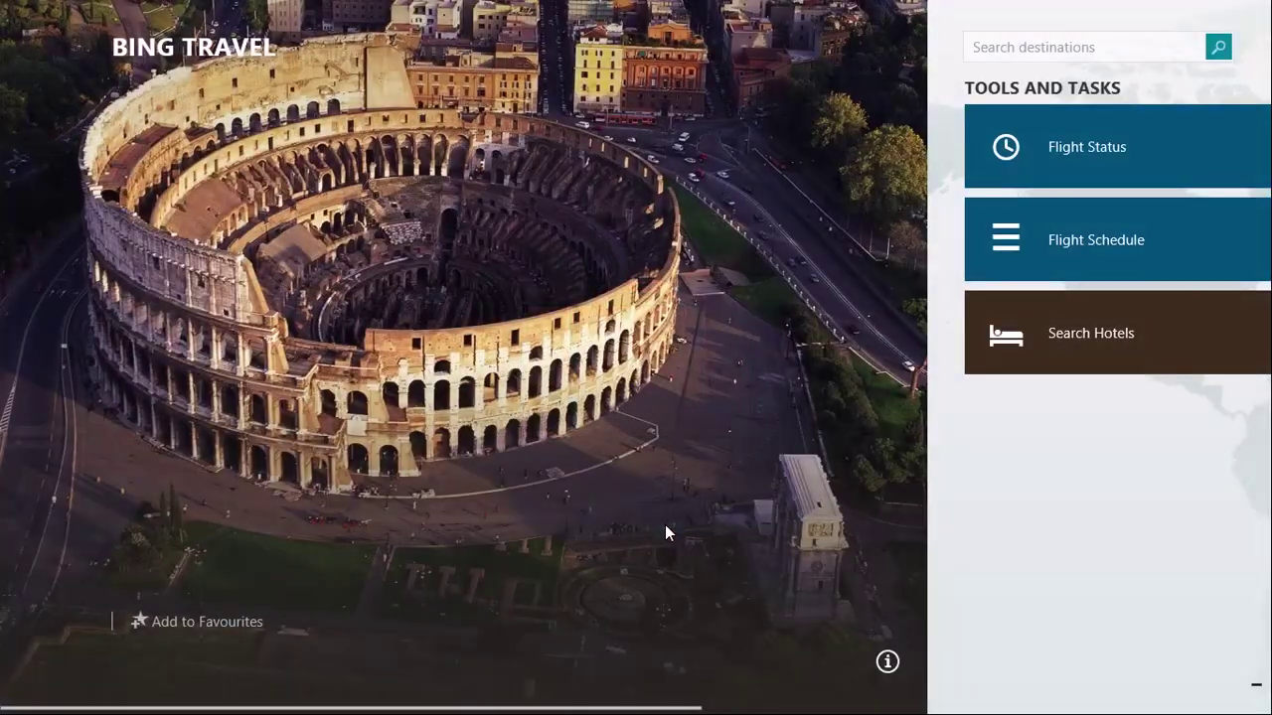
pyautogui.scroll(-6, 652, 514)
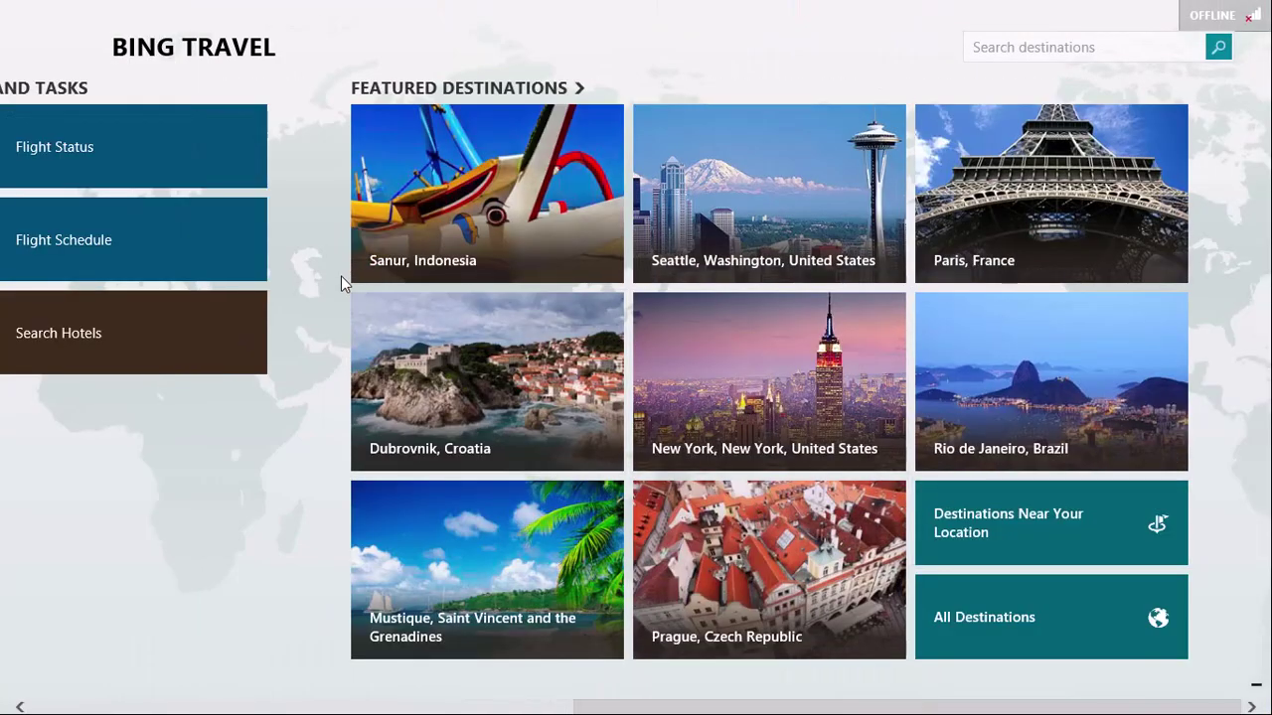
pyautogui.press('super')
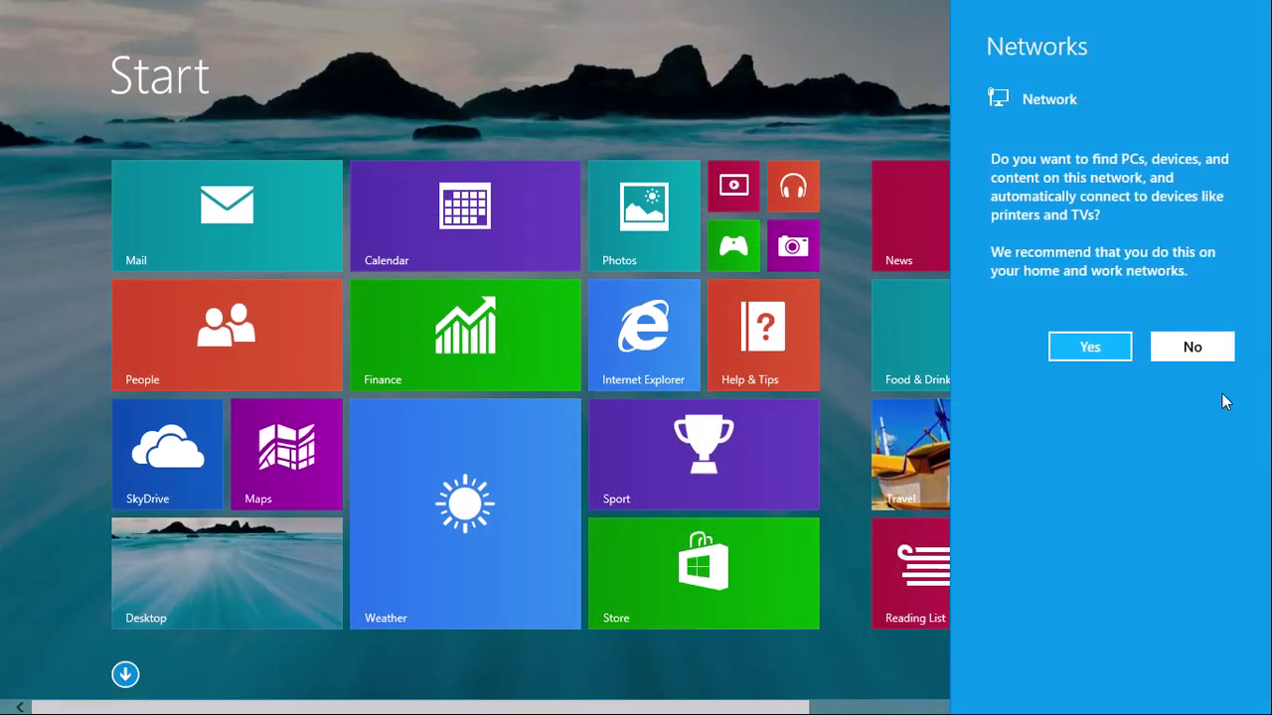
# Step: Dismiss the network sharing prompt, open Food & Drink, then bring Start back via the charm
pyautogui.press('Escape')
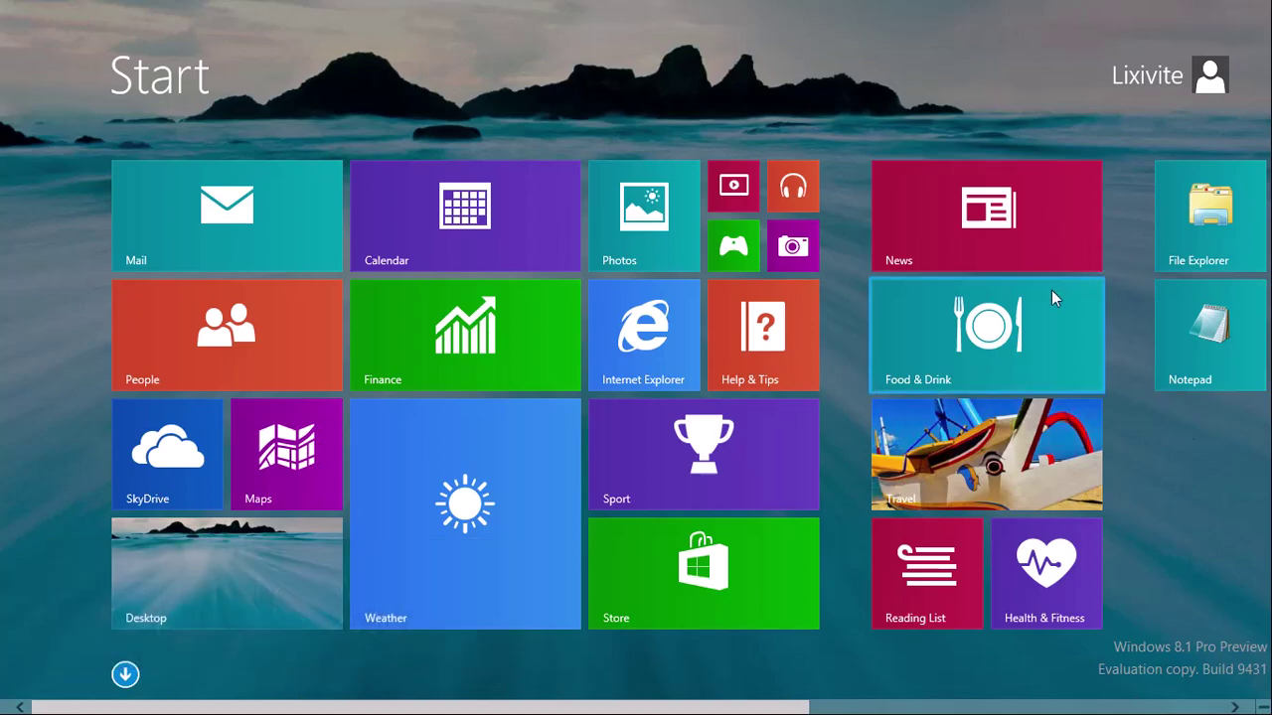
pyautogui.click(1000, 363)
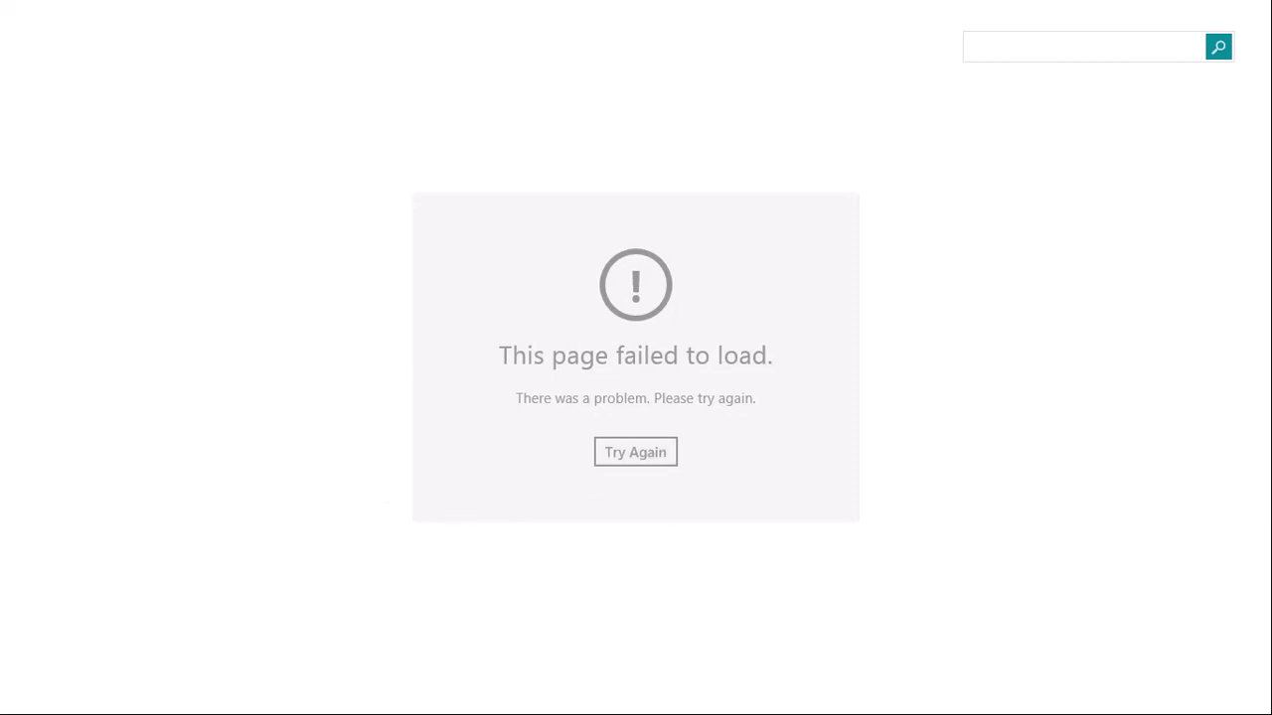
pyautogui.moveTo(1249, 454)
pyautogui.click(1249, 406)
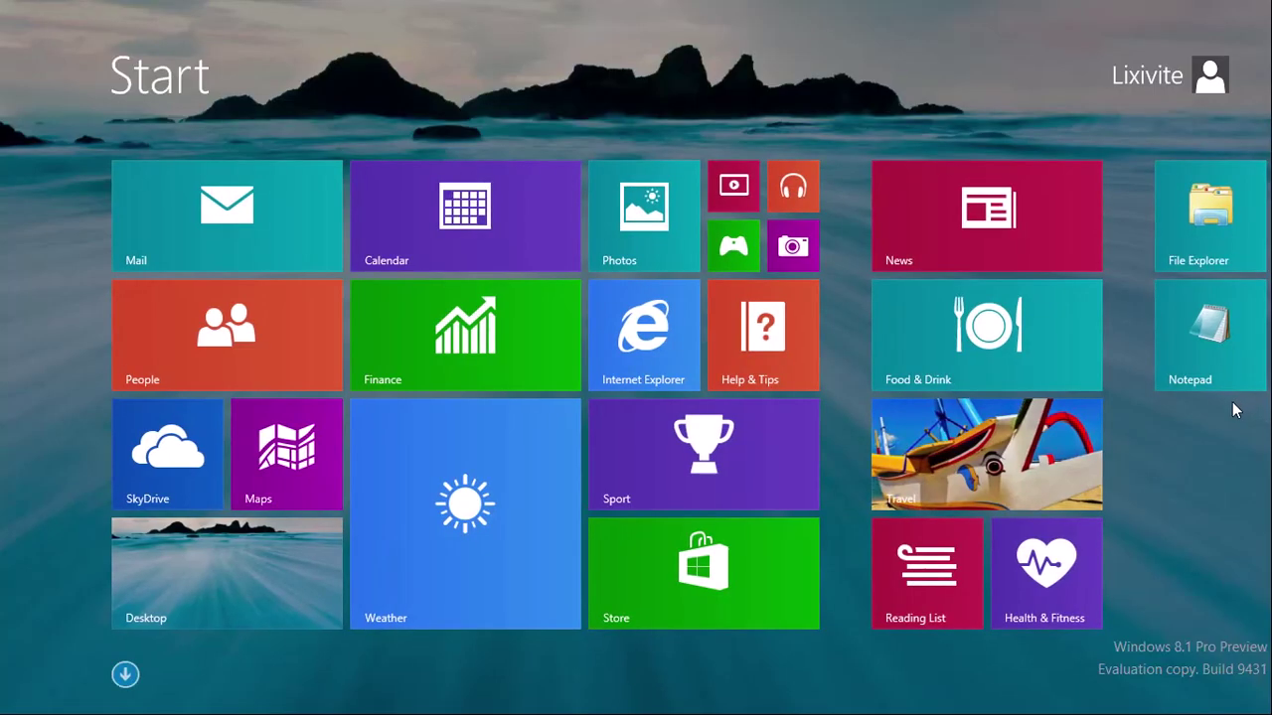
# Step: Open Seattle in Bing Travel, retry the failed load, then drag the Travel app closed
pyautogui.click(996, 476)
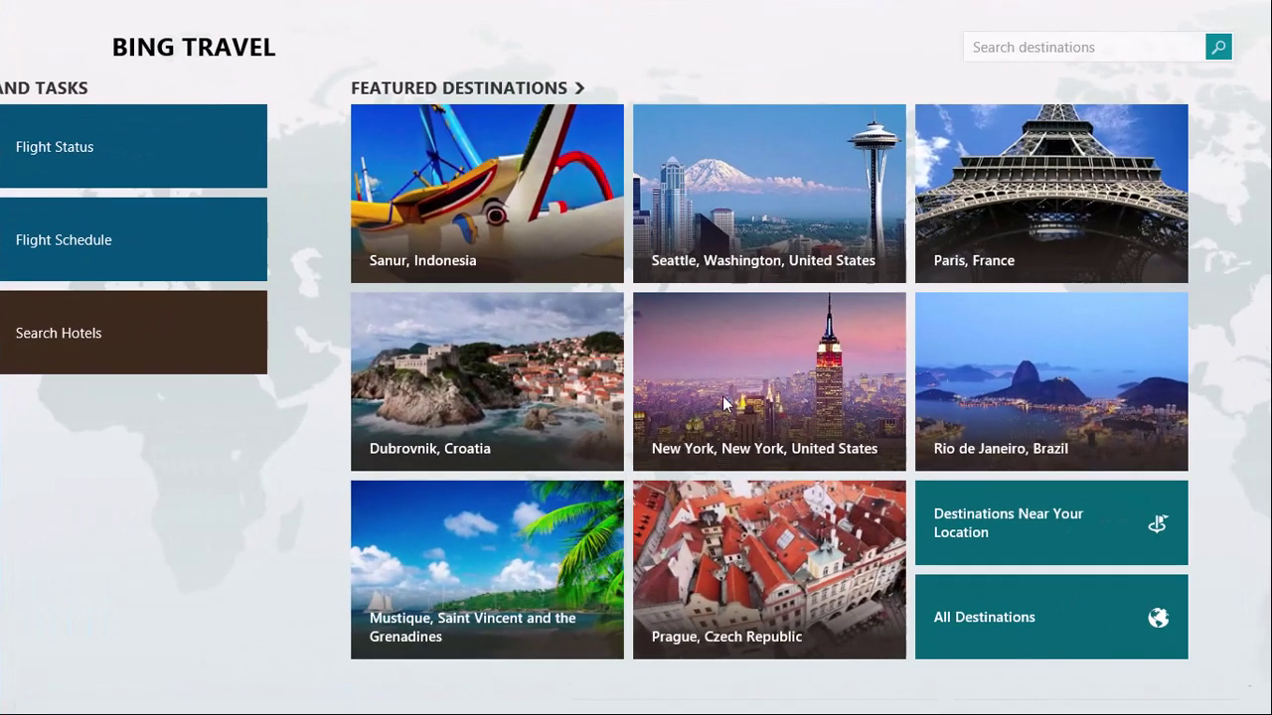
pyautogui.click(745, 199)
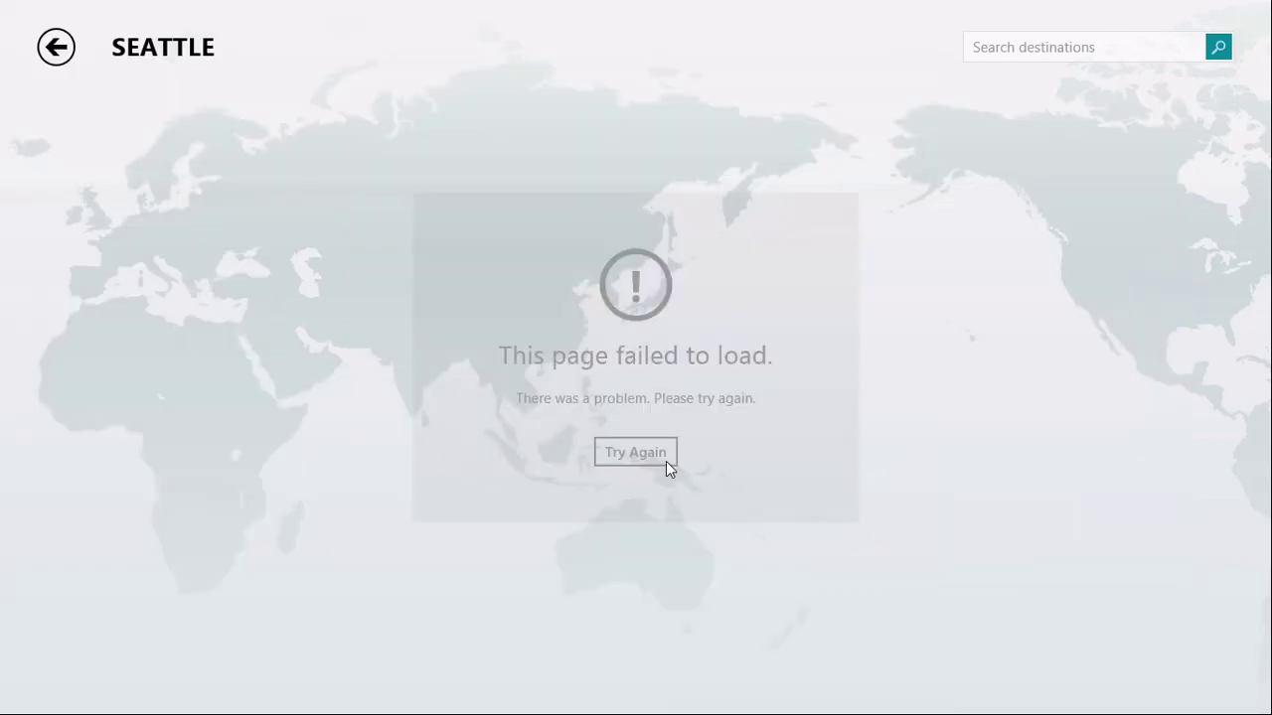
pyautogui.click(663, 459)
pyautogui.moveTo(1214, 2); pyautogui.dragTo(765, 696)
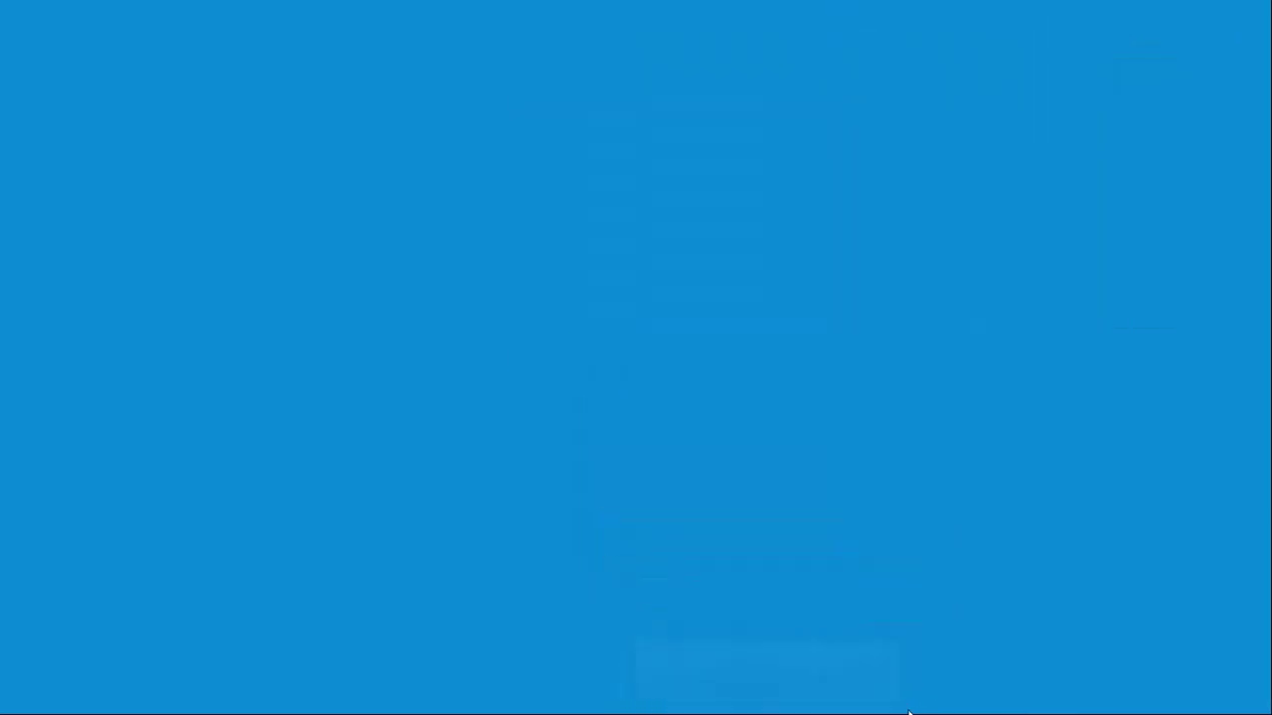
pyautogui.scroll(-5, 765, 670)
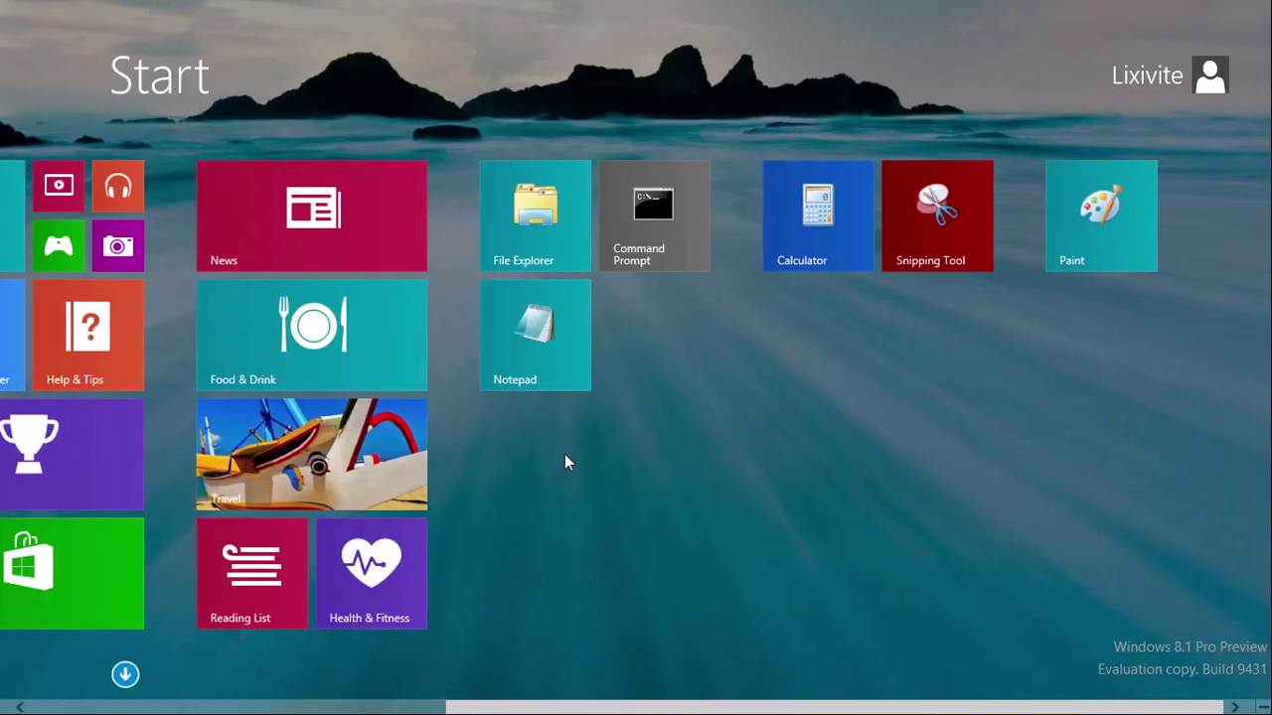
# Step: Open Health & Fitness, drag it down to close it, then launch the Reading List tile
pyautogui.click(389, 616)
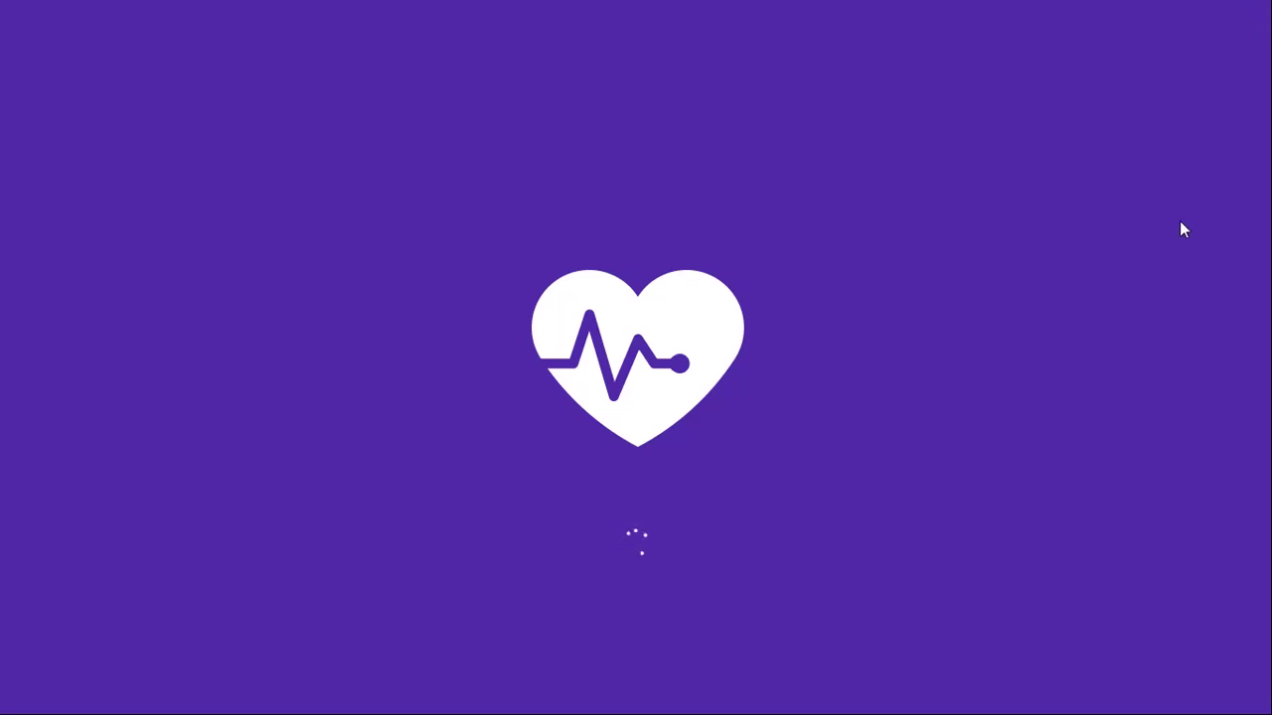
pyautogui.moveTo(1216, 5)
pyautogui.mouseDown()
pyautogui.moveTo(525, 40)
pyautogui.moveTo(845, 686)
pyautogui.mouseUp()
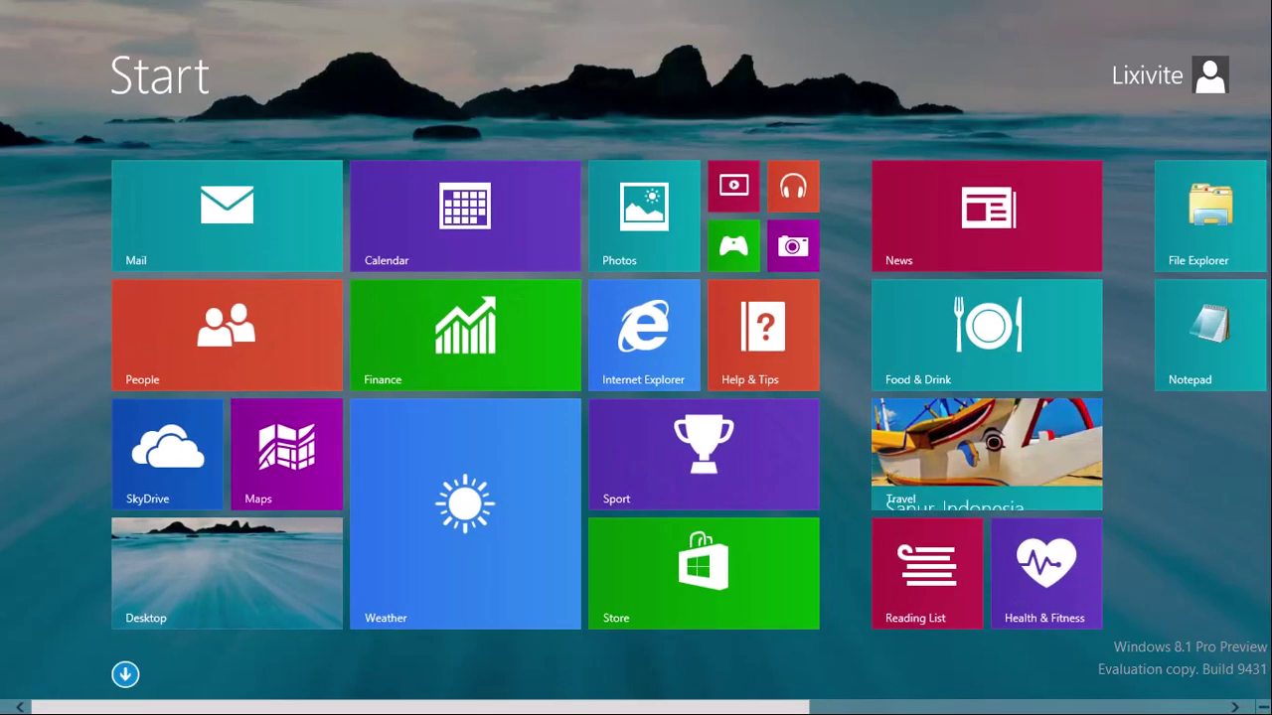
pyautogui.click(883, 599)
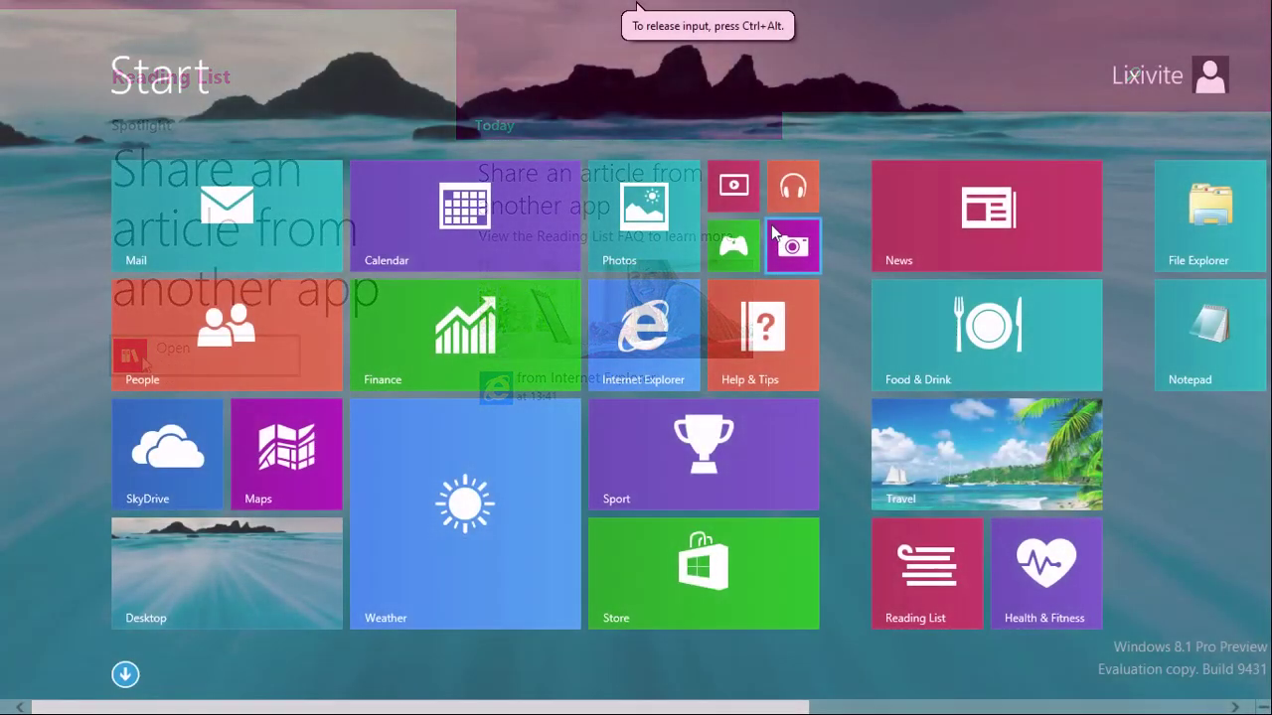
# Step: Browse Xbox Video's spotlight and movies store, then switch to Food & Drink from the left-edge switcher
pyautogui.click(743, 204)
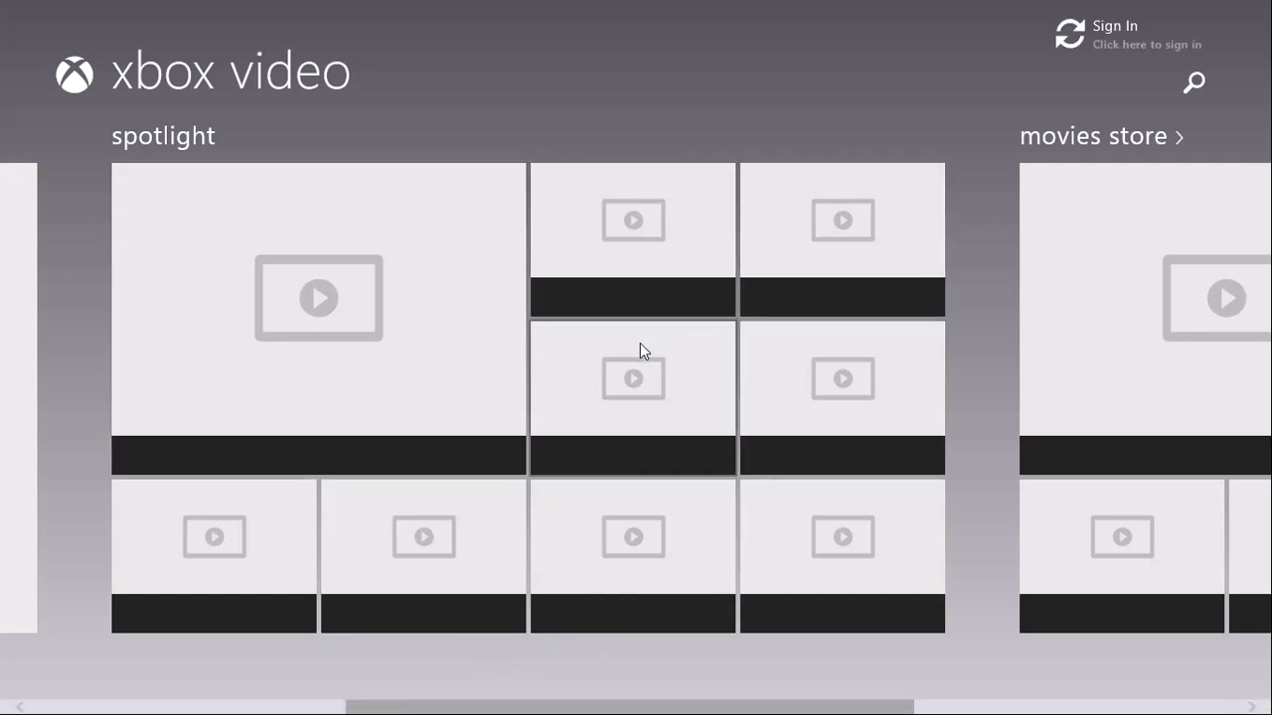
pyautogui.scroll(5, 707, 465)
pyautogui.scroll(-5, 639, 468)
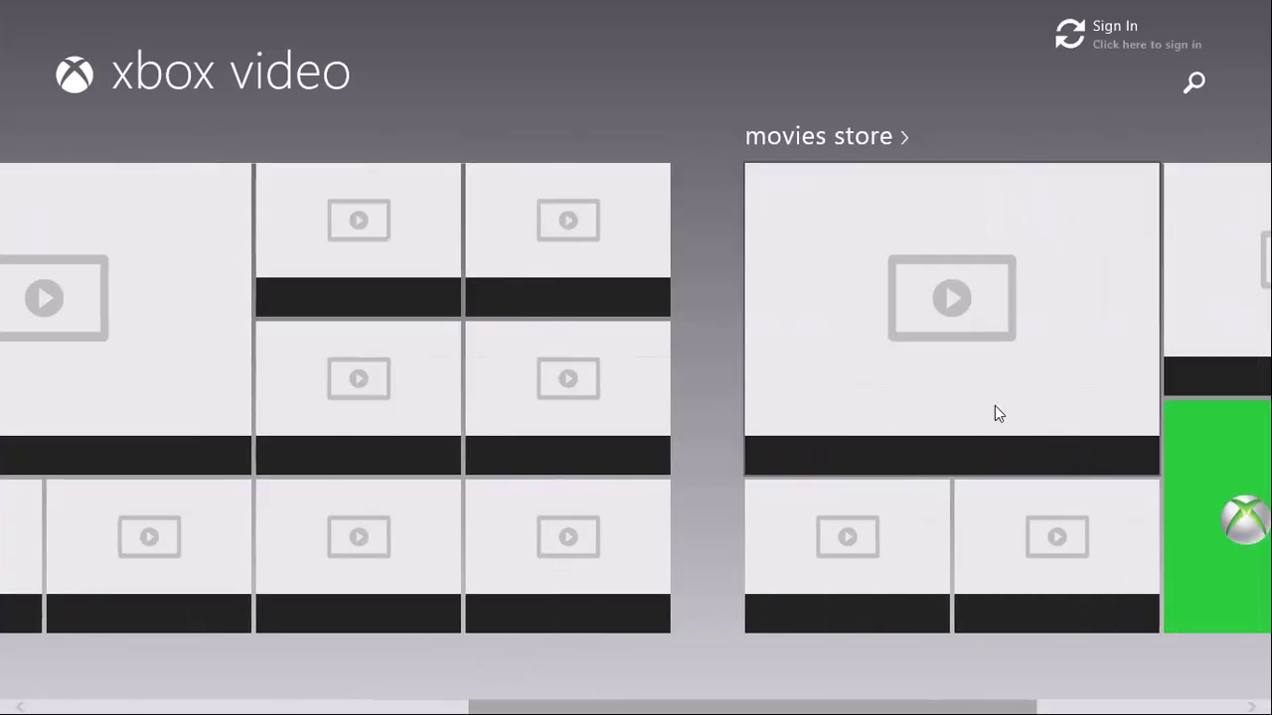
pyautogui.moveTo(47, 510)
pyautogui.click(89, 154)
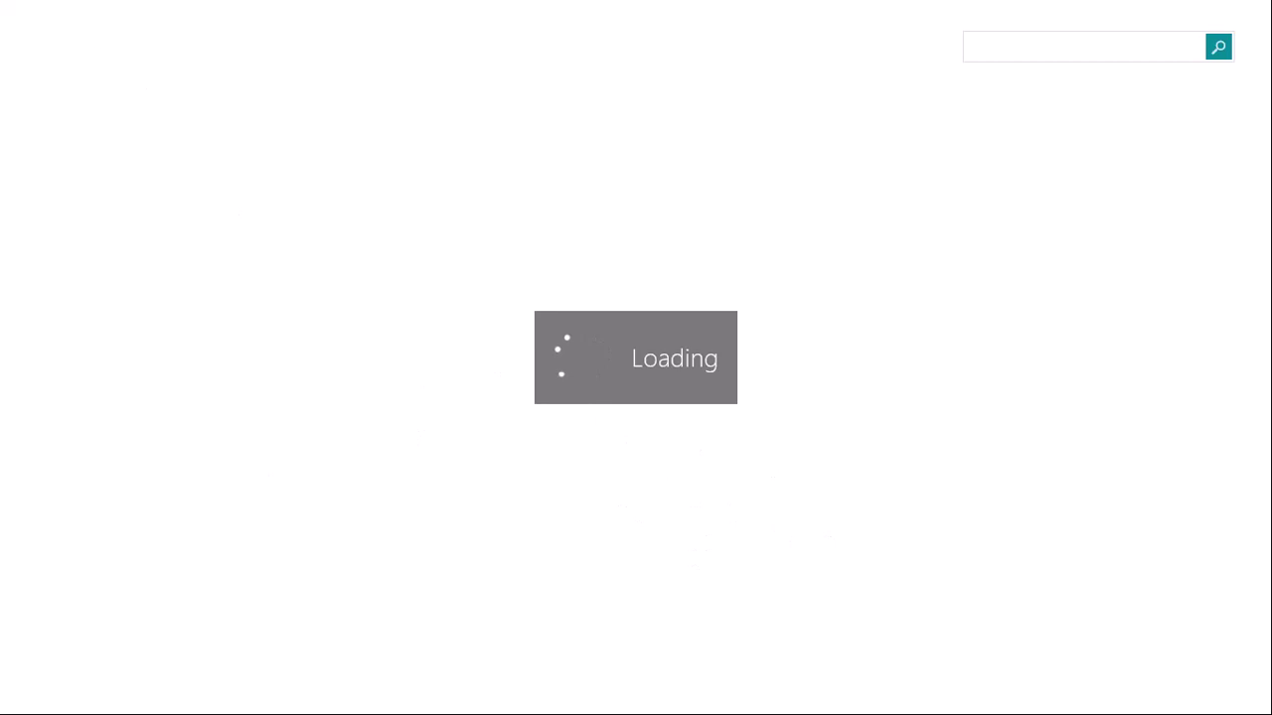
# Step: Snap Xbox Video beside the current app and drag the divider to resize the split
pyautogui.moveTo(48, 539)
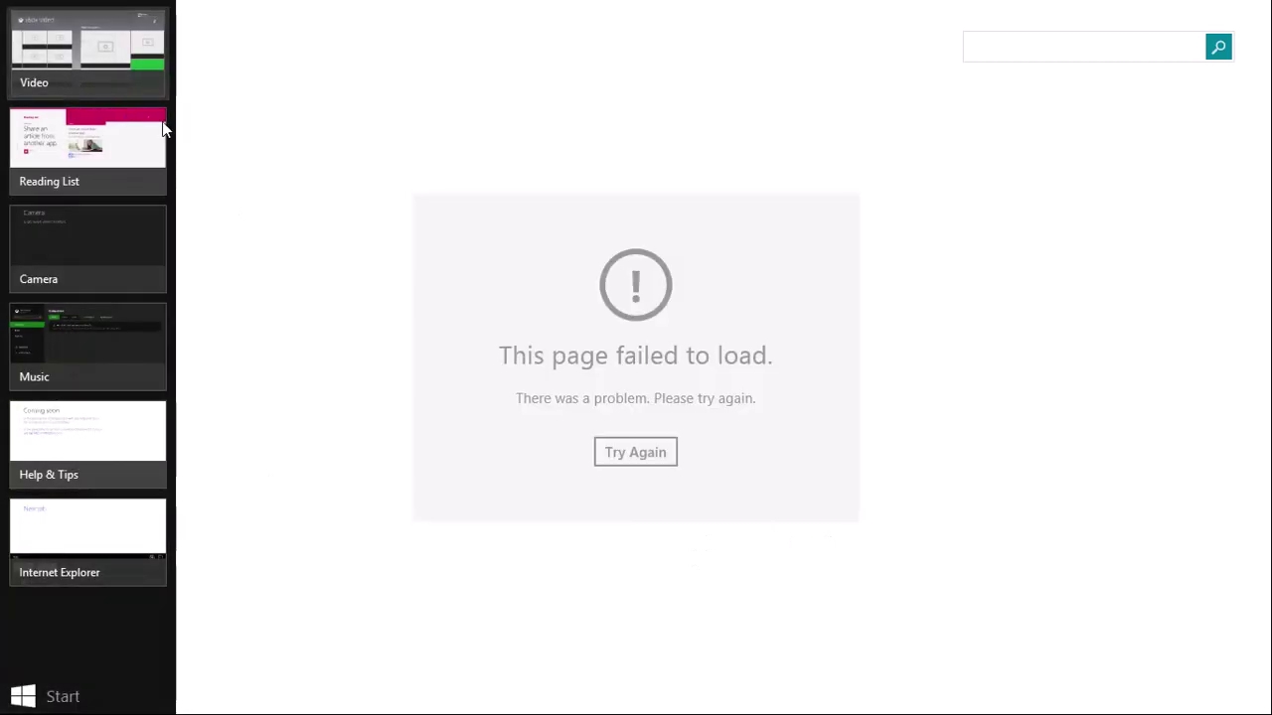
pyautogui.moveTo(89, 55); pyautogui.dragTo(1192, 314)
pyautogui.moveTo(10, 268)
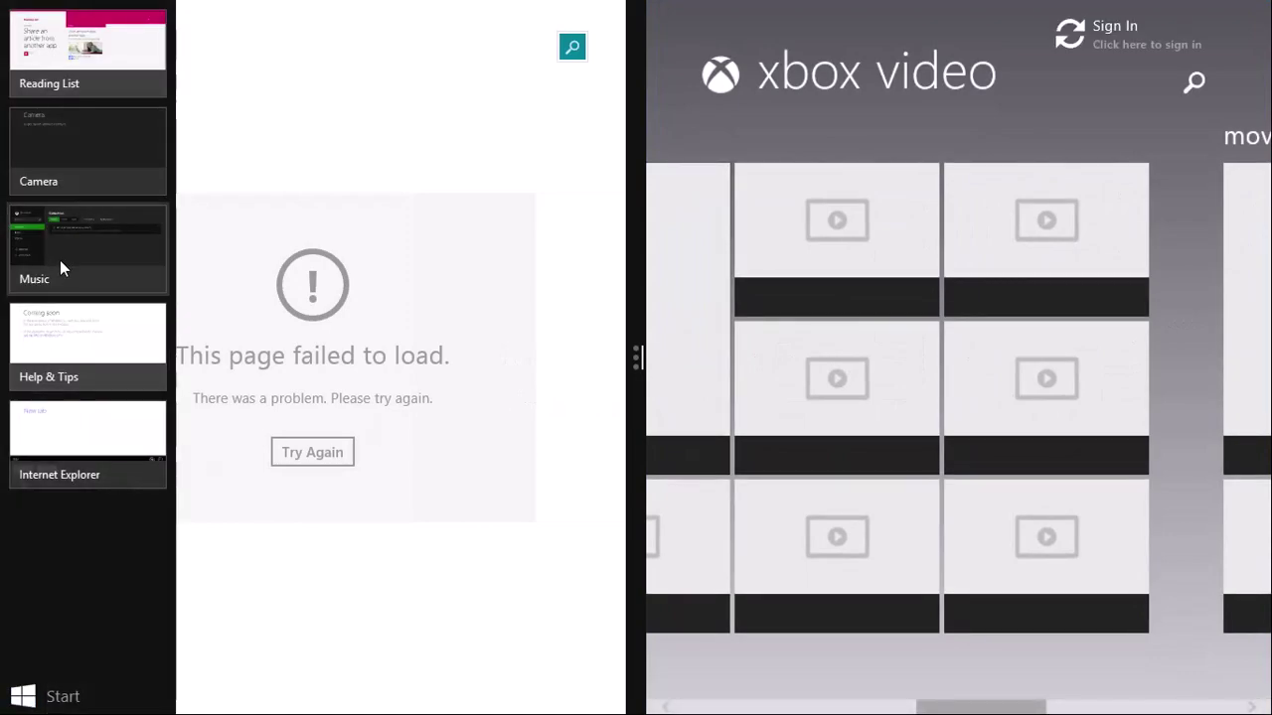
pyautogui.moveTo(59, 262); pyautogui.dragTo(10, 278)
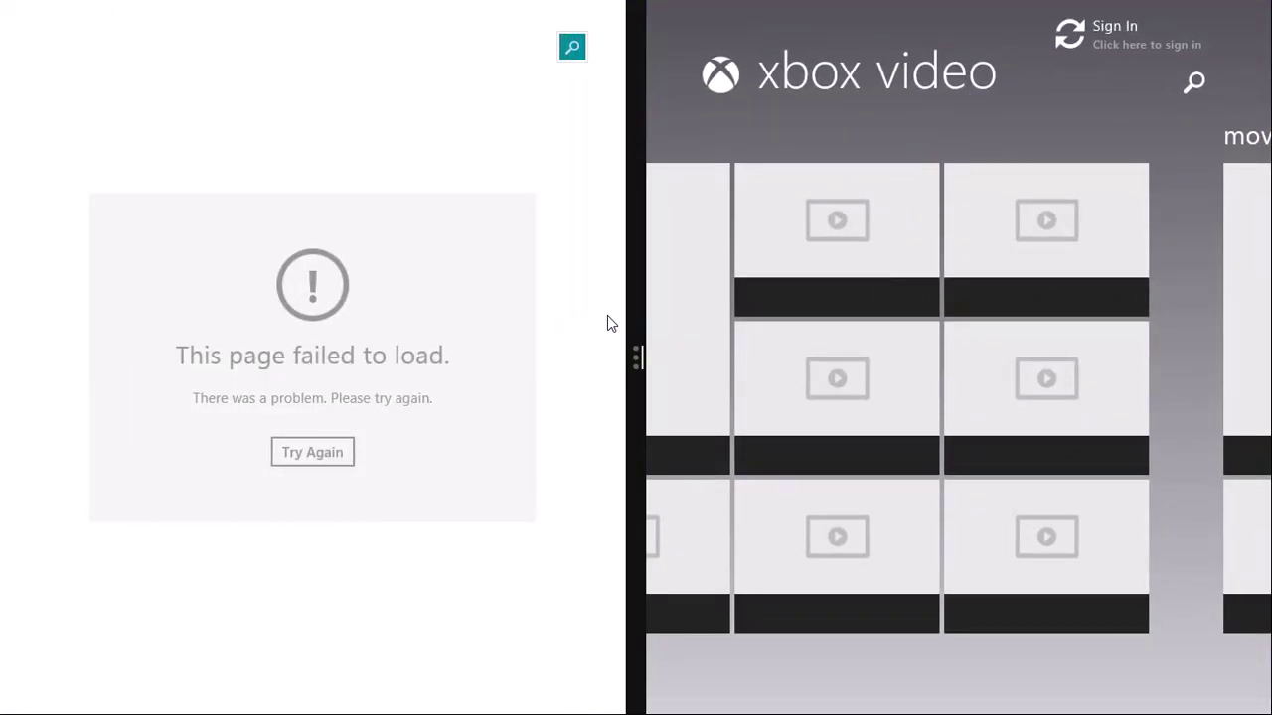
pyautogui.moveTo(636, 348); pyautogui.dragTo(1078, 360)
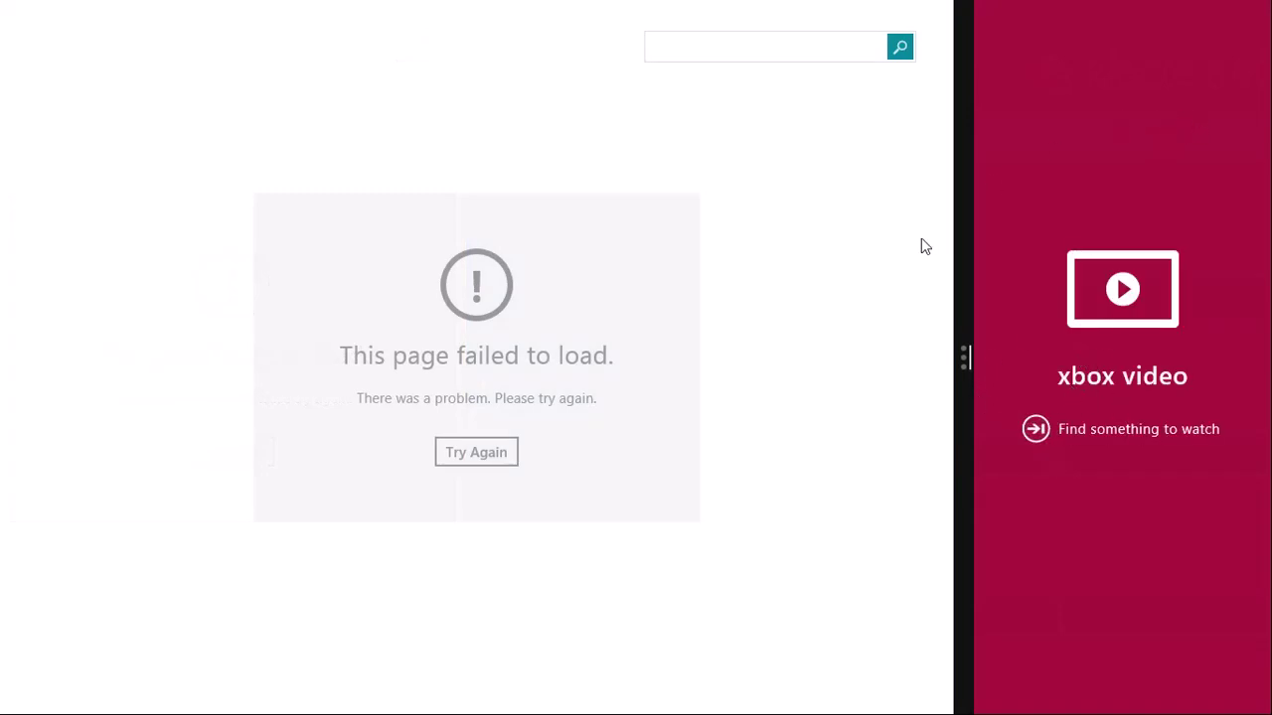
# Step: Close the Food & Drink app with Alt+F4 and return to the Start screen
pyautogui.click(1179, 133)
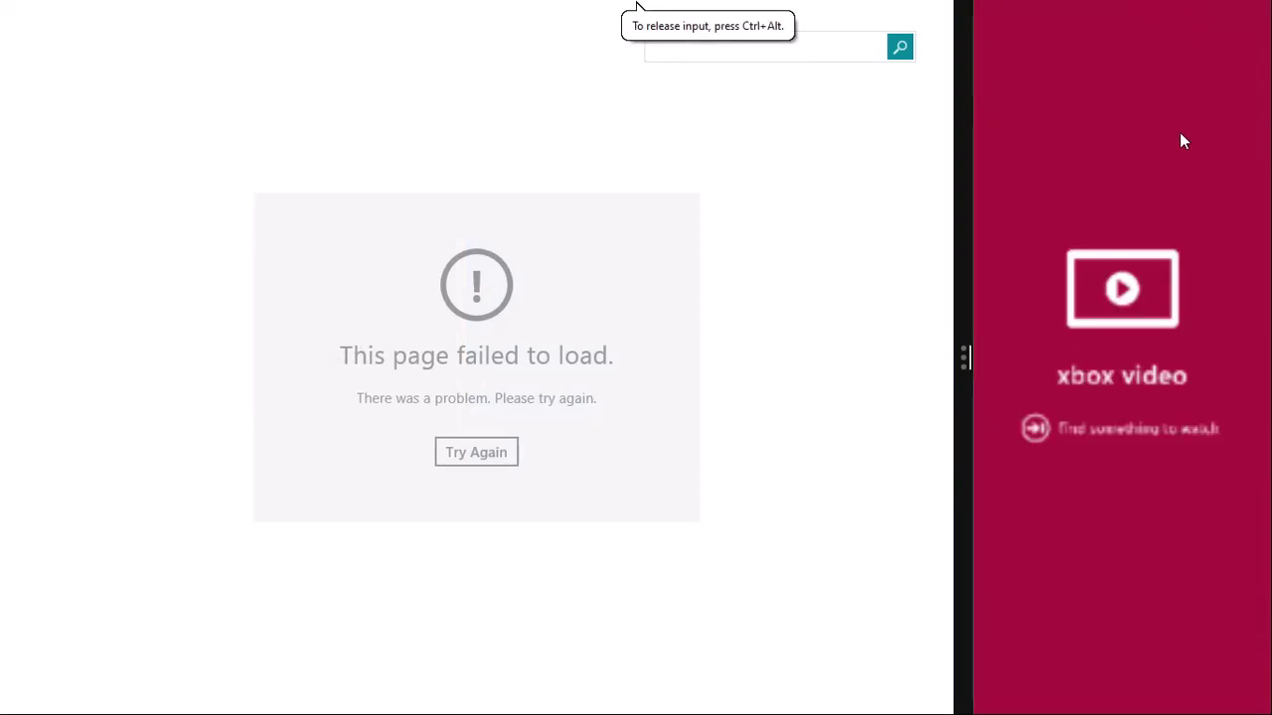
pyautogui.hotkey('alt', 'F4')
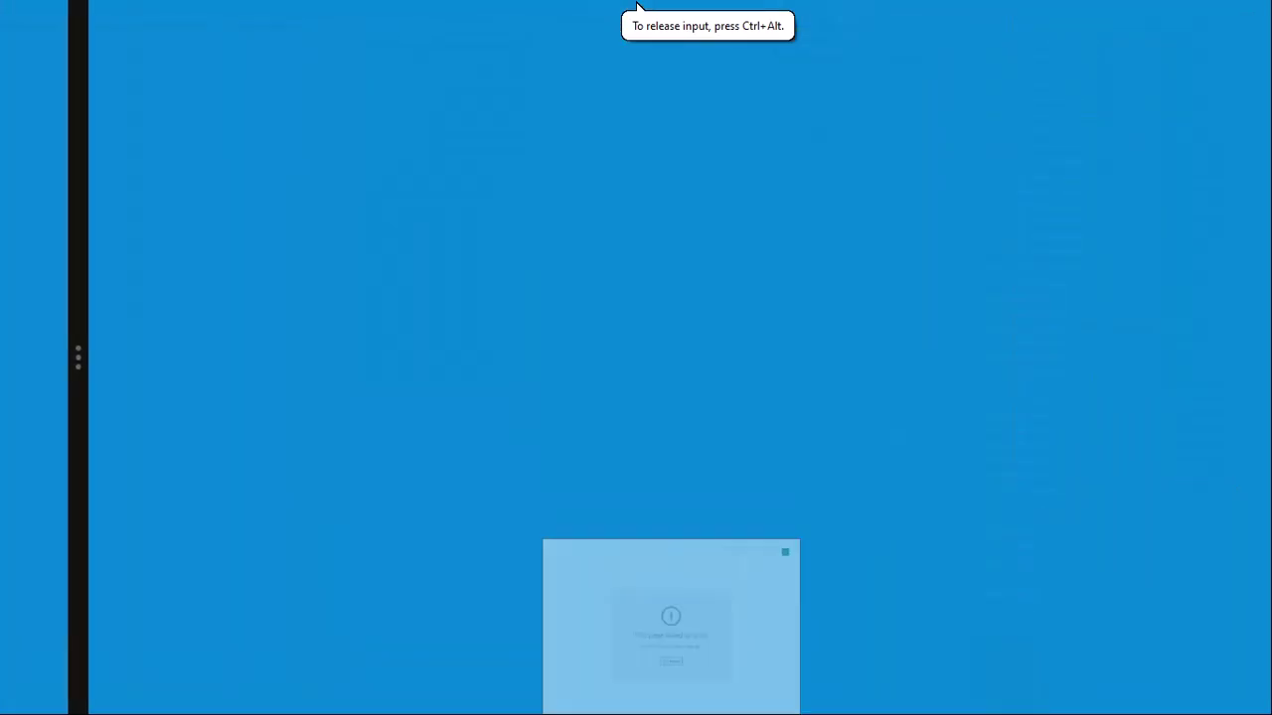
pyautogui.press('super')
# Step: From the running-apps list, close Internet Explorer and Help & Tips, then switch to Music
pyautogui.press('super+Tab')
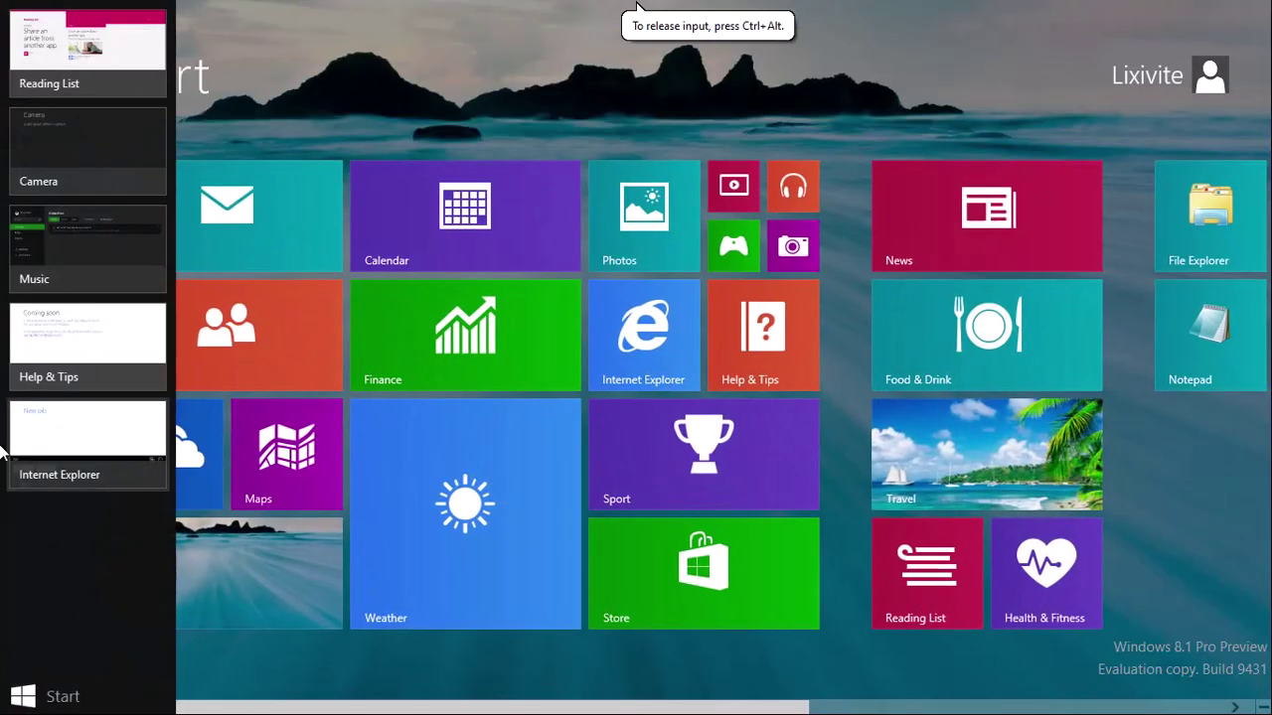
pyautogui.rightClick(46, 452)
pyautogui.click(87, 462)
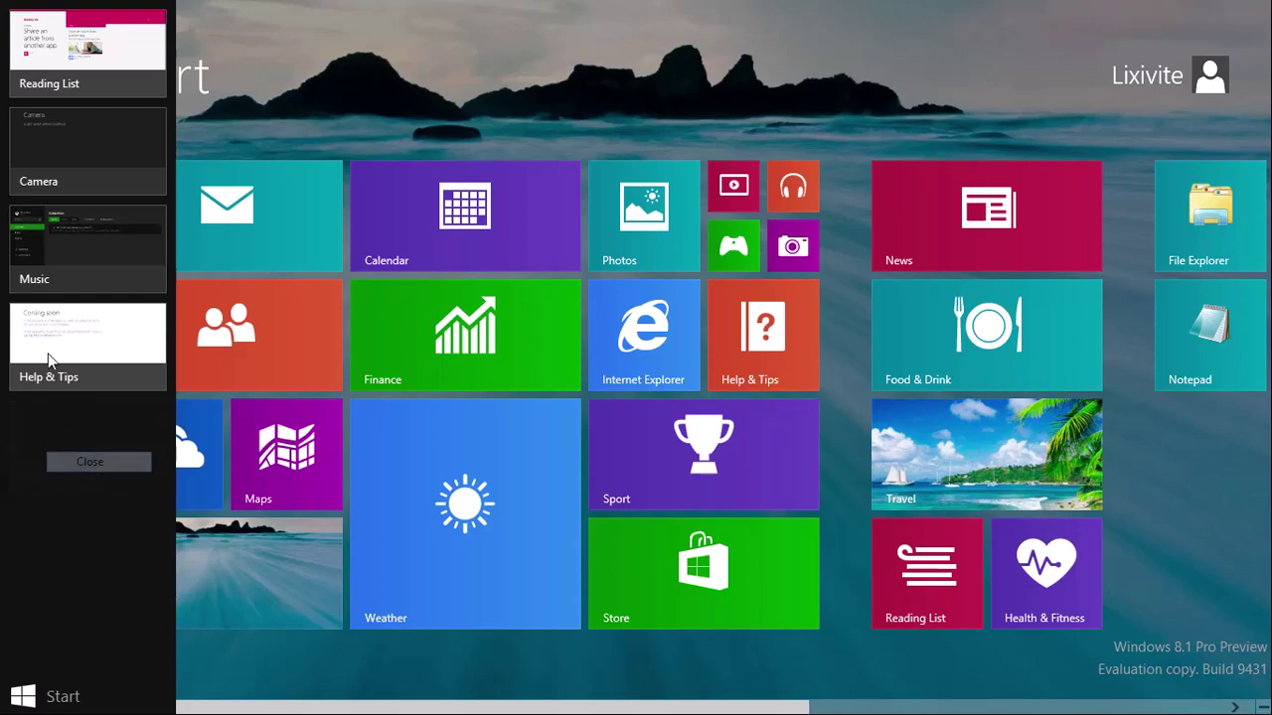
pyautogui.rightClick(87, 354)
pyautogui.click(89, 362)
pyautogui.rightClick(109, 270)
pyautogui.click(109, 278)
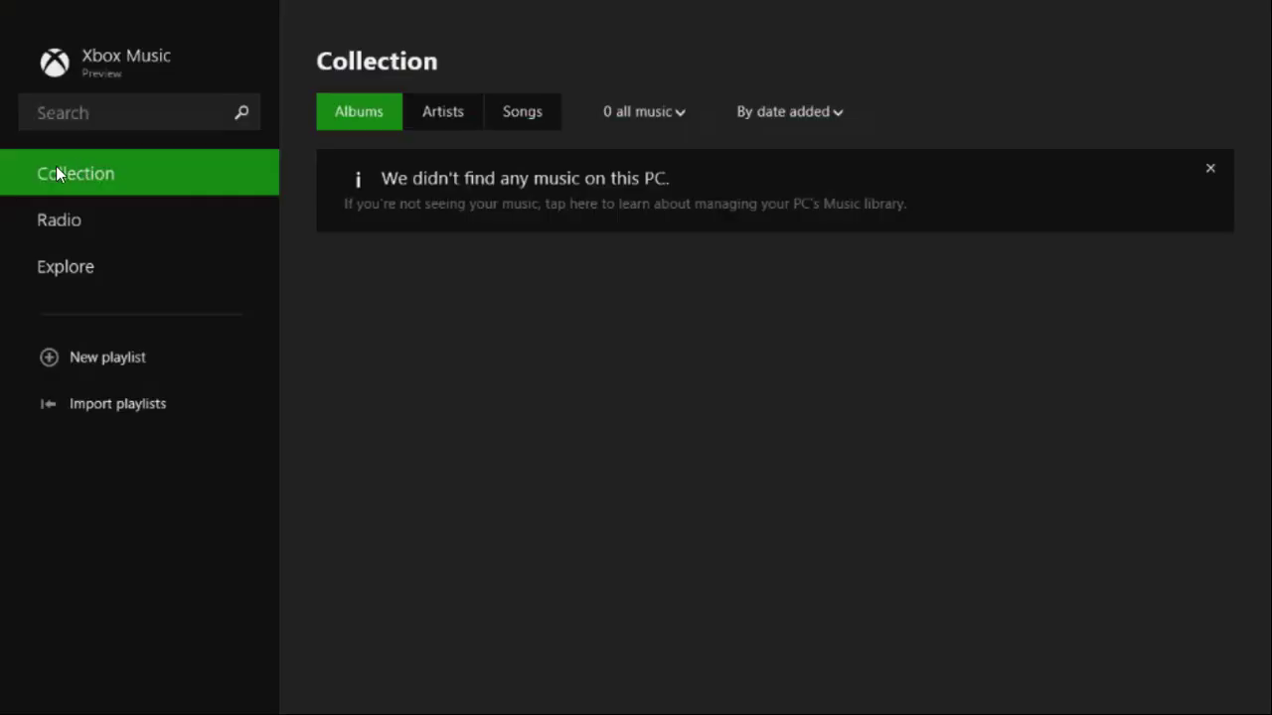
# Step: Close the Camera and Reading List apps from the switcher, then drag Xbox Music closed
pyautogui.moveTo(2, 2)
pyautogui.rightClick(97, 154)
pyautogui.click(107, 167)
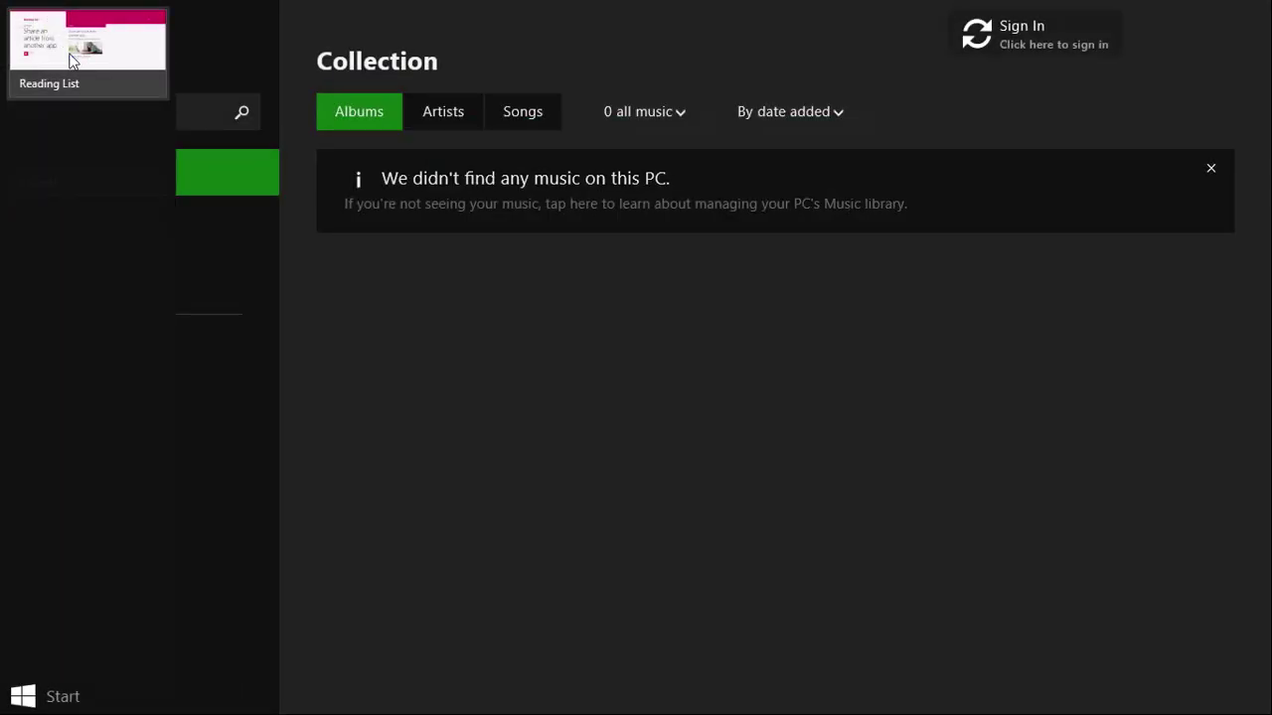
pyautogui.rightClick(99, 55)
pyautogui.click(105, 61)
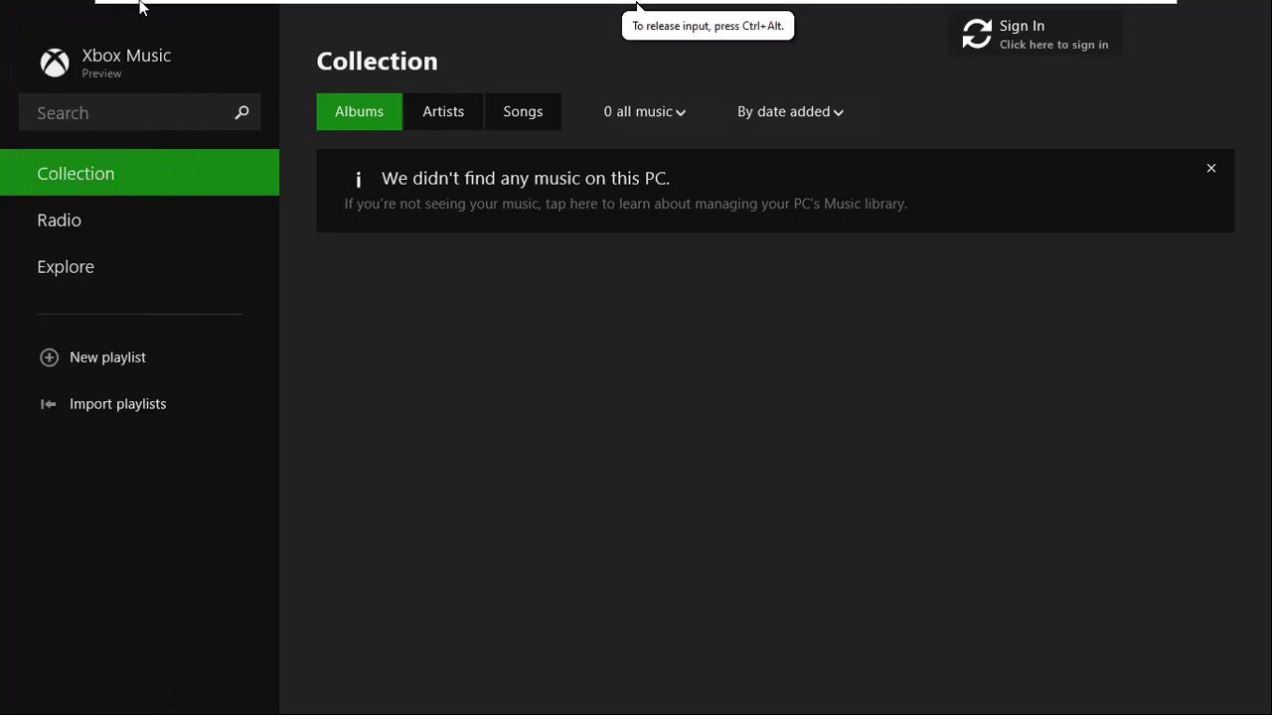
pyautogui.moveTo(43, 4); pyautogui.dragTo(554, 695)
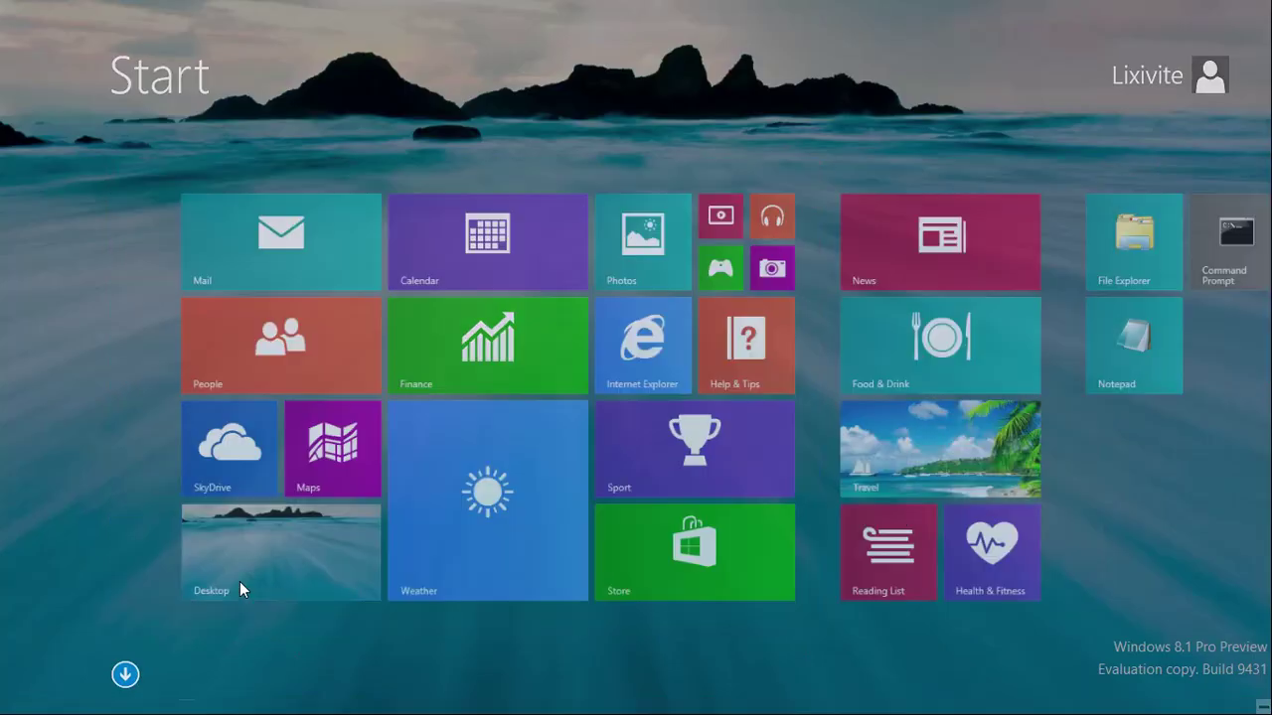
# Step: In the taskbar's Navigation properties, enable 'List desktop apps first in the Apps view'
pyautogui.click(239, 581)
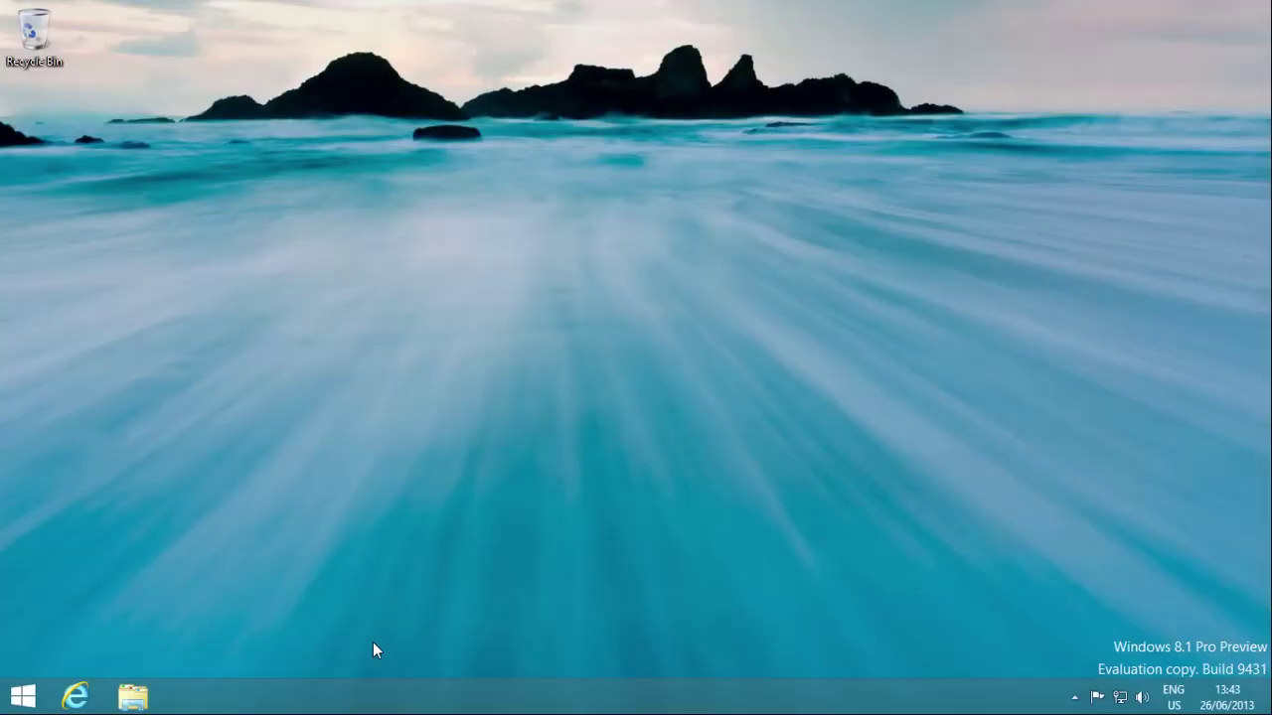
pyautogui.rightClick(537, 711)
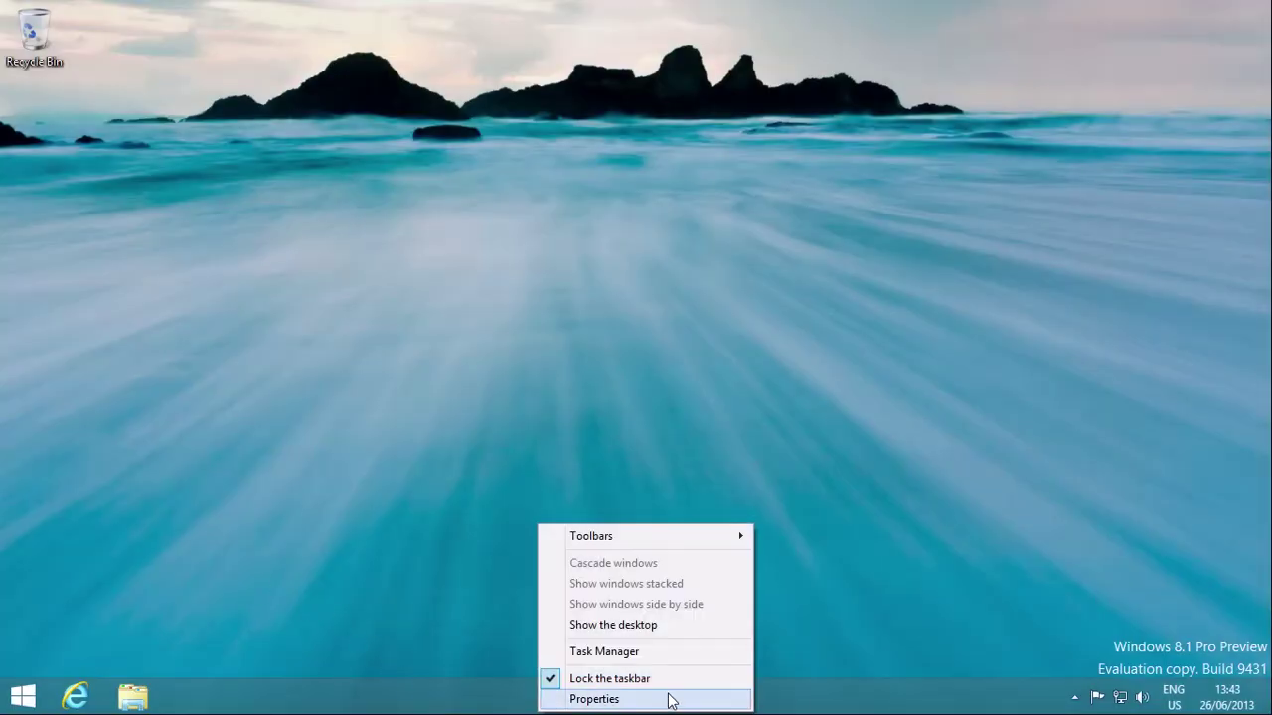
pyautogui.click(667, 699)
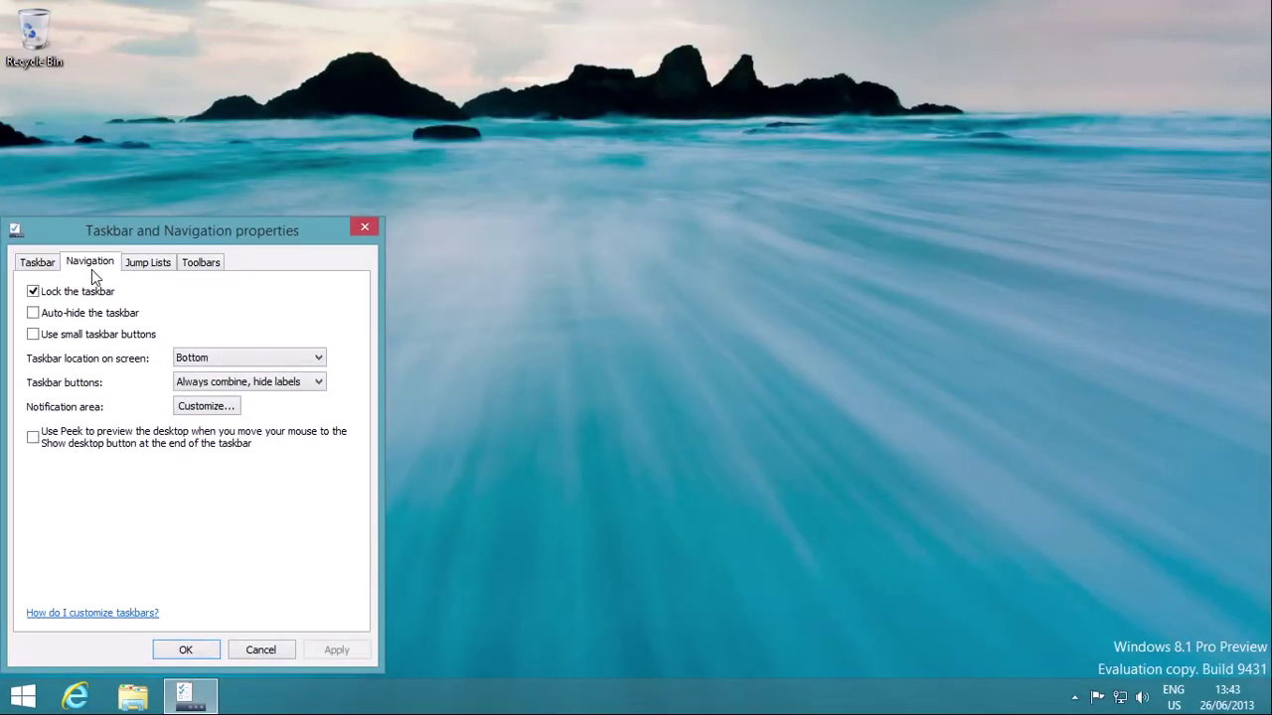
pyautogui.click(91, 265)
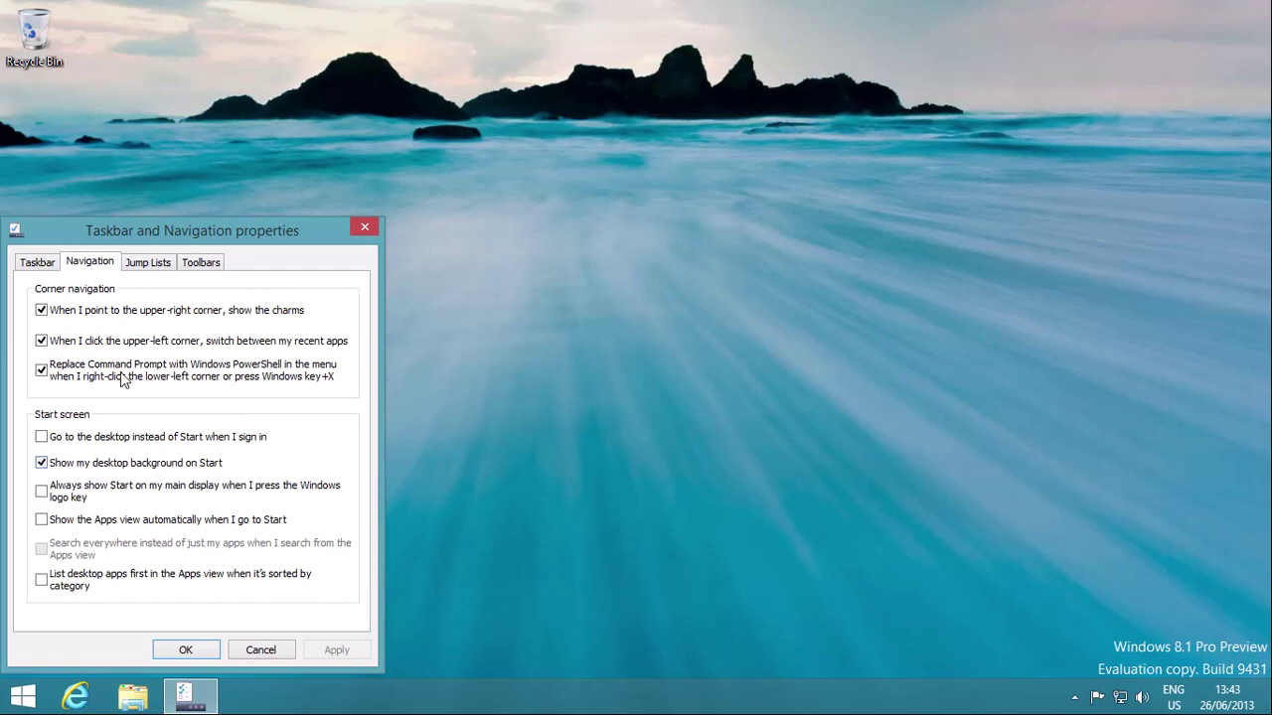
pyautogui.click(171, 582)
pyautogui.click(22, 695)
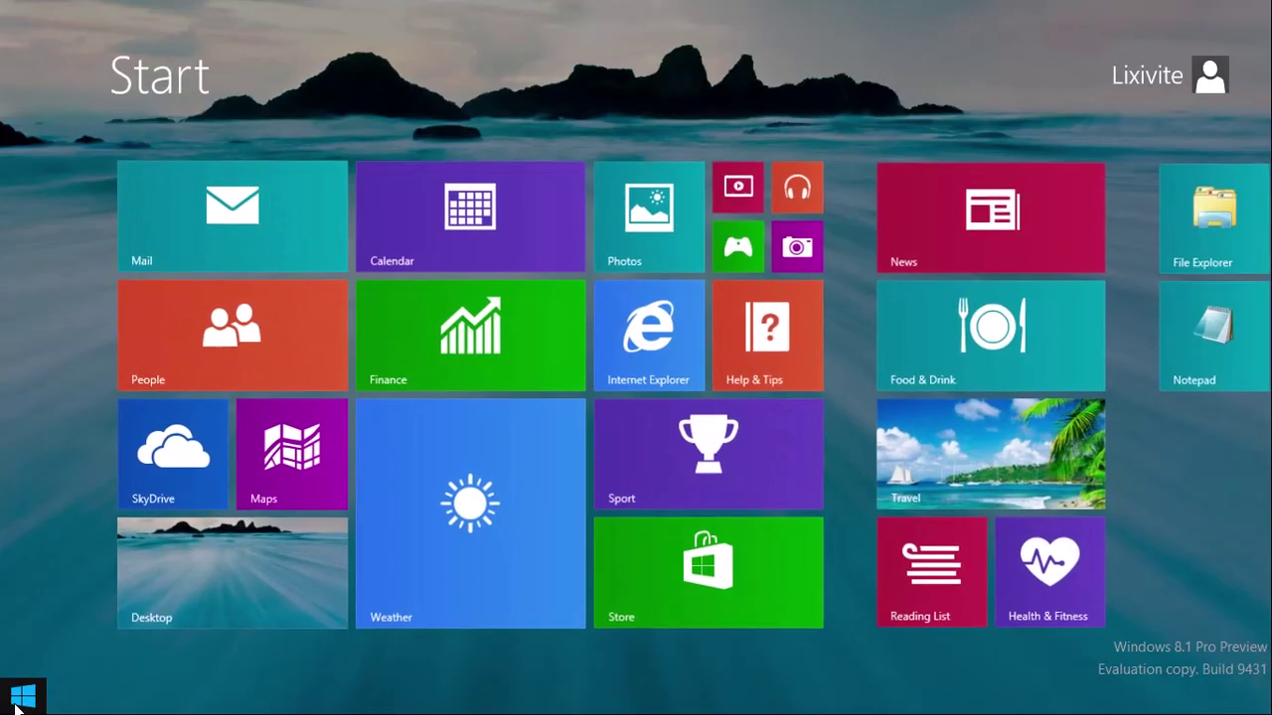
# Step: Sort the Apps view by category, then check 'Show the Apps view automatically' in the Navigation properties
pyautogui.click(125, 674)
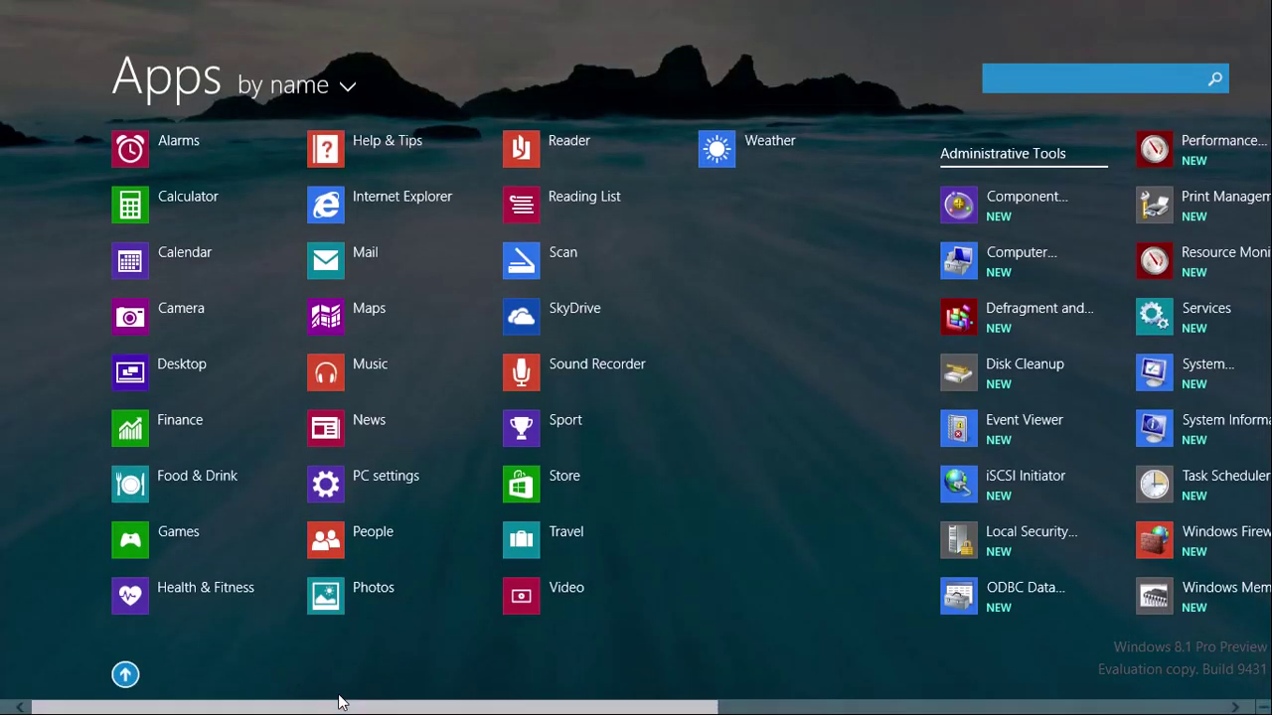
pyautogui.click(278, 80)
pyautogui.click(318, 255)
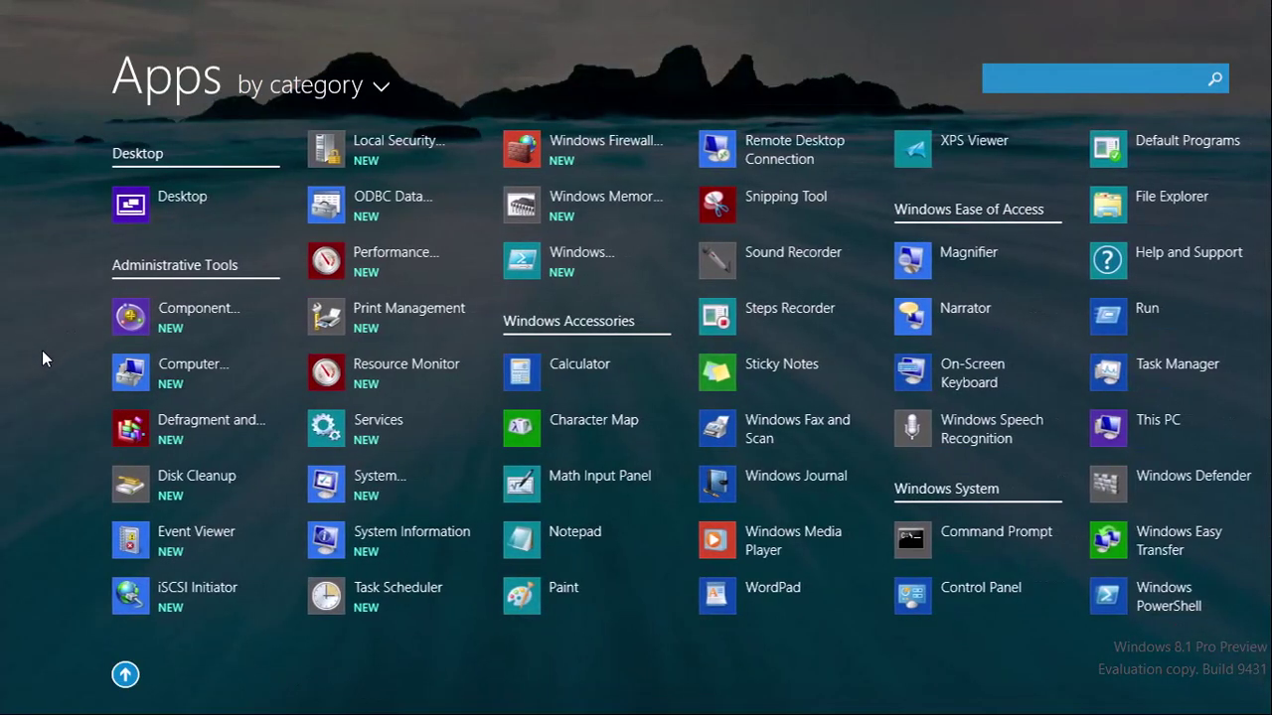
pyautogui.scroll(-5, 714, 436)
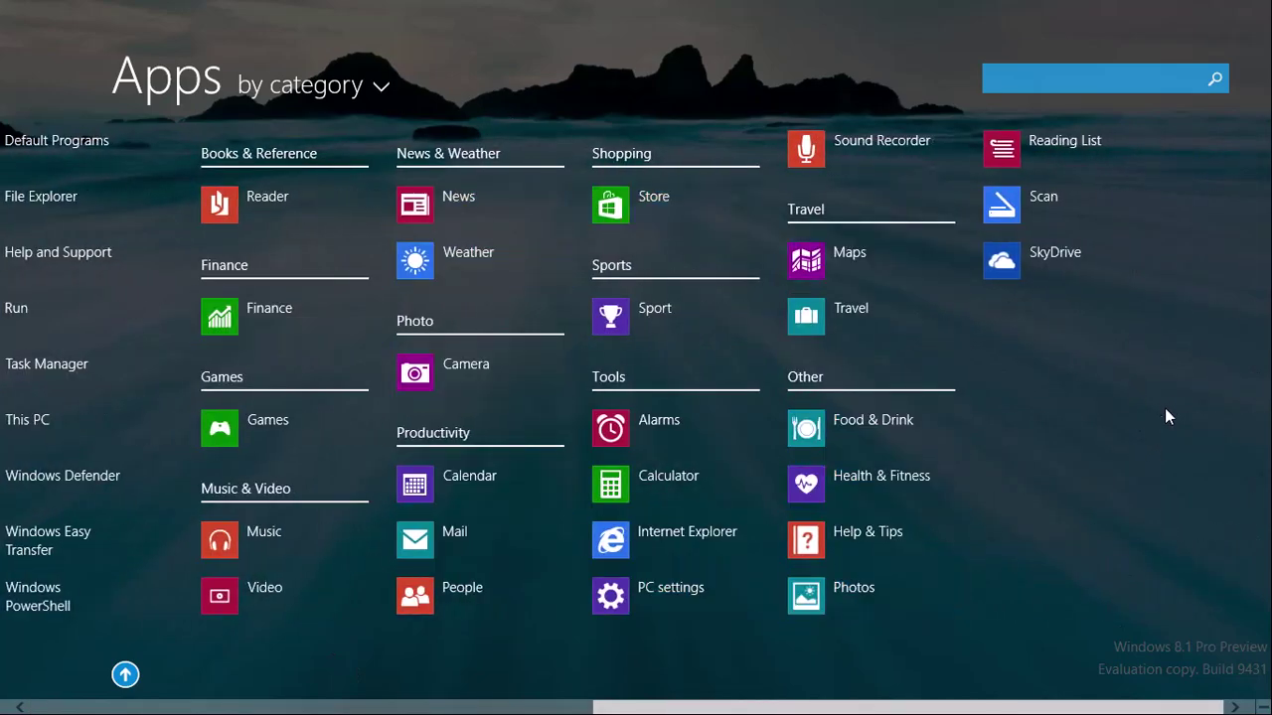
pyautogui.scroll(1, 1182, 442)
pyautogui.scroll(5, 1186, 446)
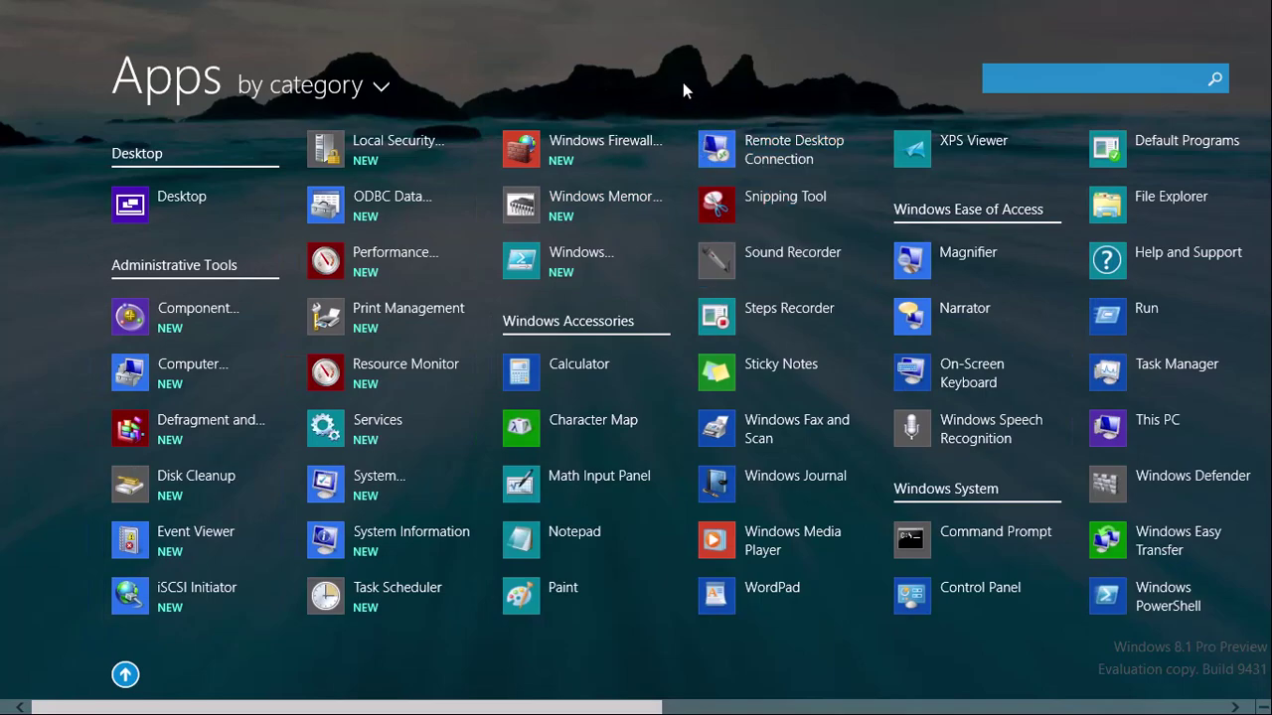
pyautogui.hotkey('alt', 'Tab')
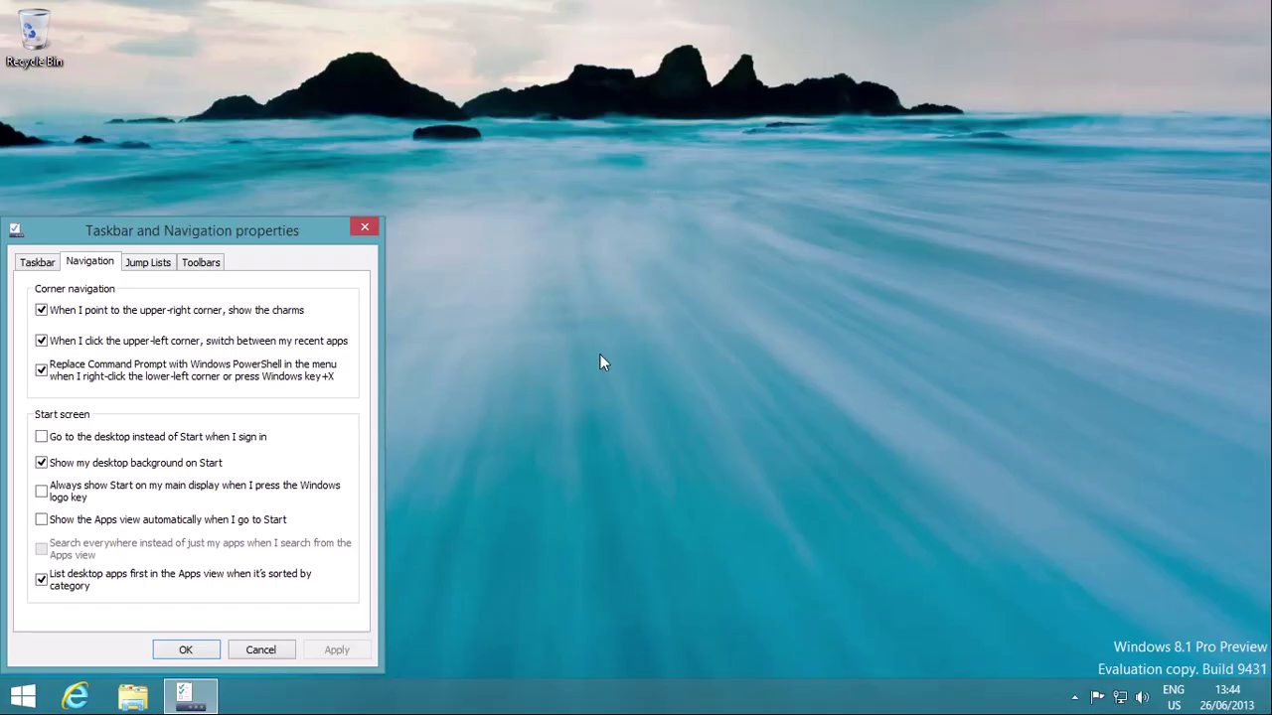
pyautogui.click(124, 524)
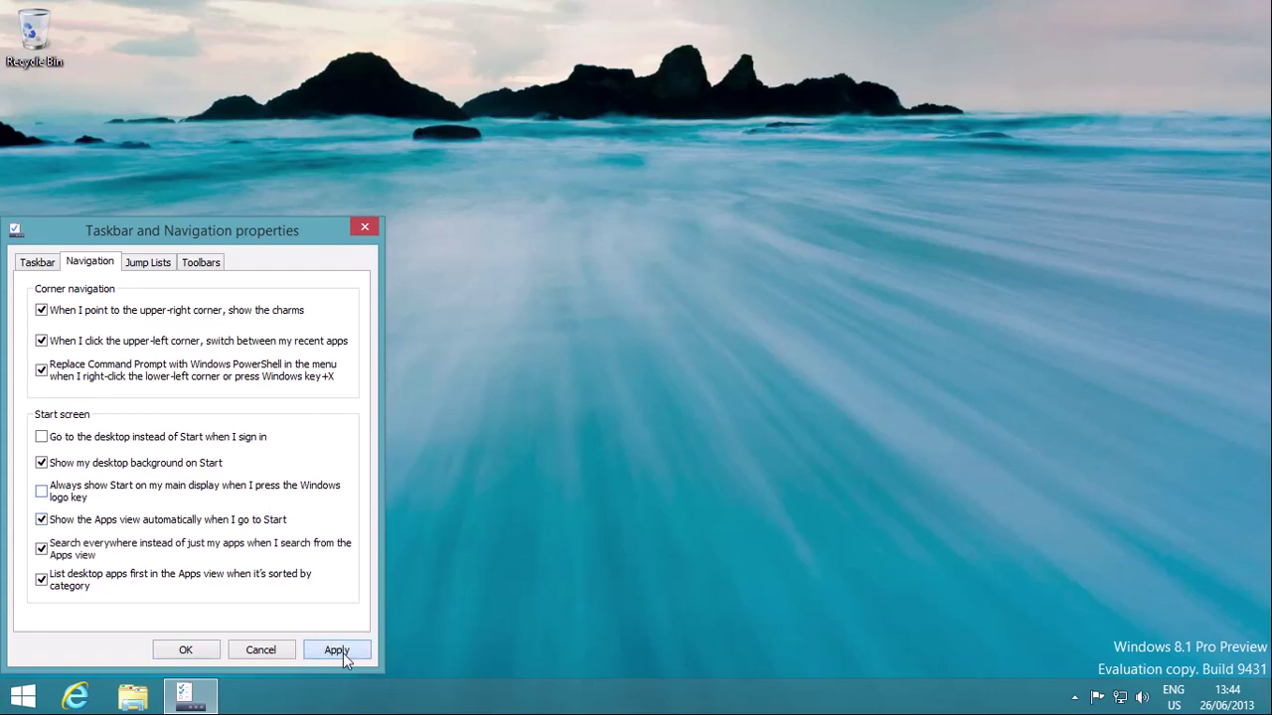
# Step: Apply the Apps view setting and confirm that Start now opens to the Apps view
pyautogui.click(342, 651)
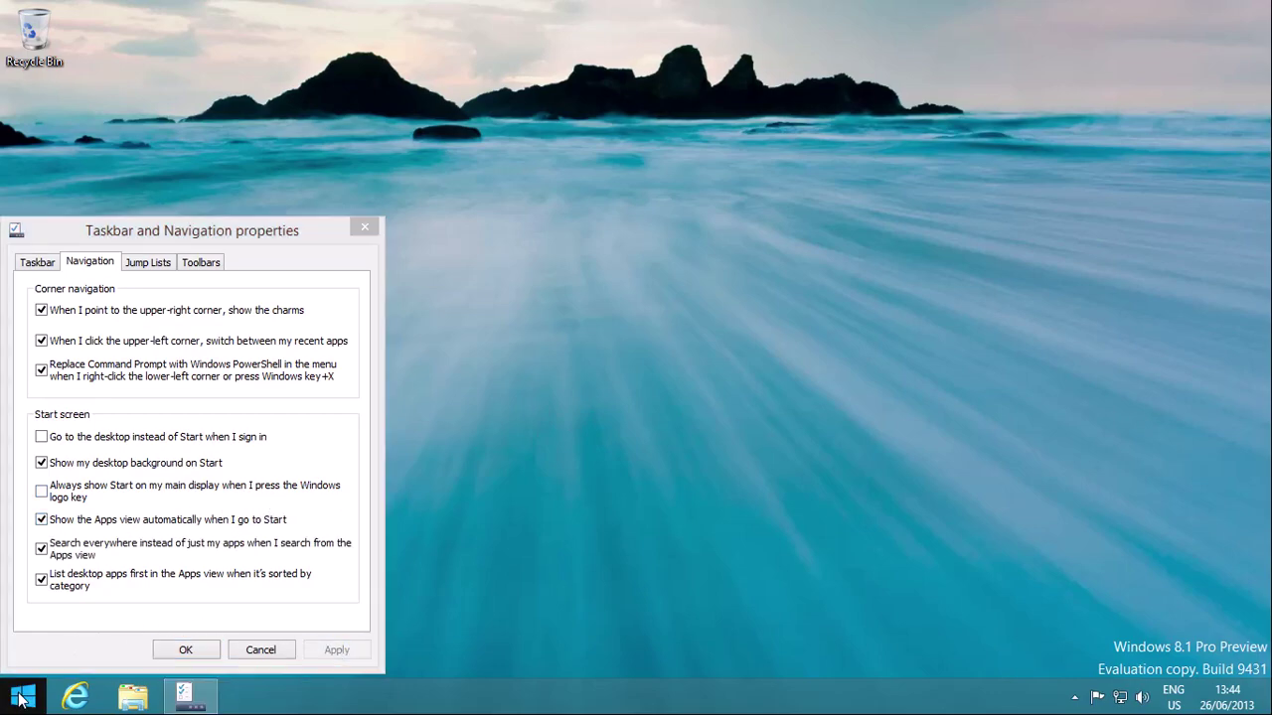
pyautogui.click(20, 700)
pyautogui.click(19, 699)
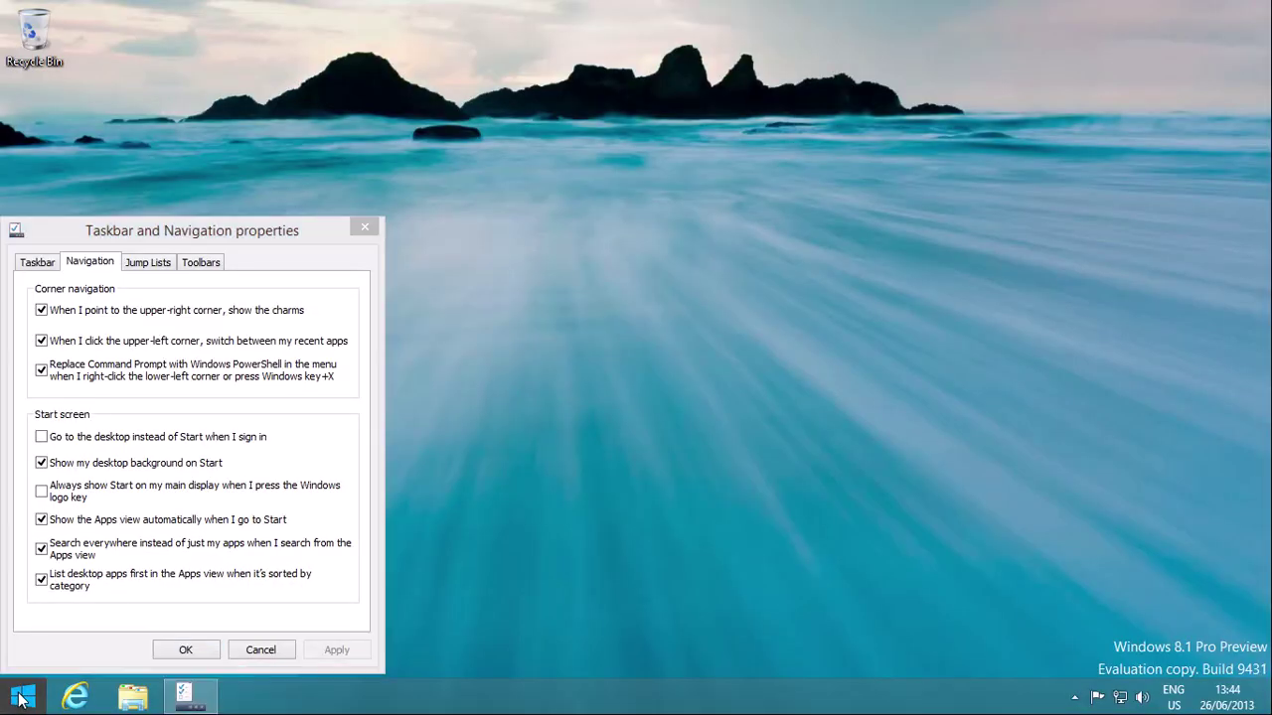
pyautogui.click(20, 699)
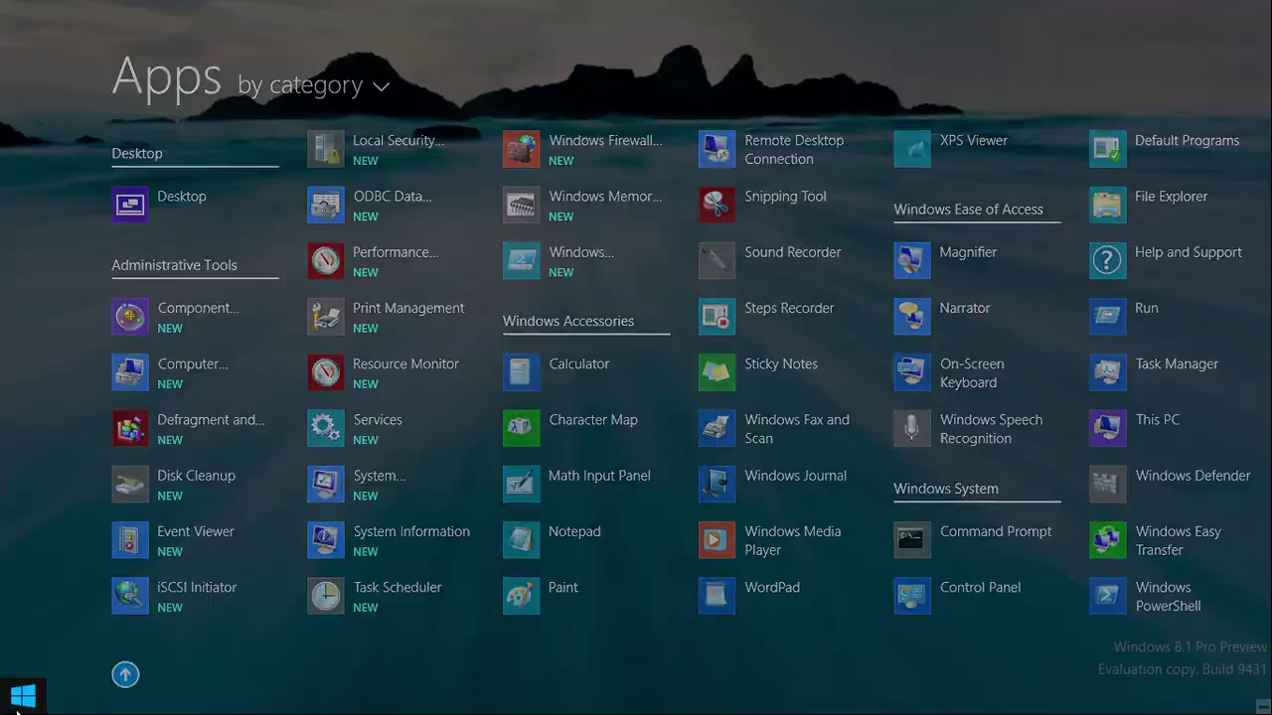
pyautogui.click(19, 700)
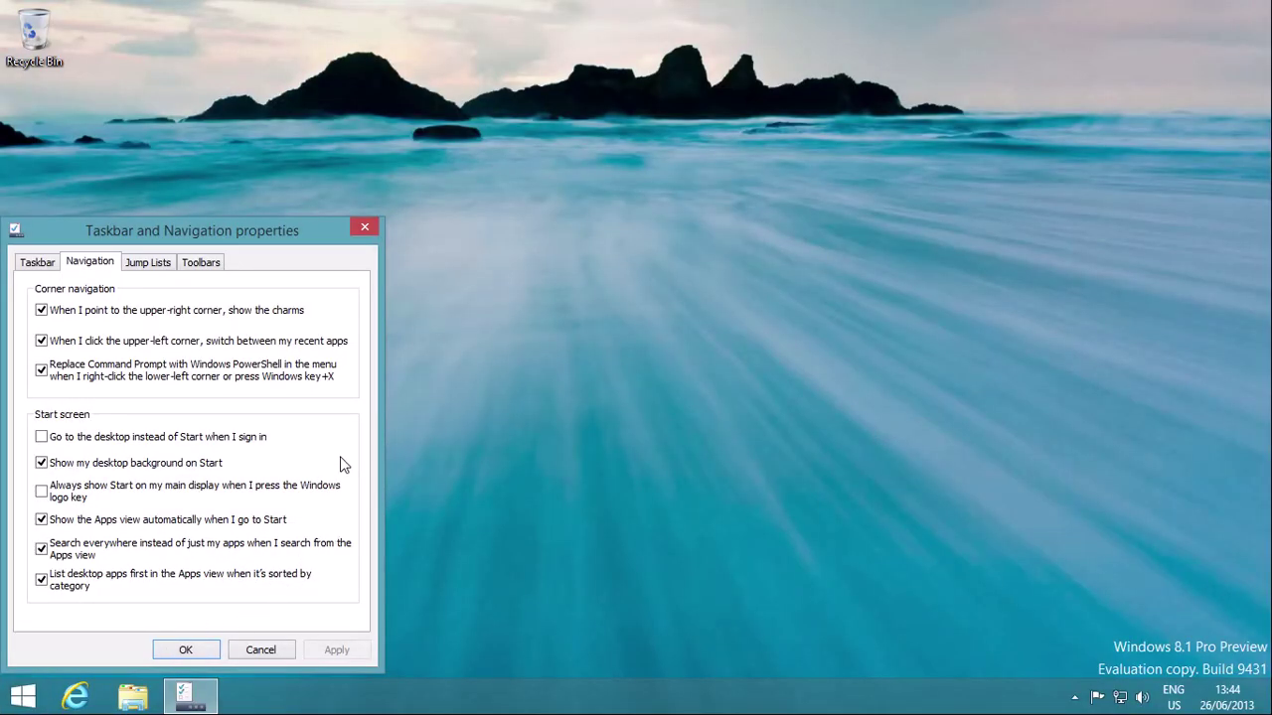
# Step: Enable 'Go to the desktop instead of Start' at sign-in and save with OK
pyautogui.click(193, 440)
pyautogui.click(196, 652)
pyautogui.click(37, 702)
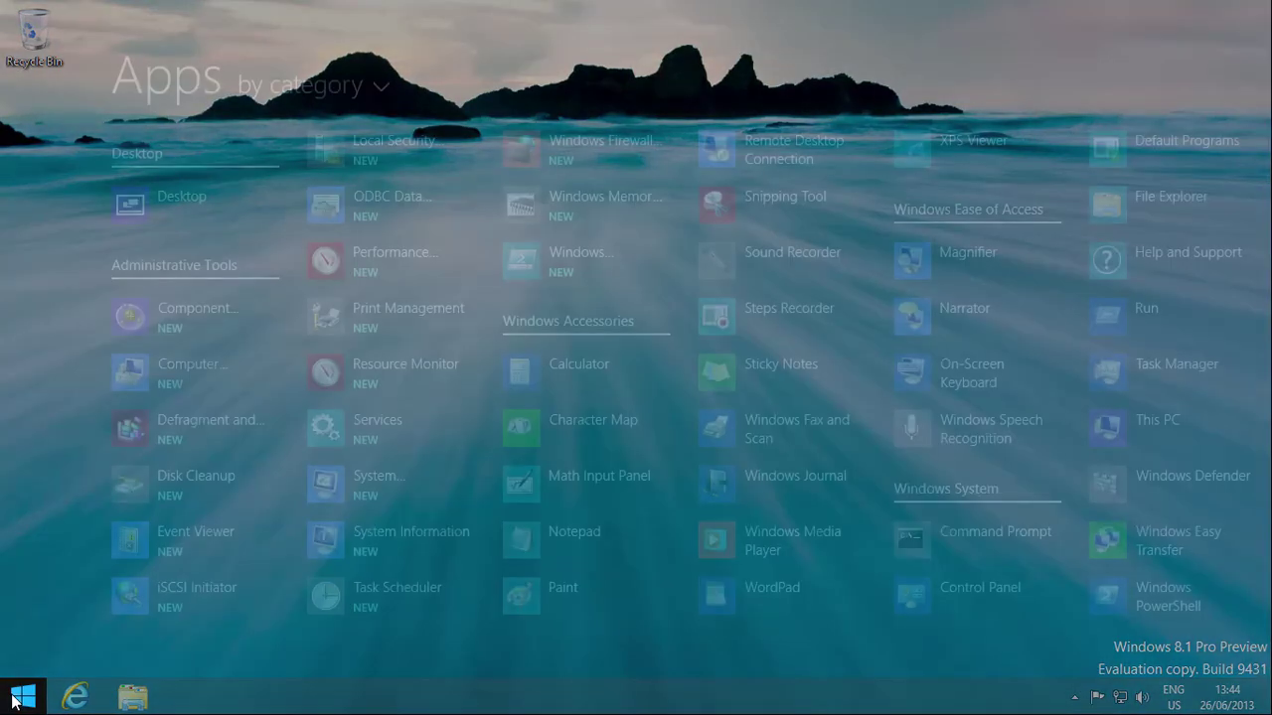
pyautogui.click(125, 674)
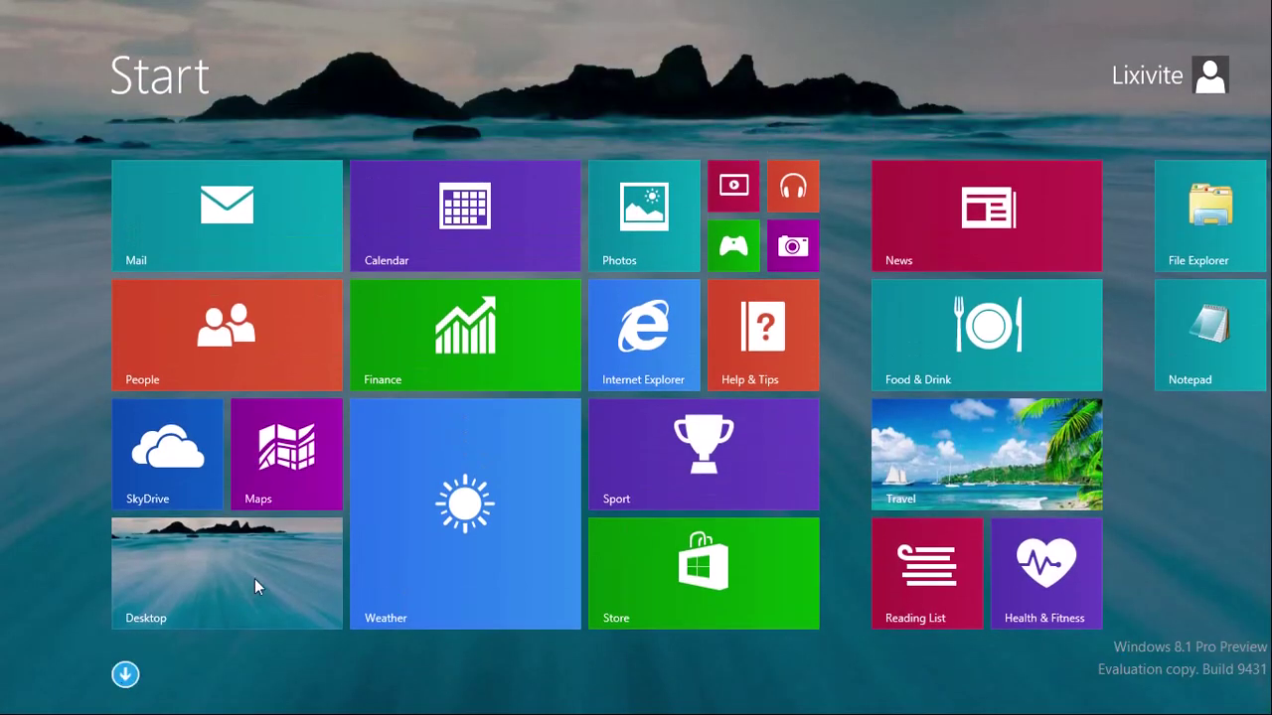
# Step: Sign out from the account menu on Start, then sign back in to the user account
pyautogui.click(1194, 82)
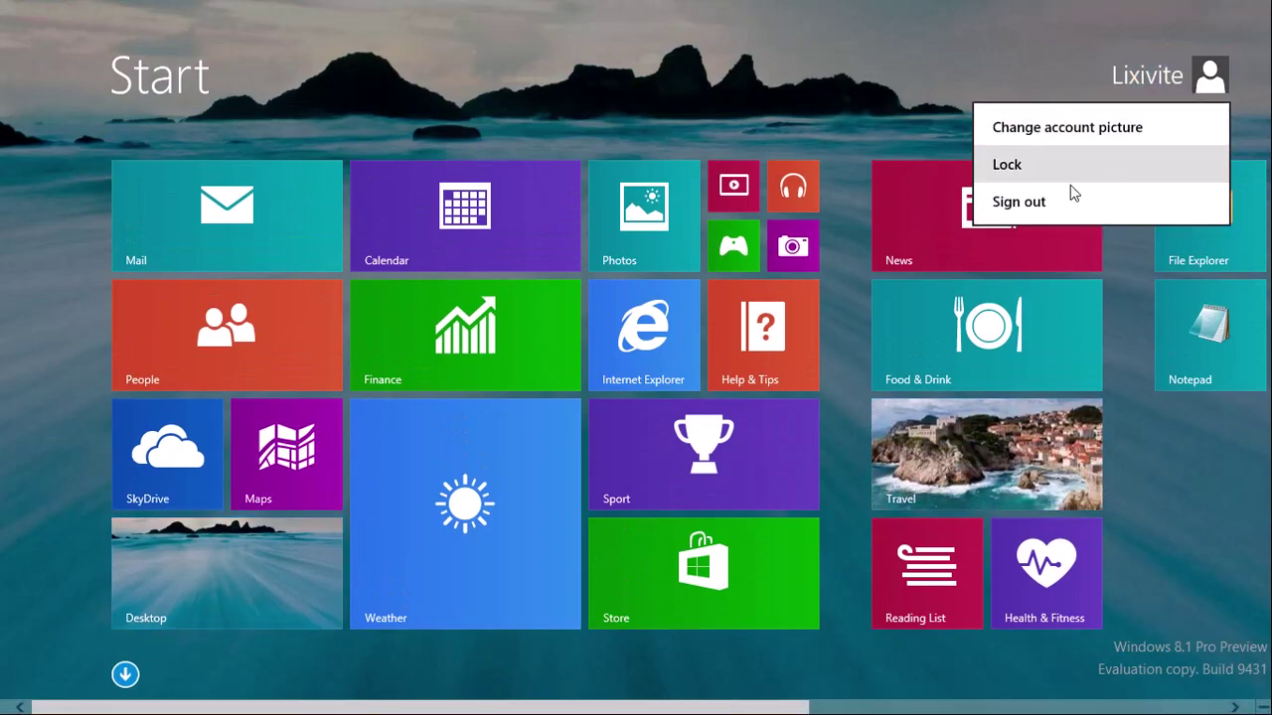
pyautogui.click(1139, 204)
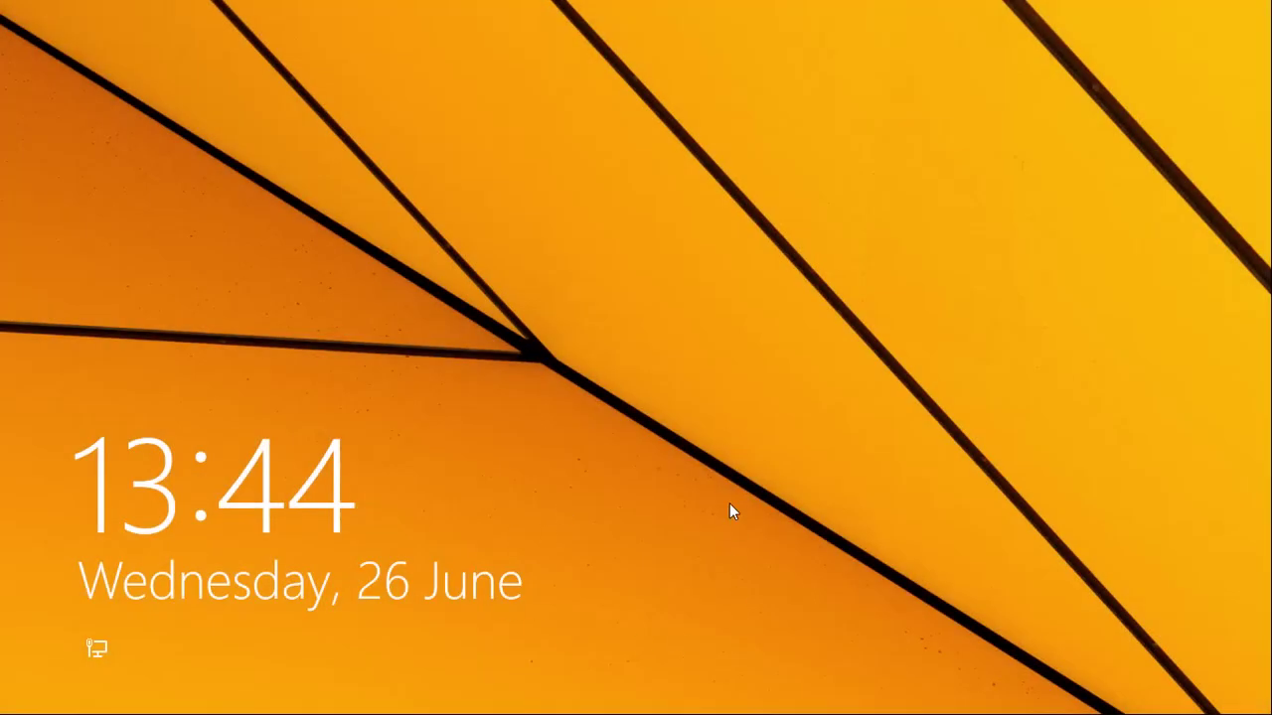
pyautogui.click(730, 503)
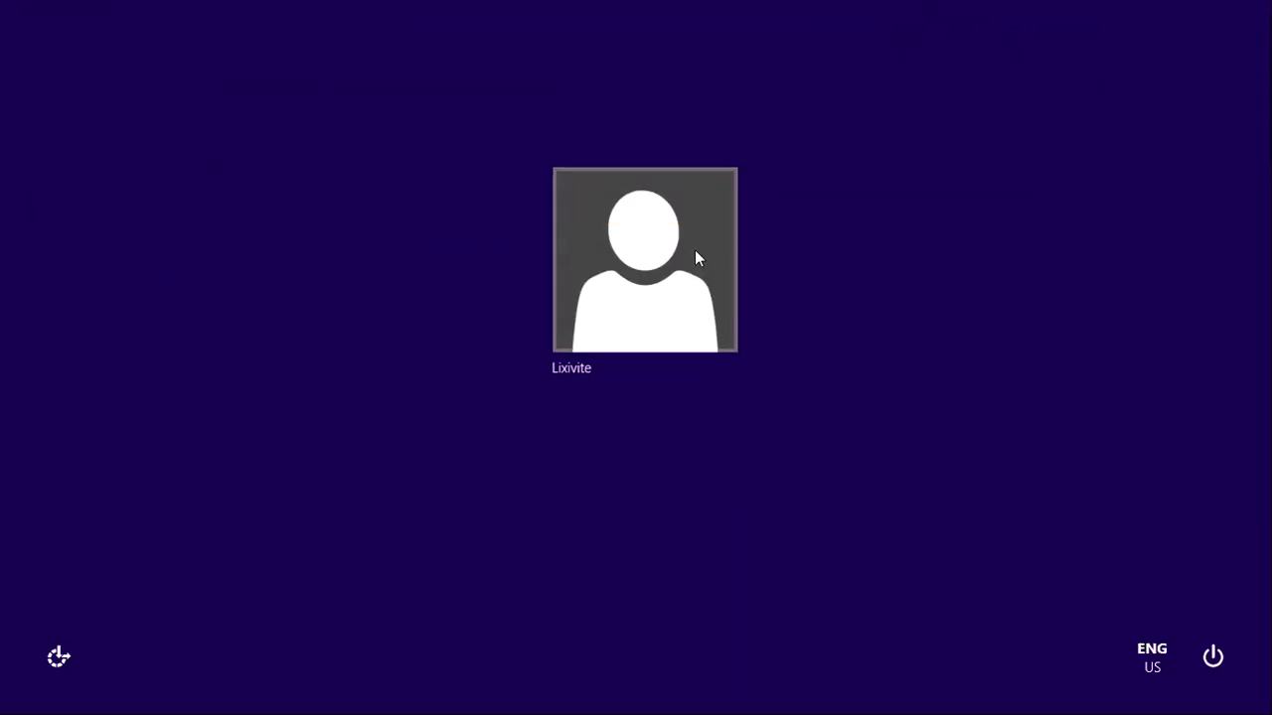
pyautogui.click(695, 255)
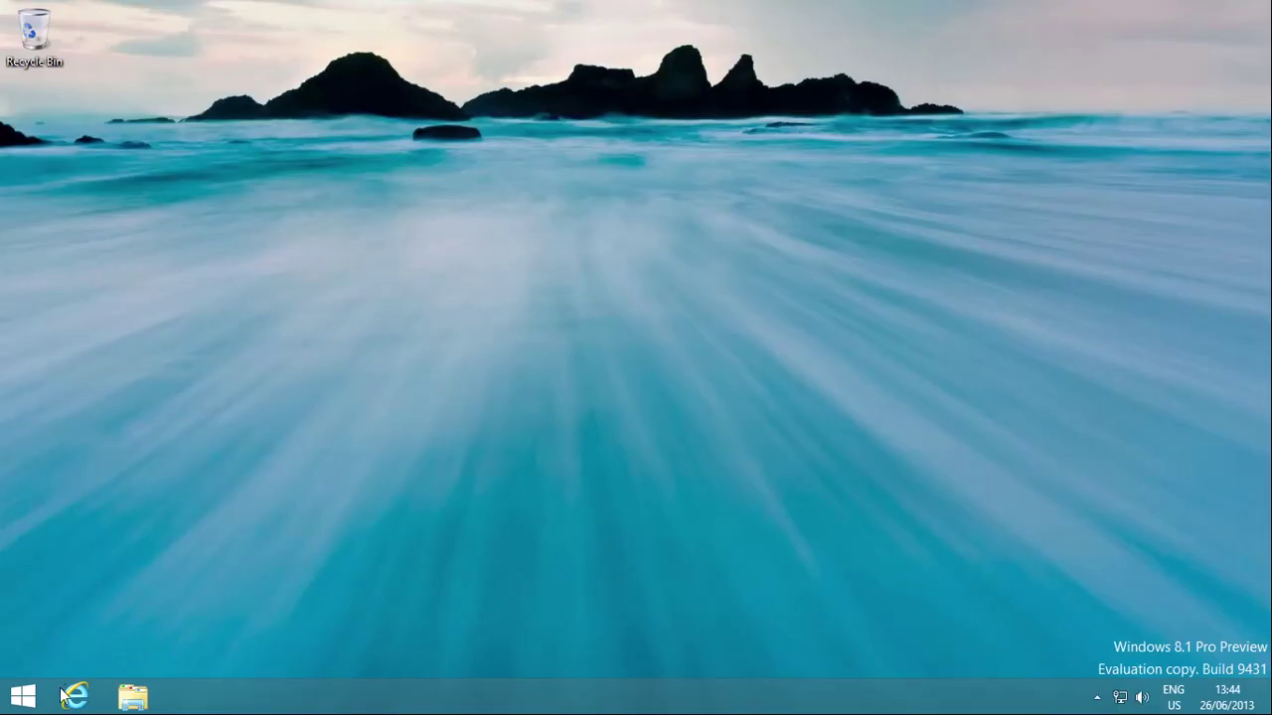
pyautogui.click(12, 704)
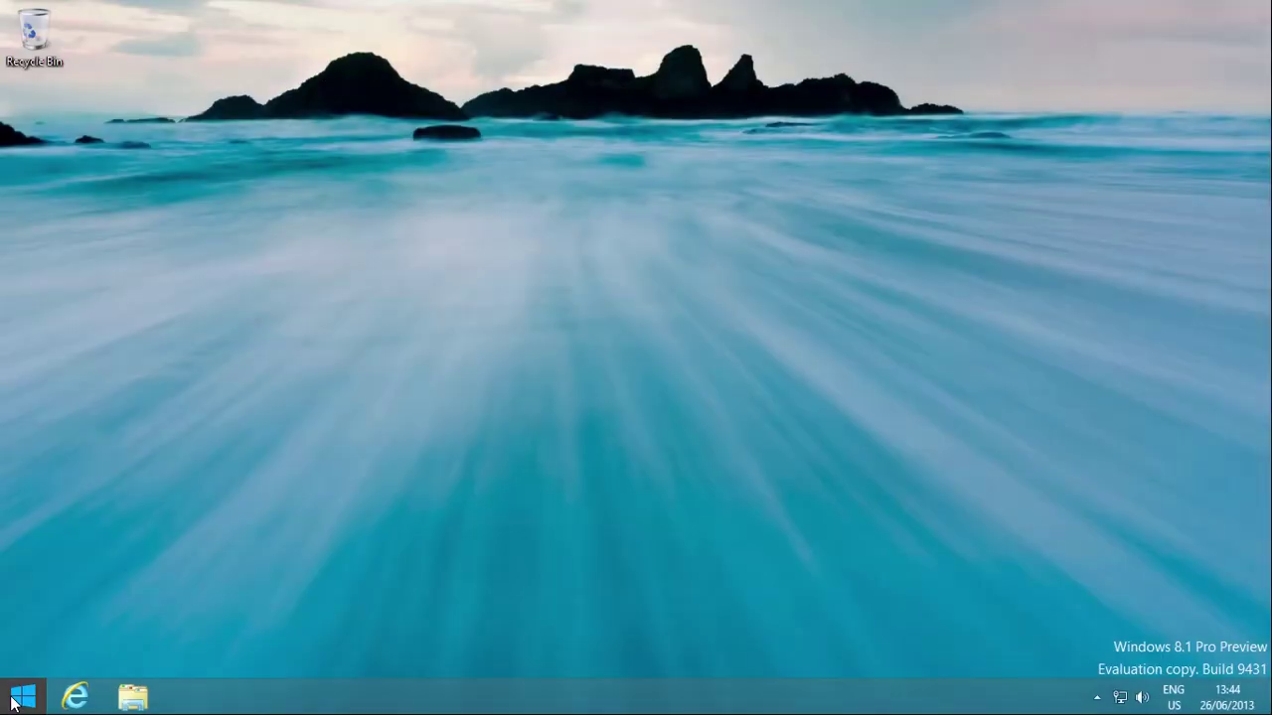
# Step: Switch between Start, the Apps list and the desktop to check the current behaviour
pyautogui.click(11, 703)
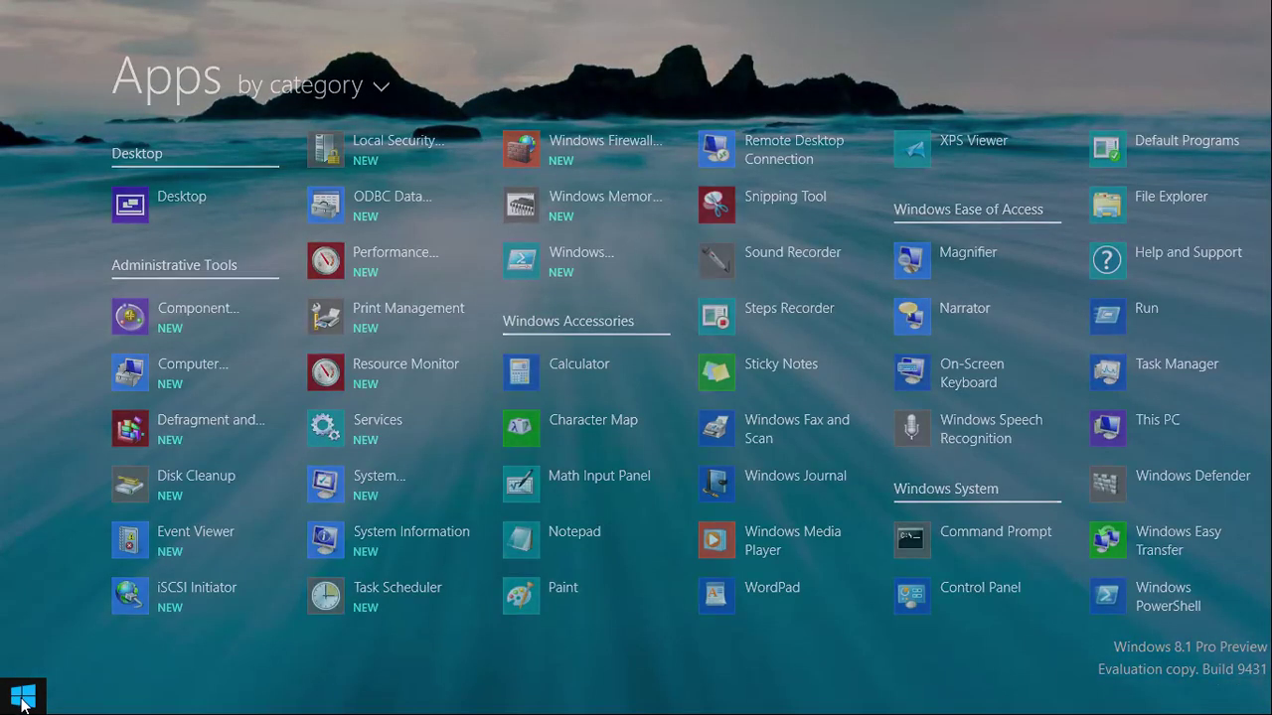
pyautogui.click(22, 702)
pyautogui.click(22, 702)
pyautogui.scroll(3, 127, 672)
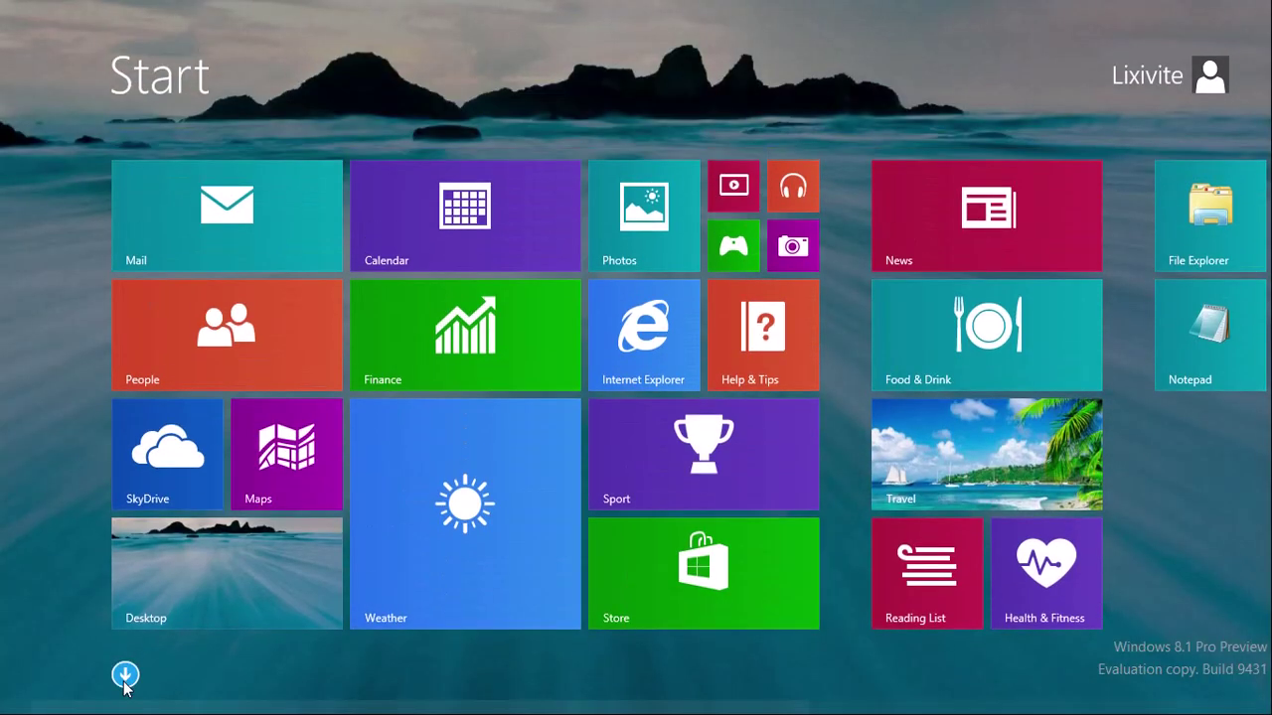
pyautogui.click(125, 673)
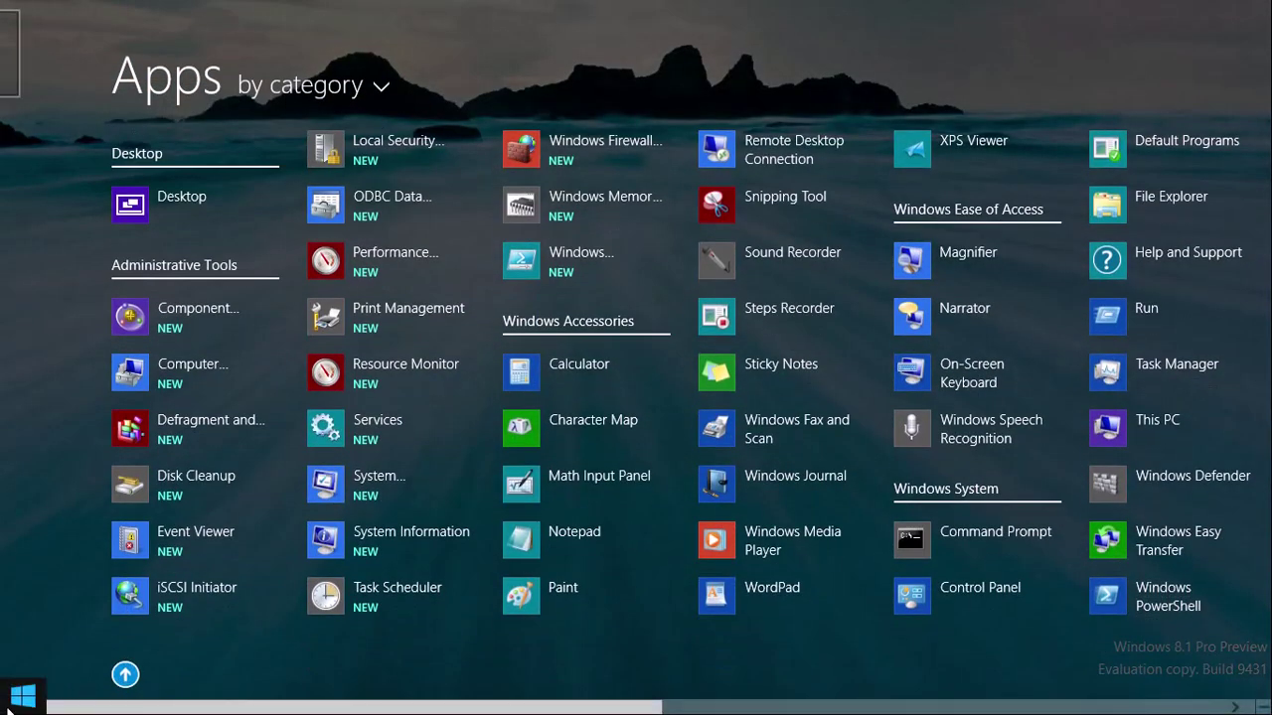
pyautogui.click(8, 706)
# Step: Uncheck 'Show the Apps view automatically' and 'Show my desktop background on Start', applying each change
pyautogui.rightClick(260, 697)
pyautogui.click(298, 698)
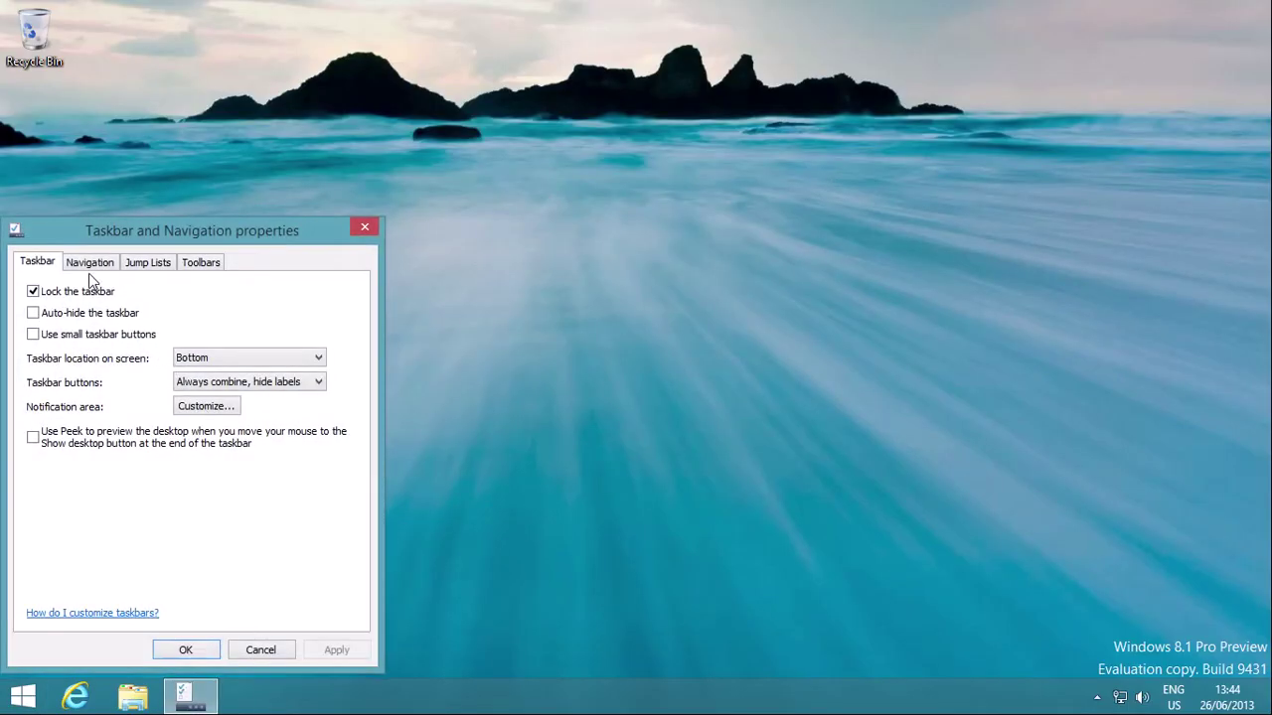
pyautogui.click(90, 263)
pyautogui.click(41, 519)
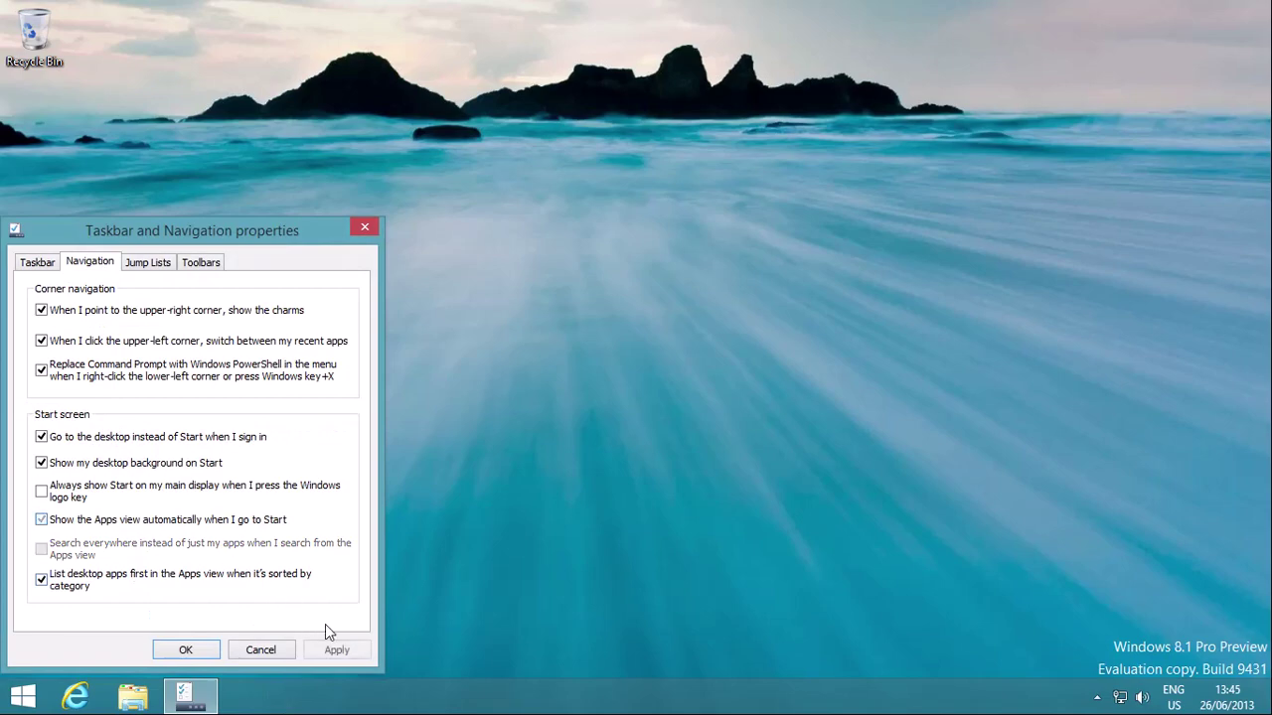
pyautogui.click(325, 643)
pyautogui.click(116, 463)
pyautogui.click(326, 646)
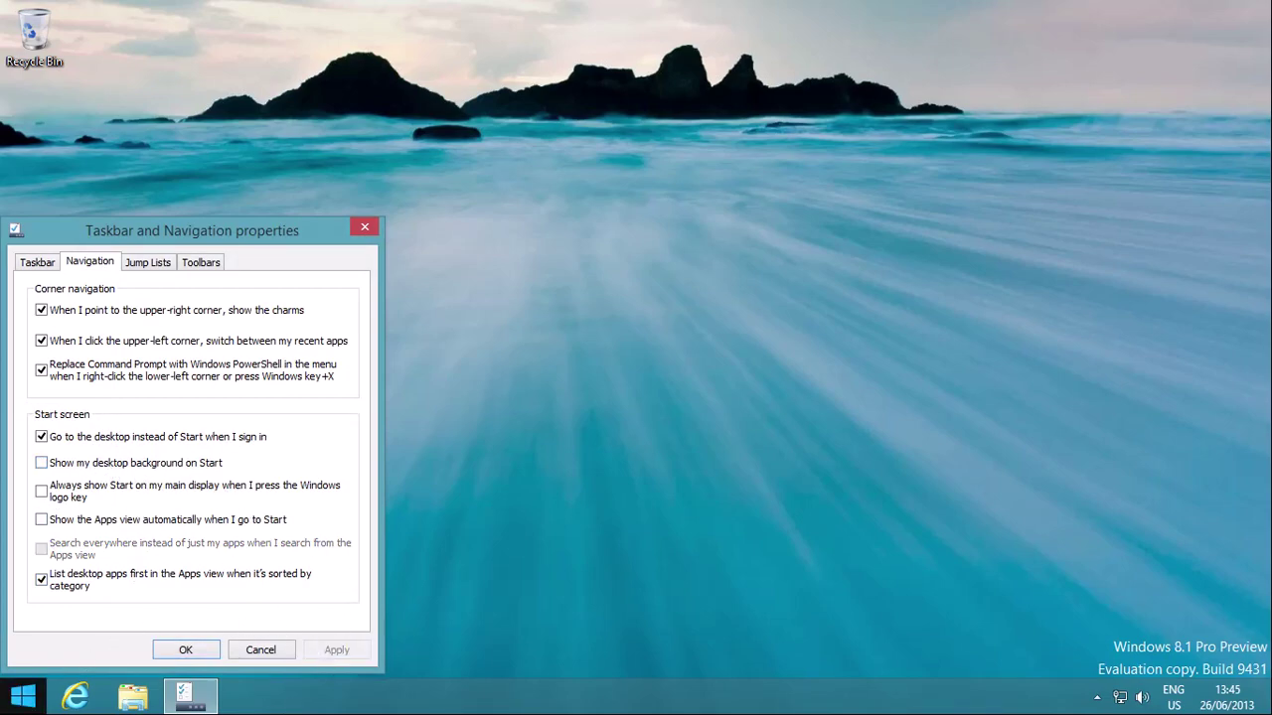
# Step: Confirm Start now shows its own background, then close the taskbar properties with OK
pyautogui.click(20, 695)
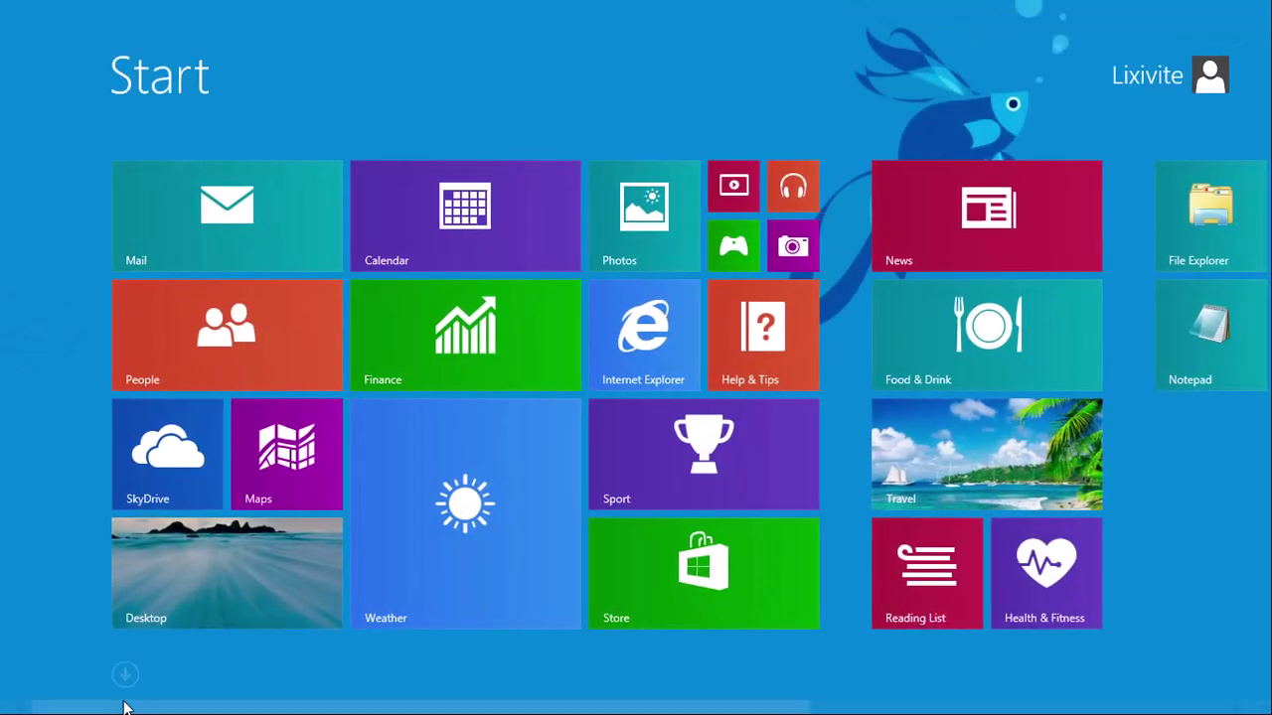
pyautogui.scroll(-3, 1202, 586)
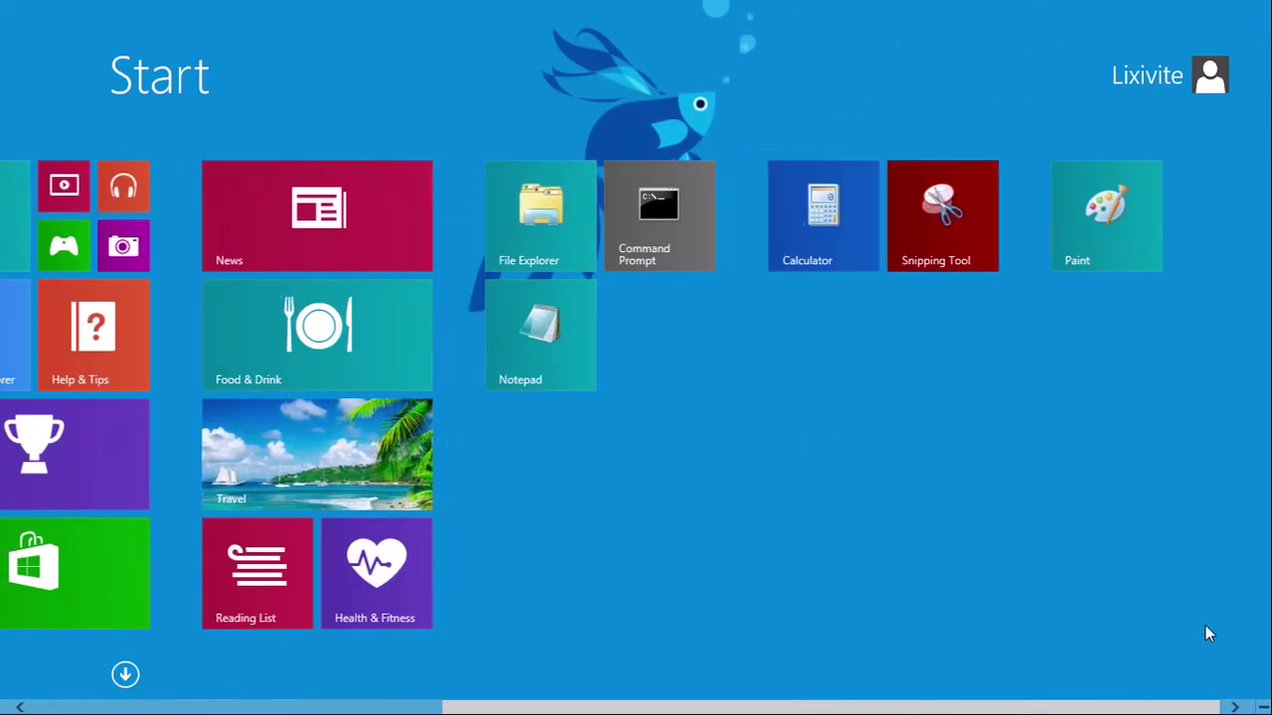
pyautogui.scroll(3, 1192, 640)
pyautogui.click(209, 585)
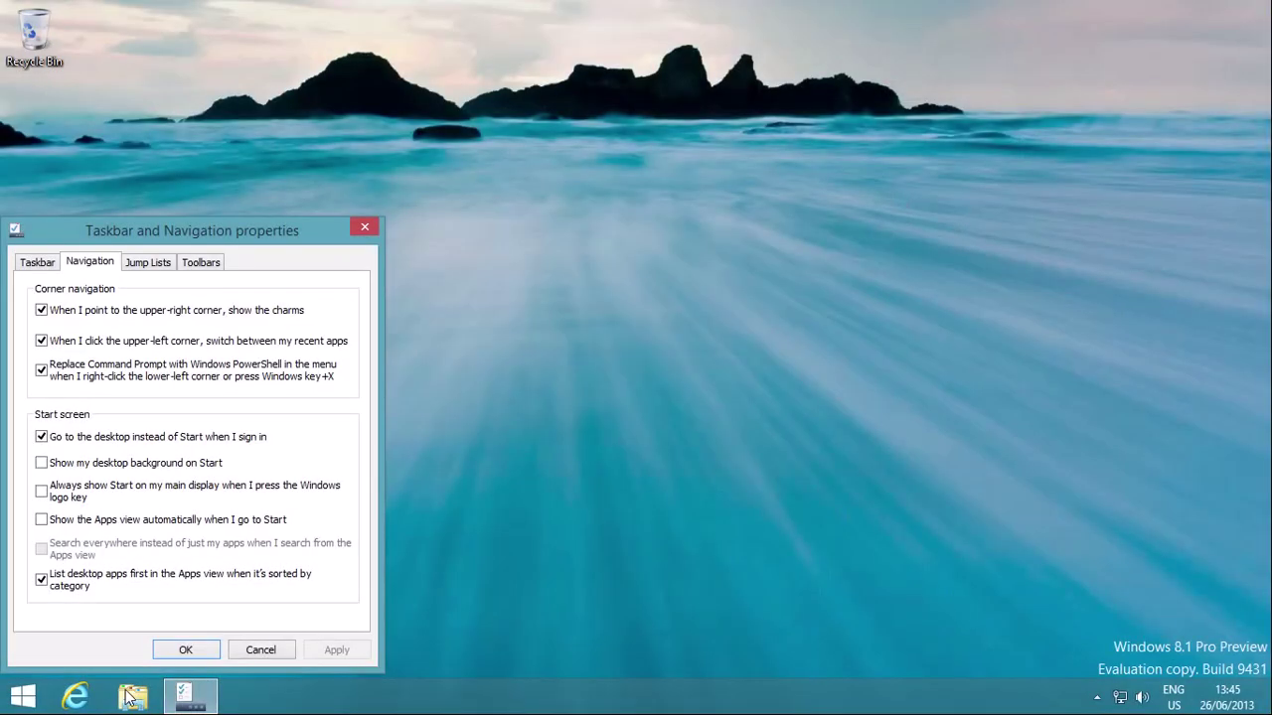
pyautogui.click(167, 264)
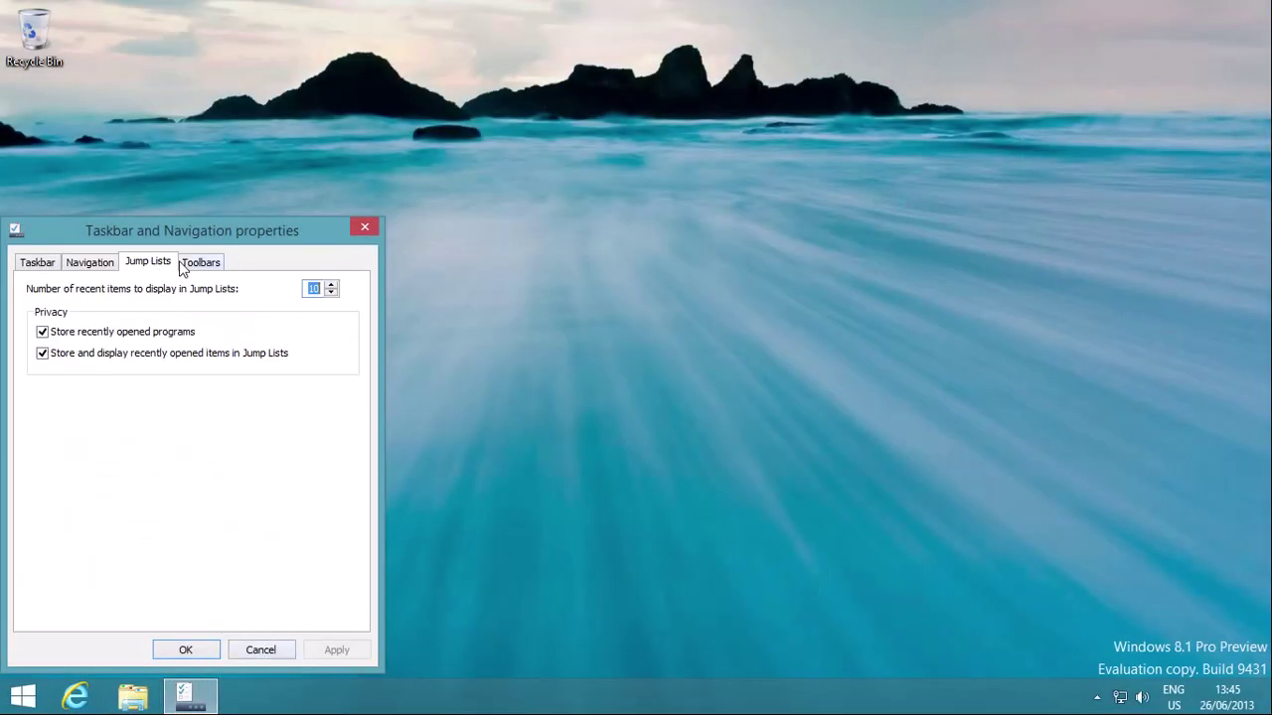
pyautogui.click(185, 649)
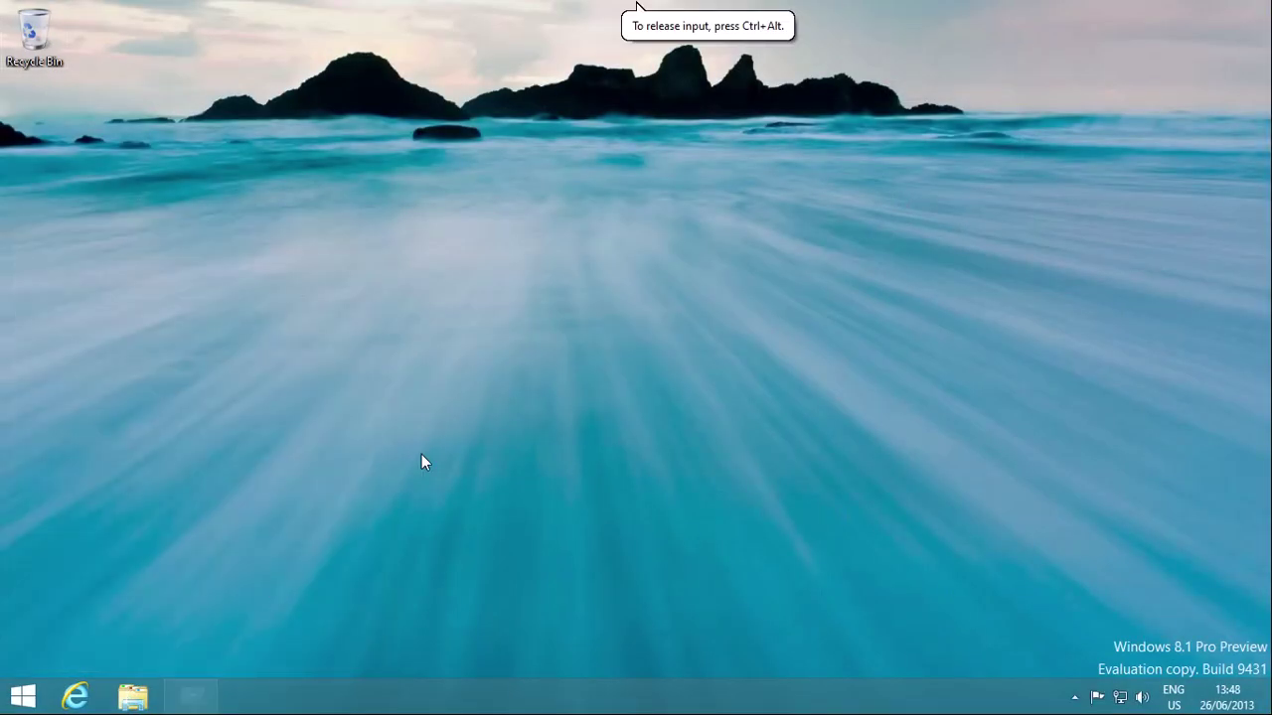
# Step: Launch Registry Editor with regedit from the Run box and approve the UAC prompt
pyautogui.press('super+r')
pyautogui.write('regedit')
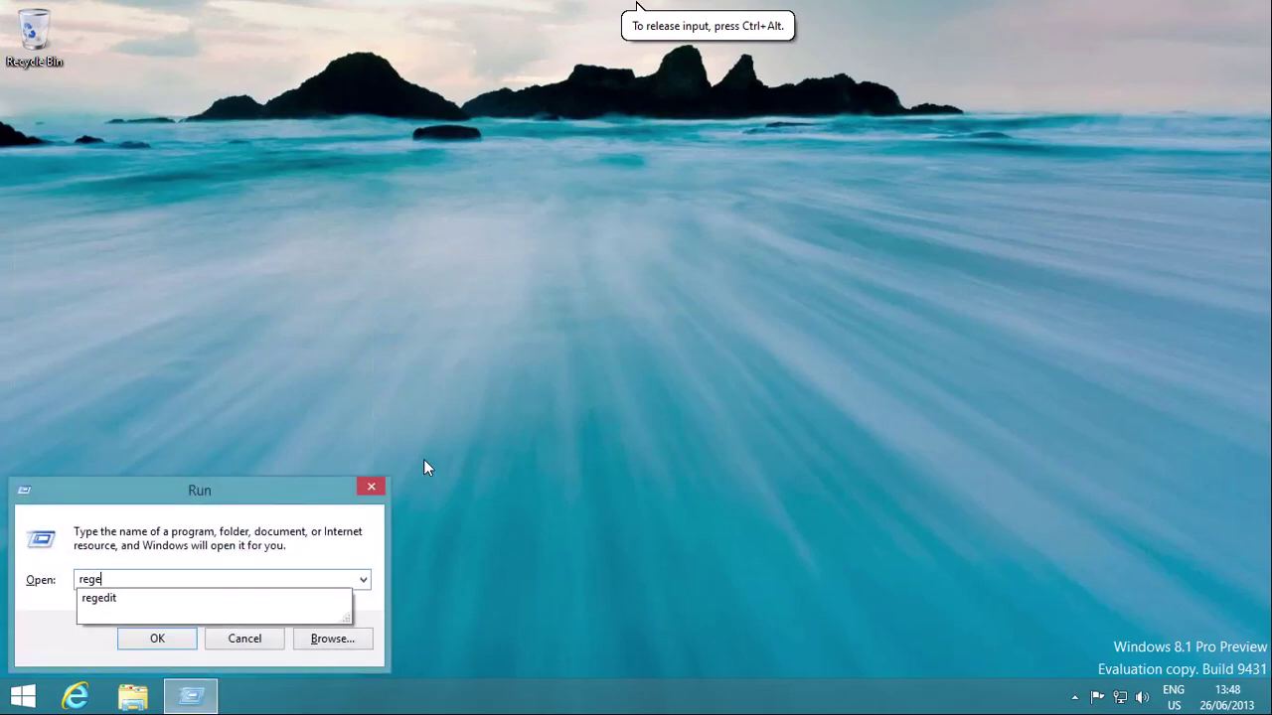
pyautogui.press('Return')
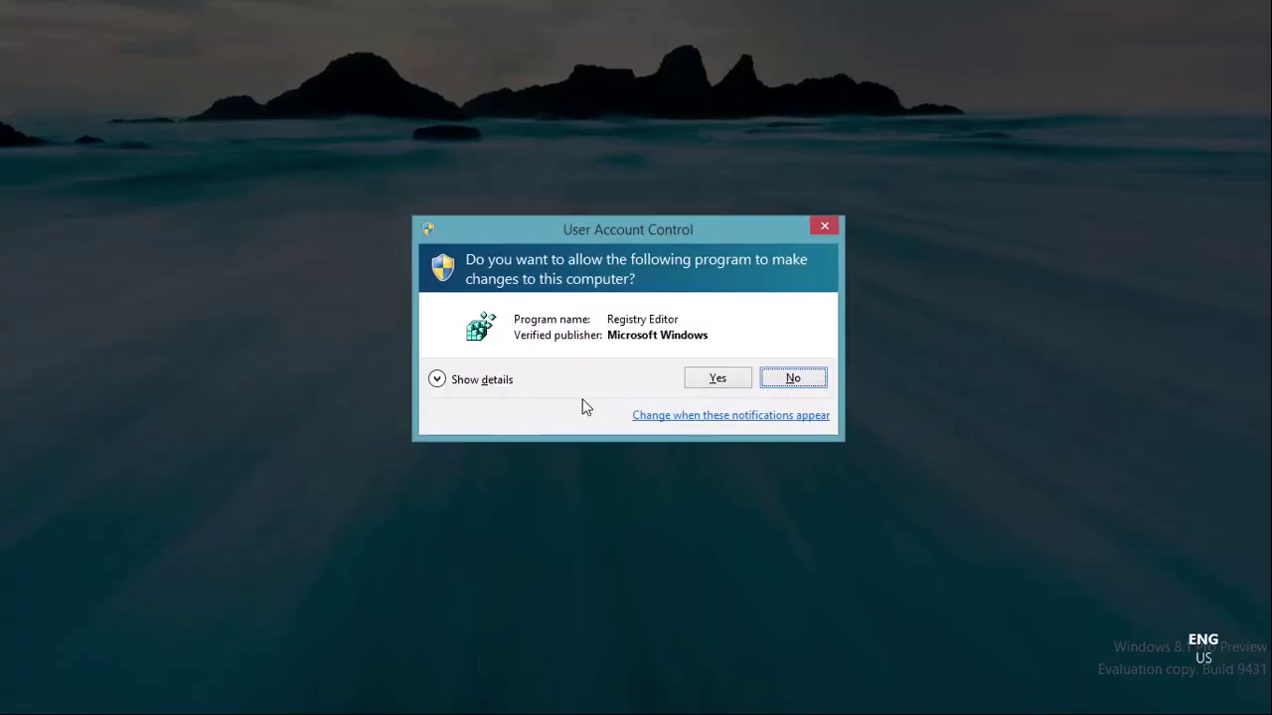
pyautogui.click(720, 387)
# Step: Expand HKEY_CURRENT_USER\Software\Microsoft\Windows\CurrentVersion
pyautogui.doubleClick(121, 115)
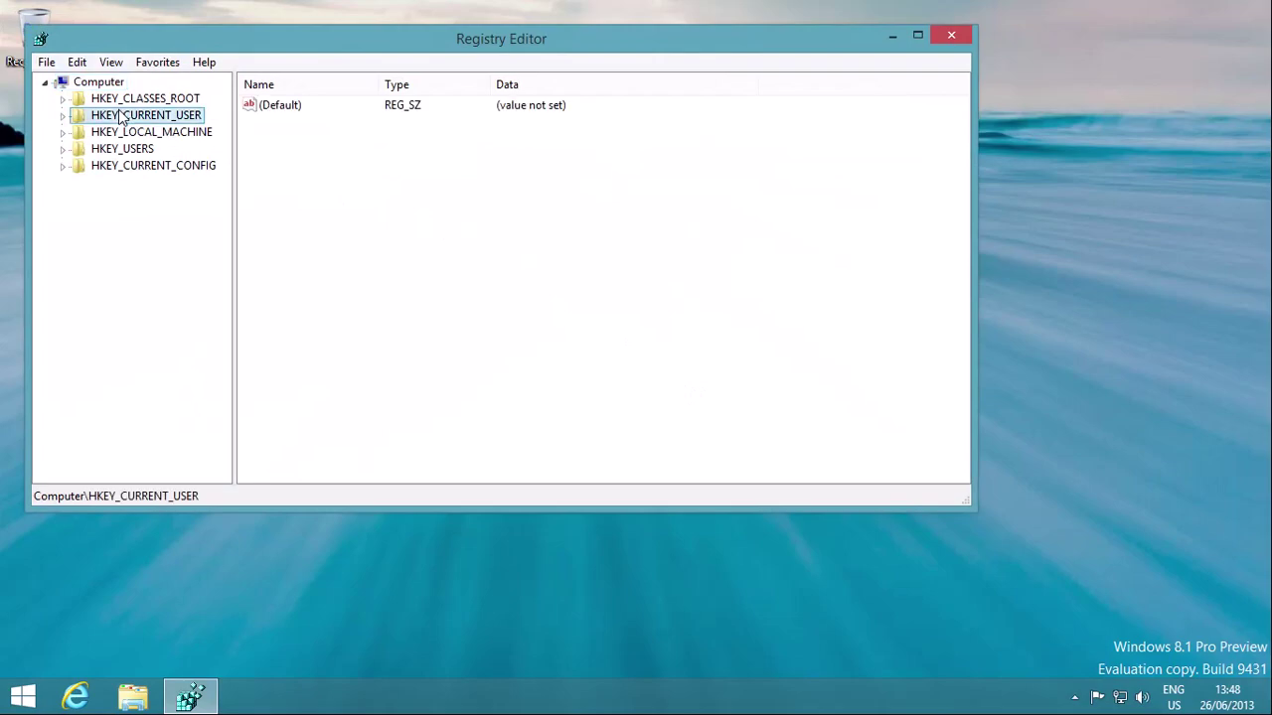
pyautogui.doubleClick(138, 268)
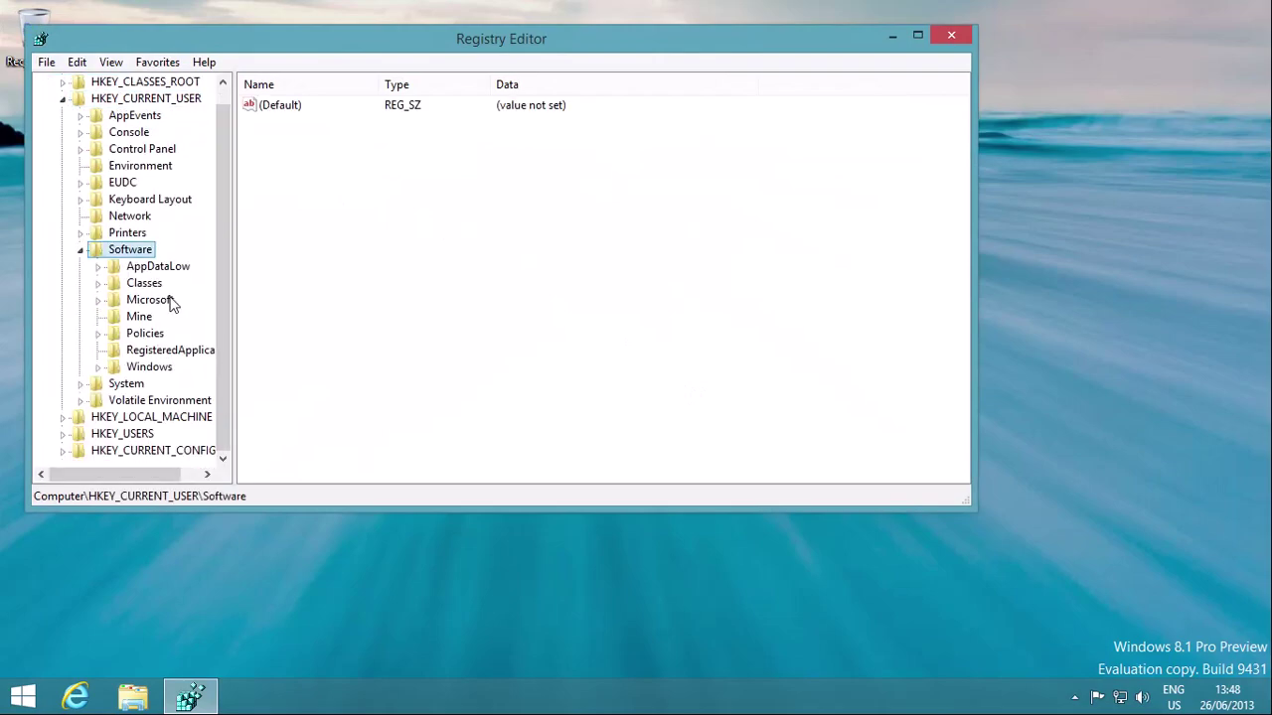
pyautogui.doubleClick(159, 299)
pyautogui.scroll(-7, 147, 454)
pyautogui.moveTo(102, 472); pyautogui.dragTo(140, 472)
pyautogui.doubleClick(99, 216)
pyautogui.doubleClick(130, 232)
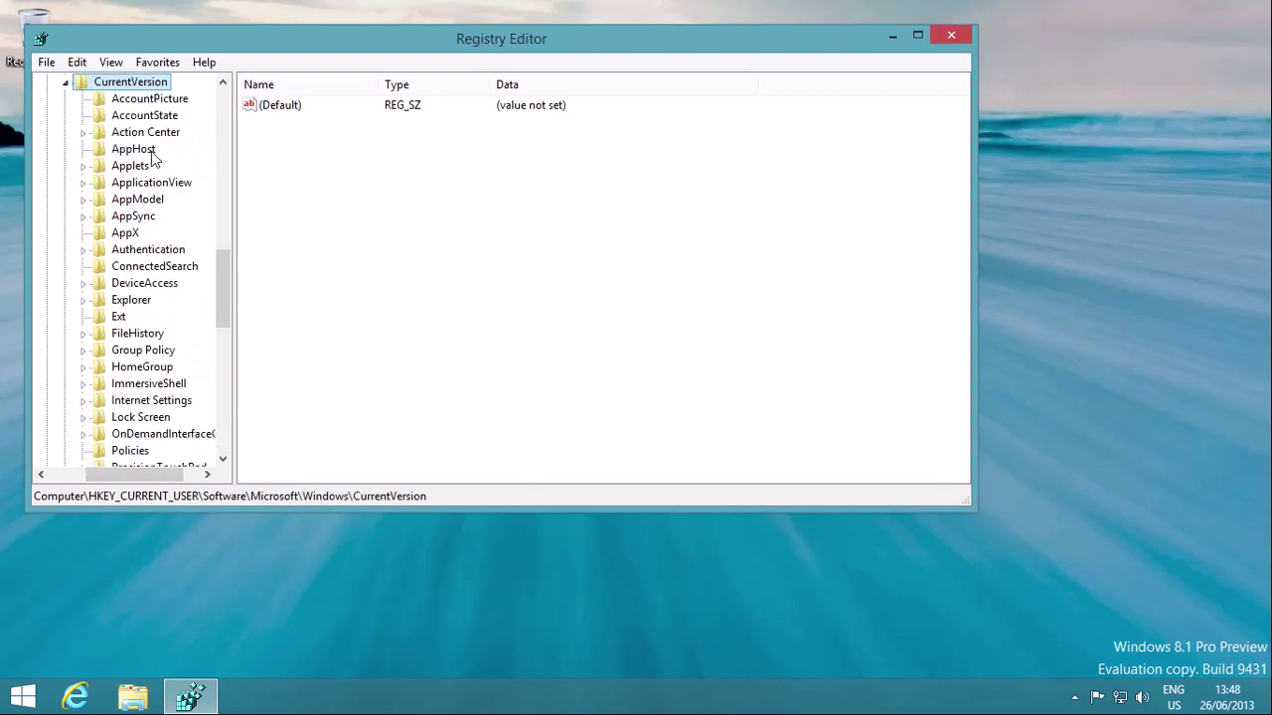
# Step: Create a new key named SkyDriveOptIn under CurrentVersion
pyautogui.rightClick(154, 82)
pyautogui.moveTo(228, 113)
pyautogui.click(361, 113)
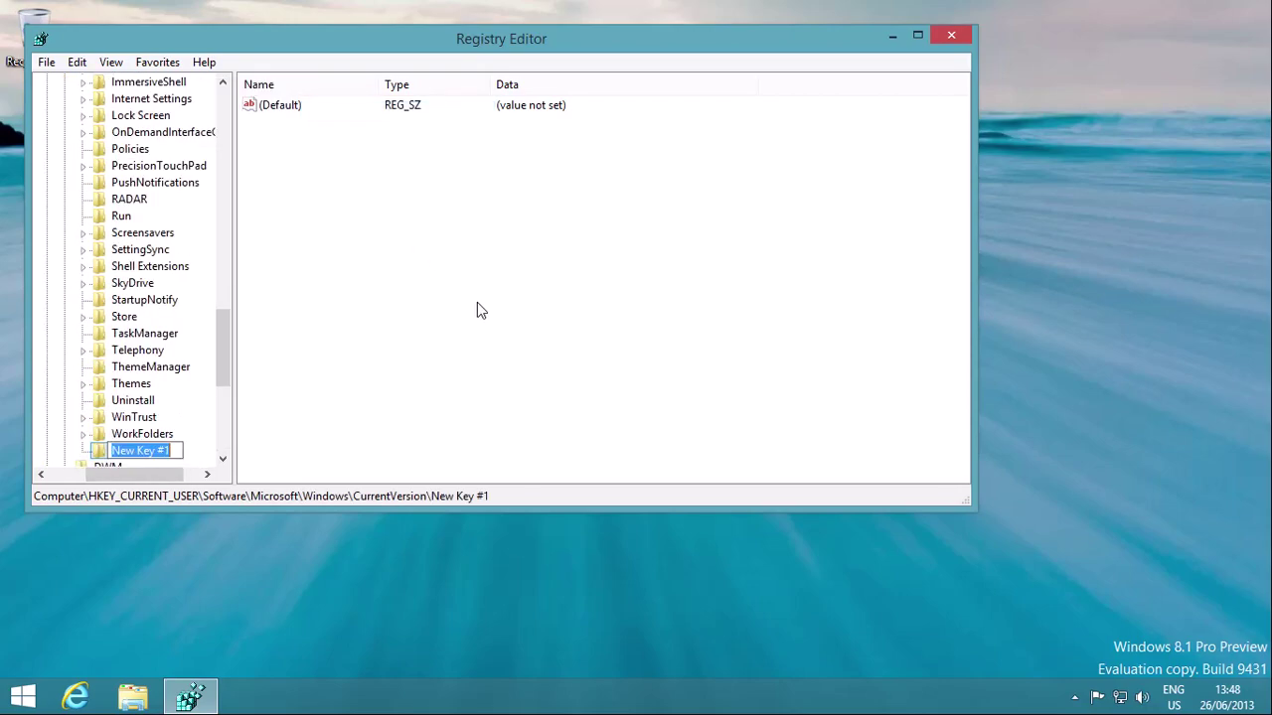
pyautogui.write('SkyDr')
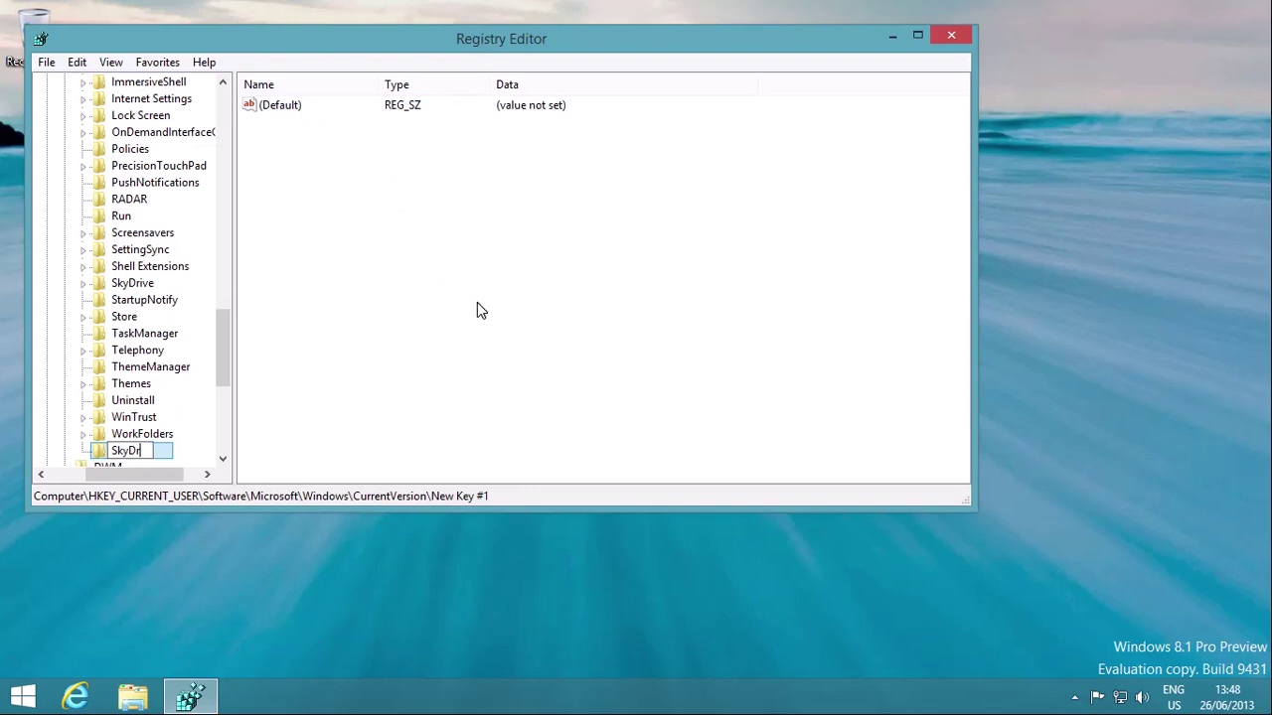
pyautogui.write('iveOptIn')
pyautogui.press('Return')
# Step: Add a DWORD (32-bit) value named Brand in SkyDriveOptIn with data 1
pyautogui.rightClick(492, 197)
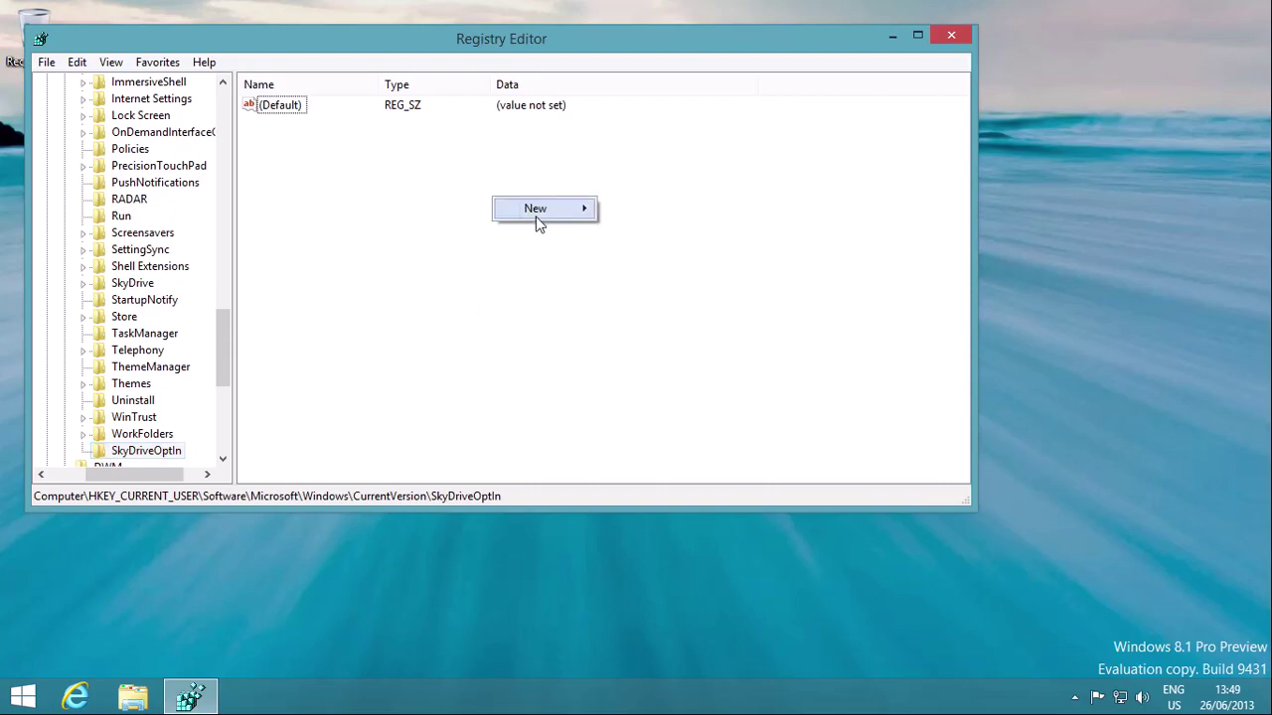
pyautogui.moveTo(545, 210)
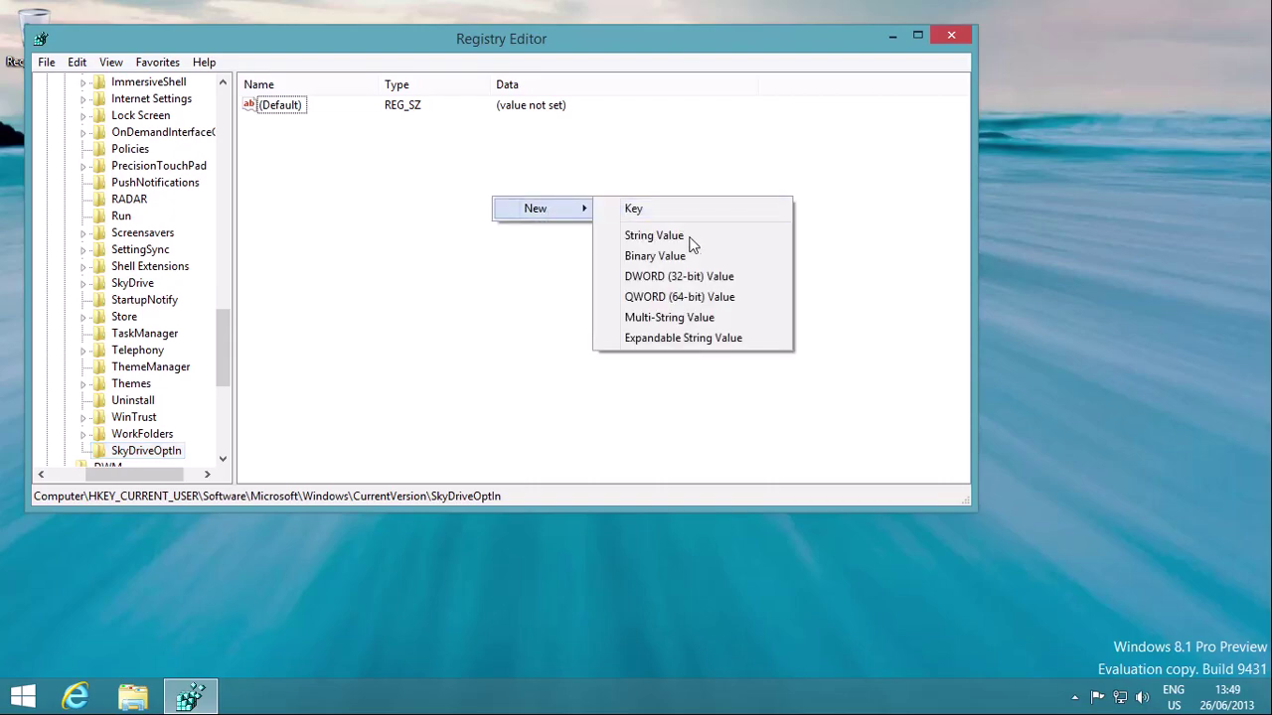
pyautogui.click(702, 276)
pyautogui.write('r')
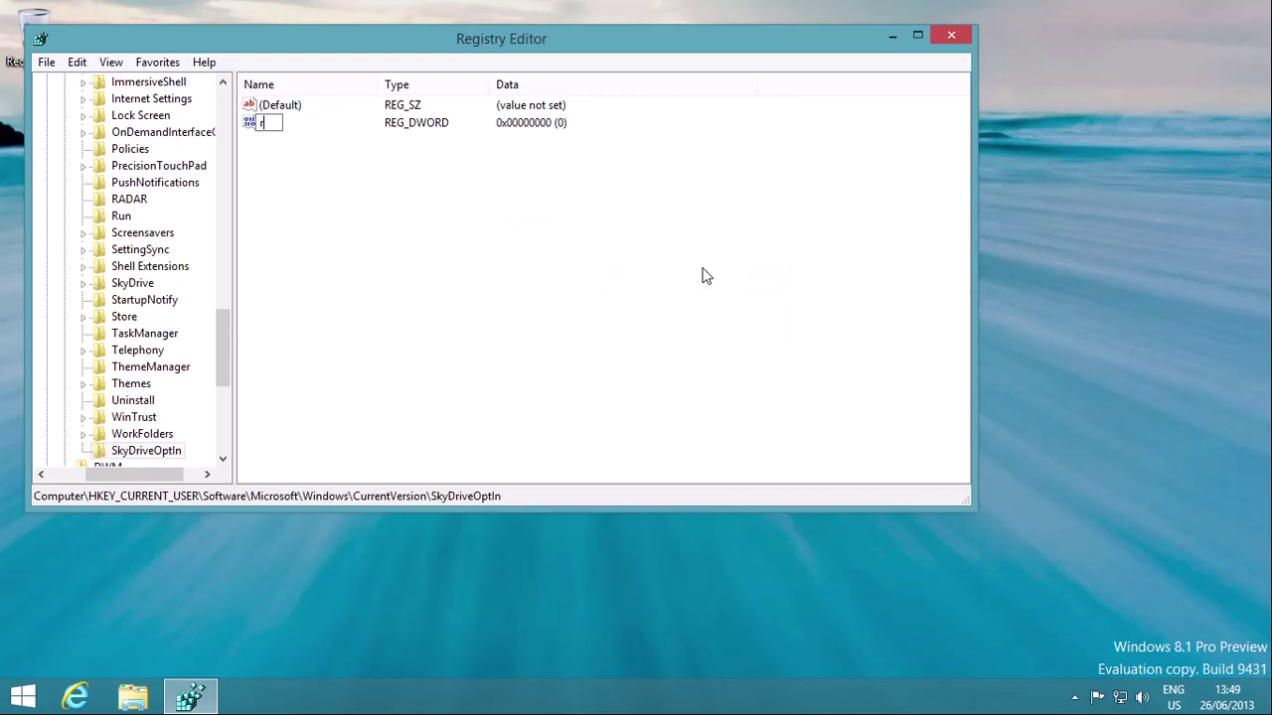
pyautogui.write('rand')
pyautogui.press('Return')
pyautogui.press('Return')
pyautogui.write('1')
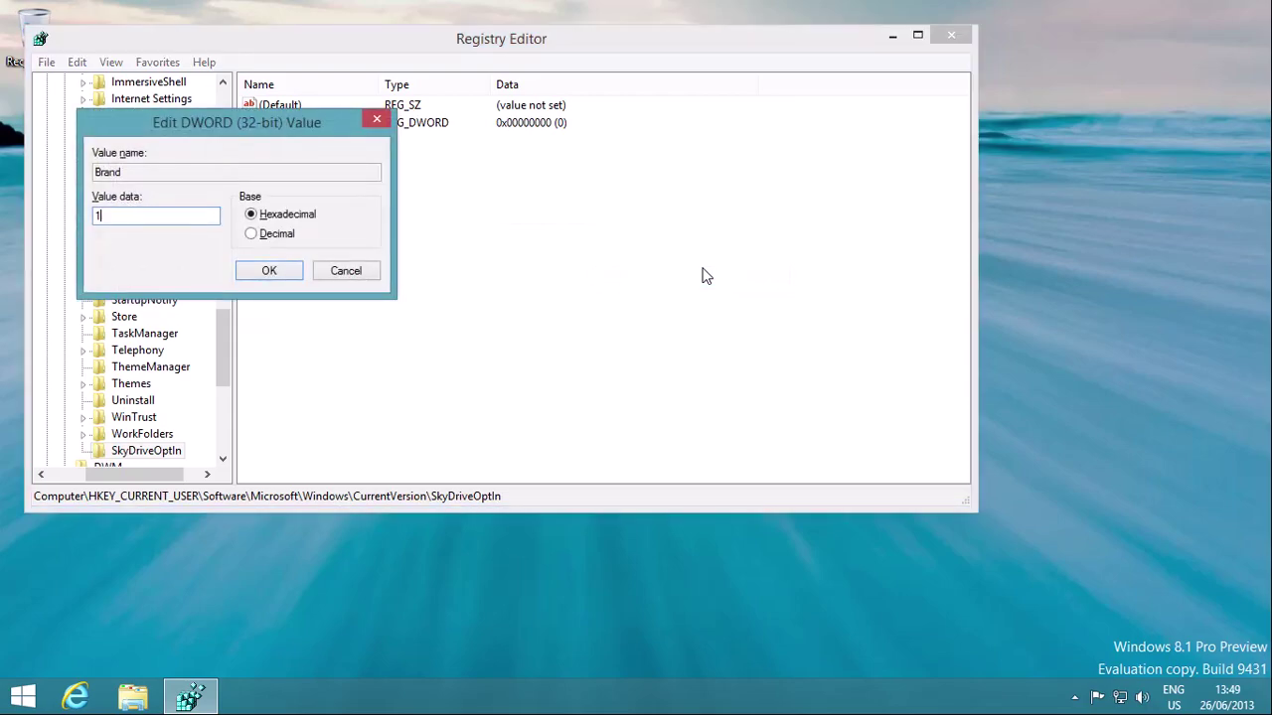
pyautogui.press('Return')
# Step: Launch the SkyDrive app from Start and dismiss the Microsoft account sign-in prompt
pyautogui.click(6, 702)
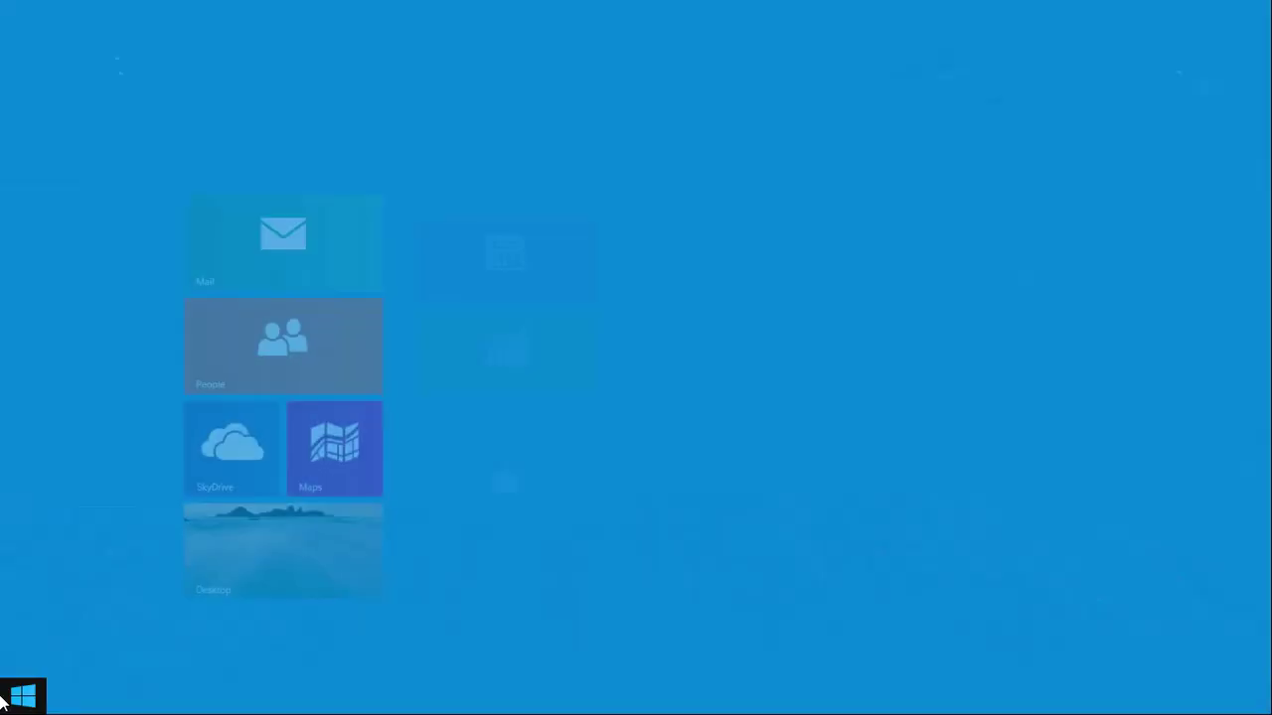
pyautogui.click(131, 500)
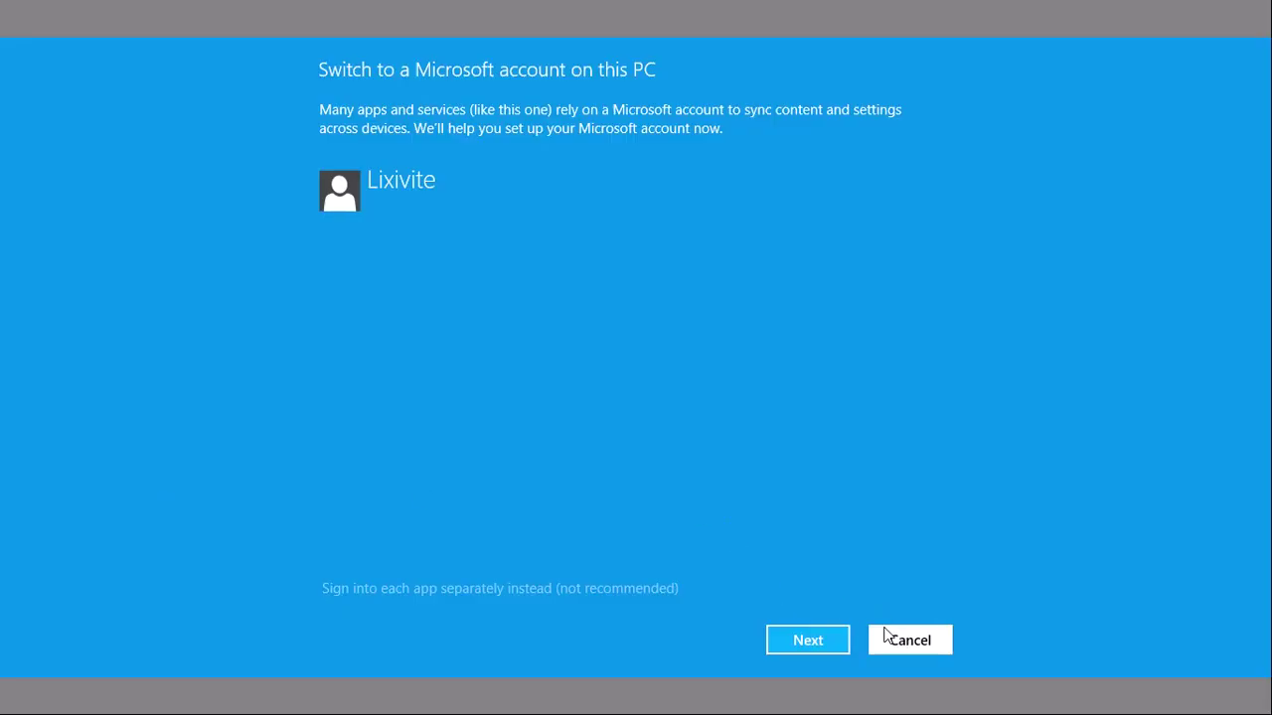
pyautogui.click(883, 638)
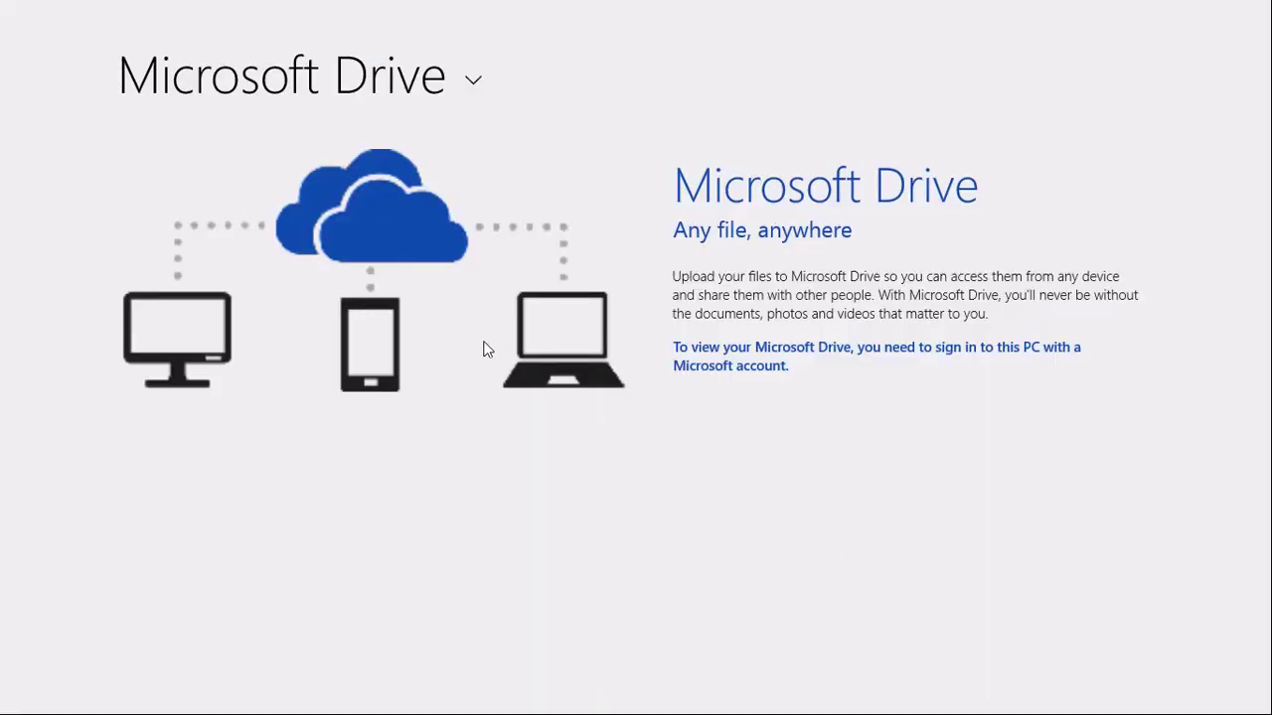
pyautogui.hotkey('alt', 'Tab')
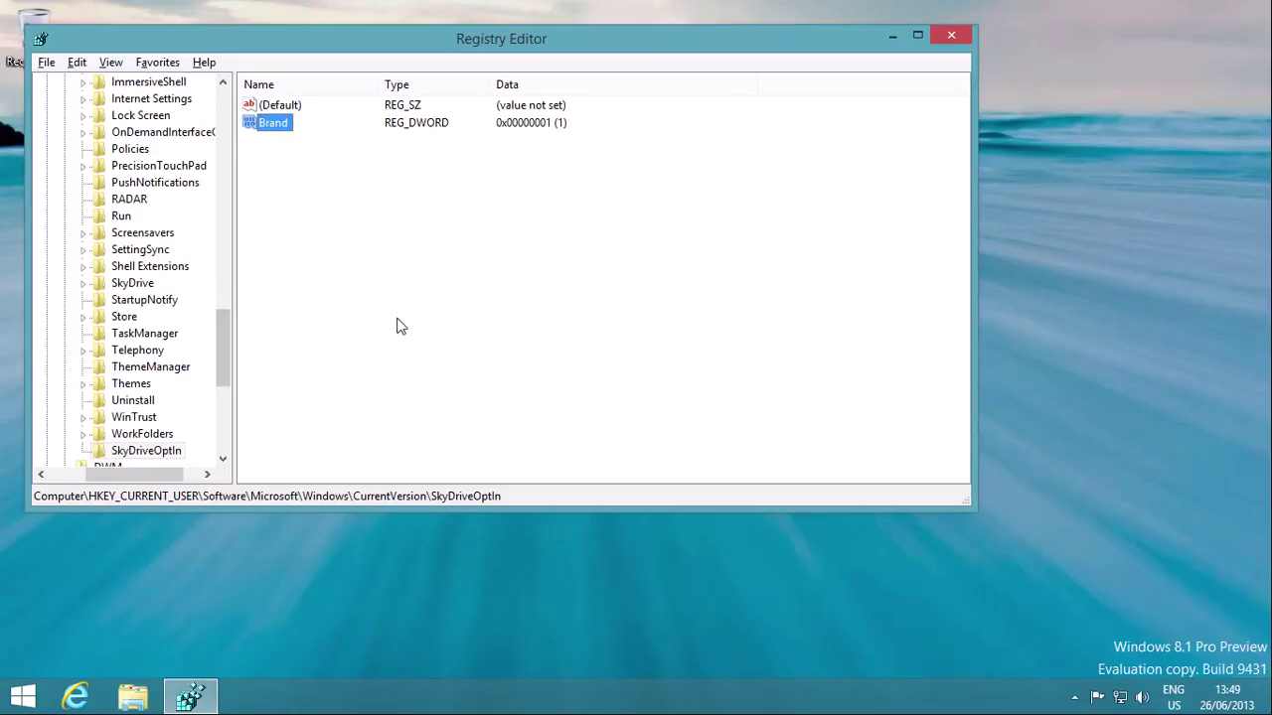
pyautogui.hotkey('alt', 'Tab')
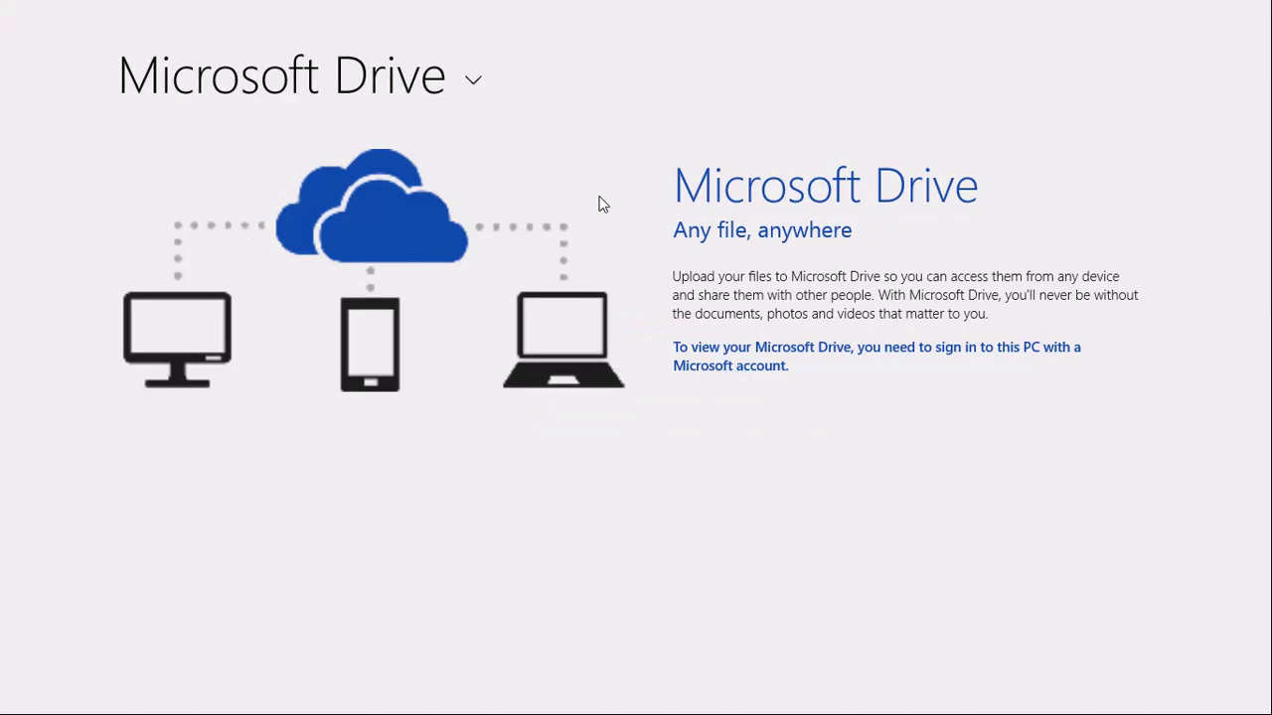
# Step: Check the storage locations list in the rebranded Microsoft Drive app, then close it
pyautogui.click(404, 91)
pyautogui.click(653, 99)
pyautogui.hotkey('alt', 'F4')
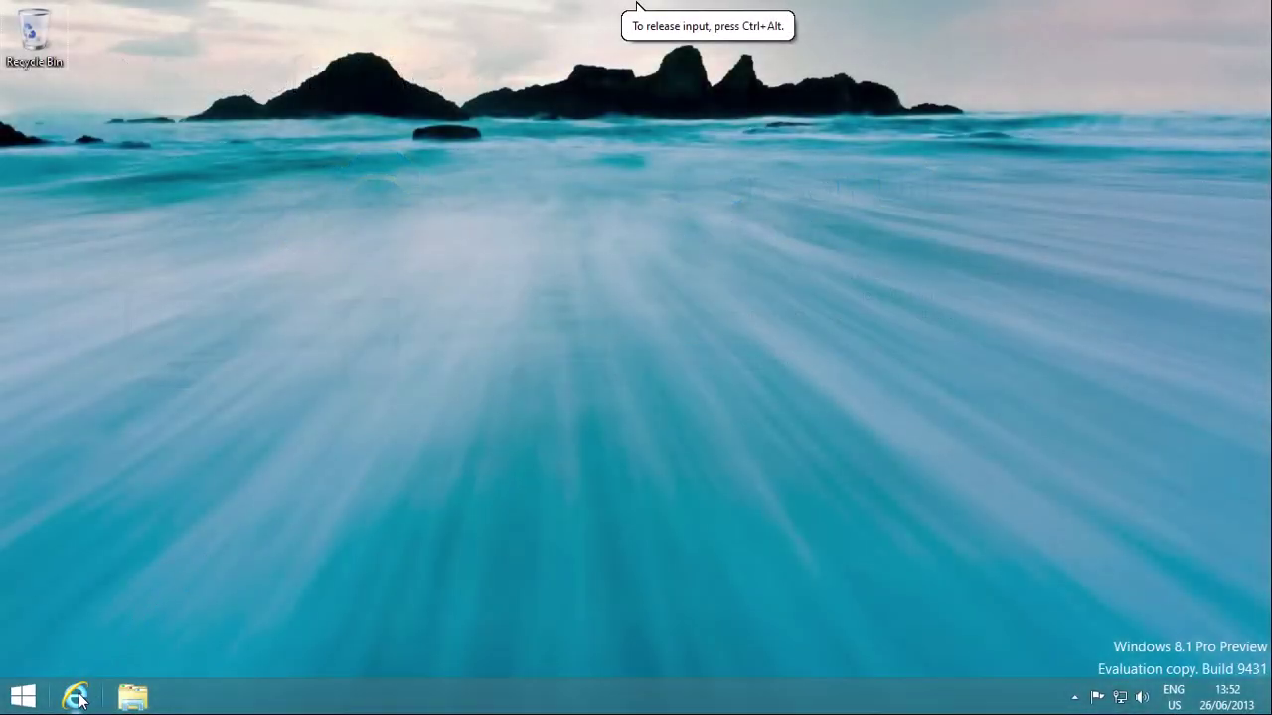
pyautogui.click(77, 699)
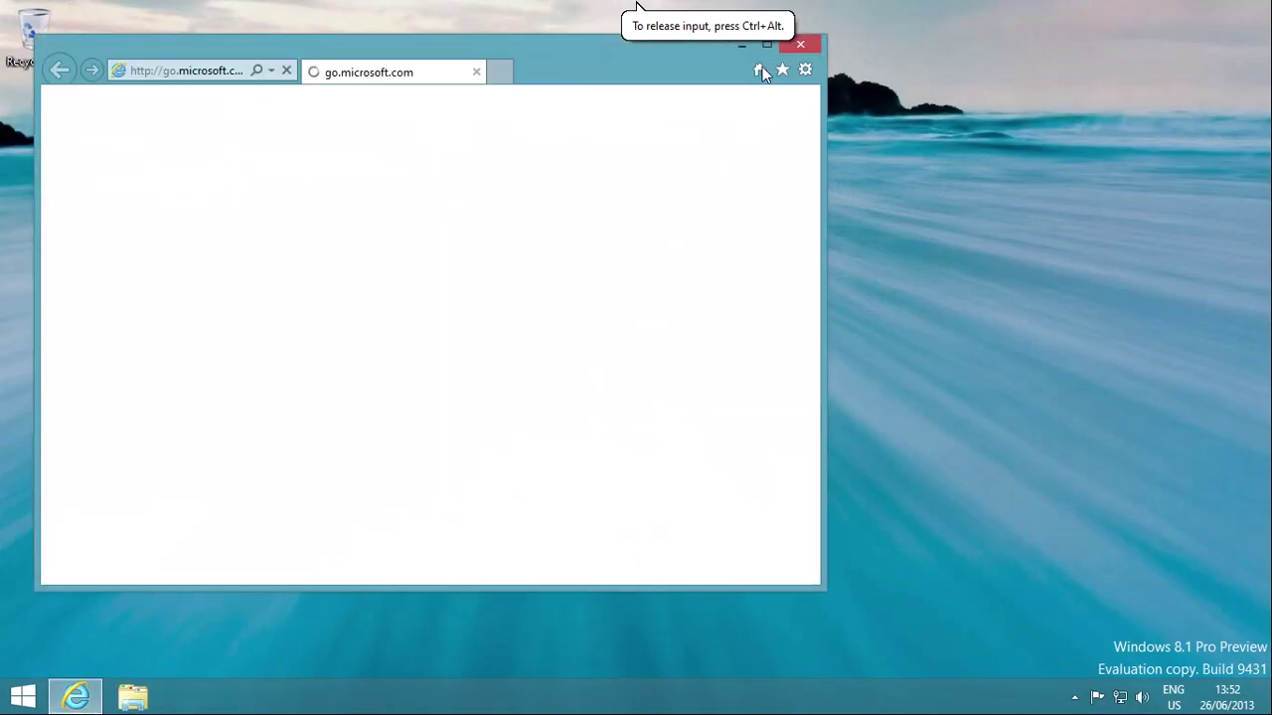
# Step: Maximize Internet Explorer and open the F12 DOM Explorer, allowing it to run
pyautogui.click(765, 43)
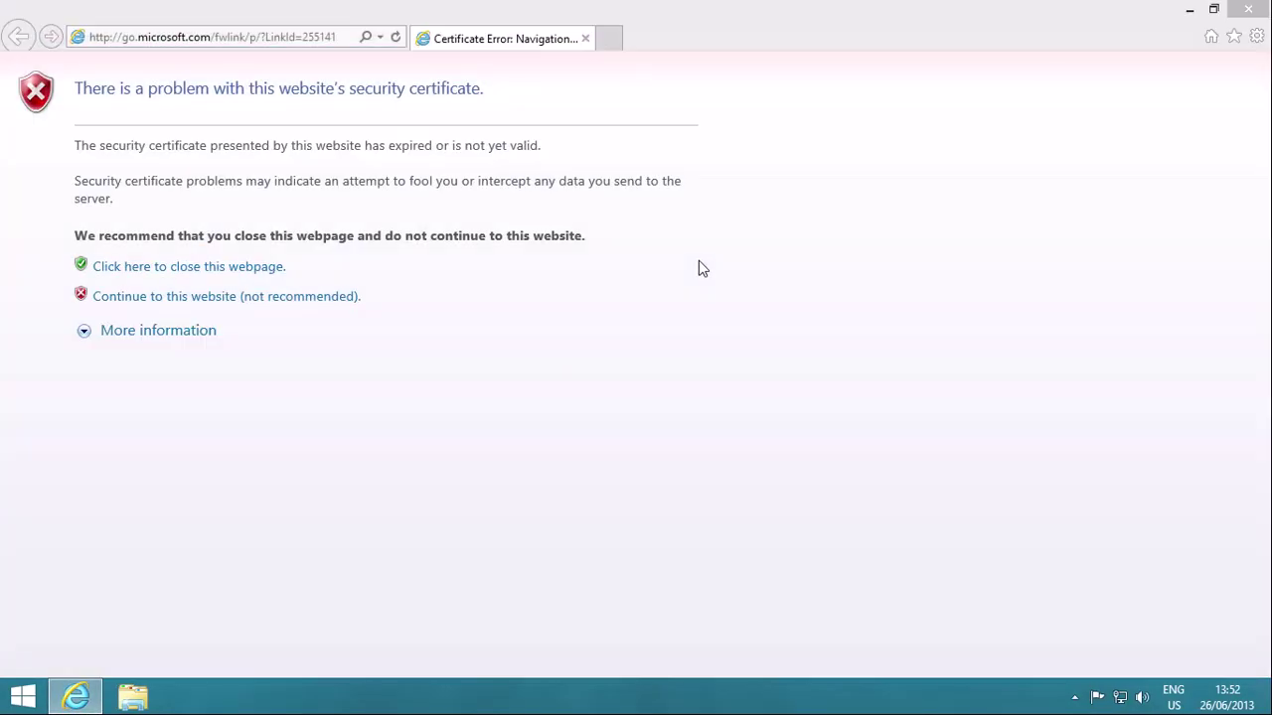
pyautogui.press('F12')
pyautogui.click(733, 440)
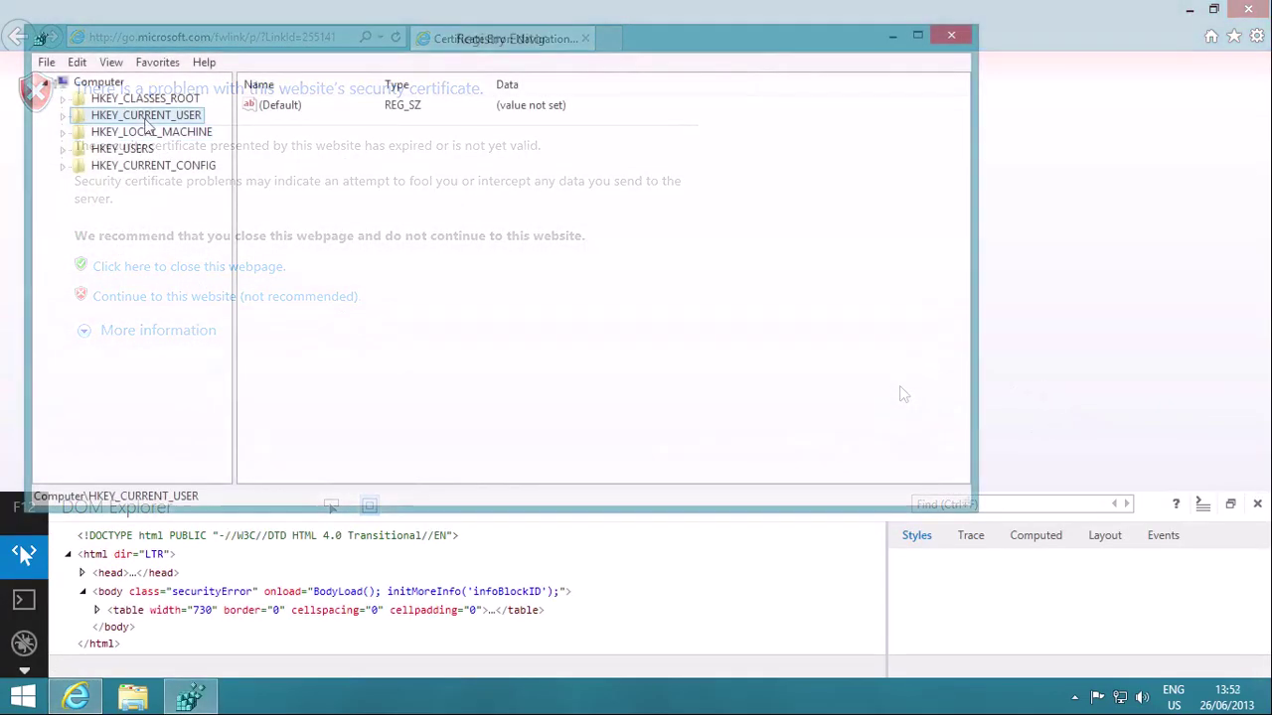
pyautogui.click(63, 115)
# Step: Expand HKCU\Software\Microsoft\Internet Explorer and select its Main key to list the values
pyautogui.click(125, 266)
pyautogui.doubleClick(120, 268)
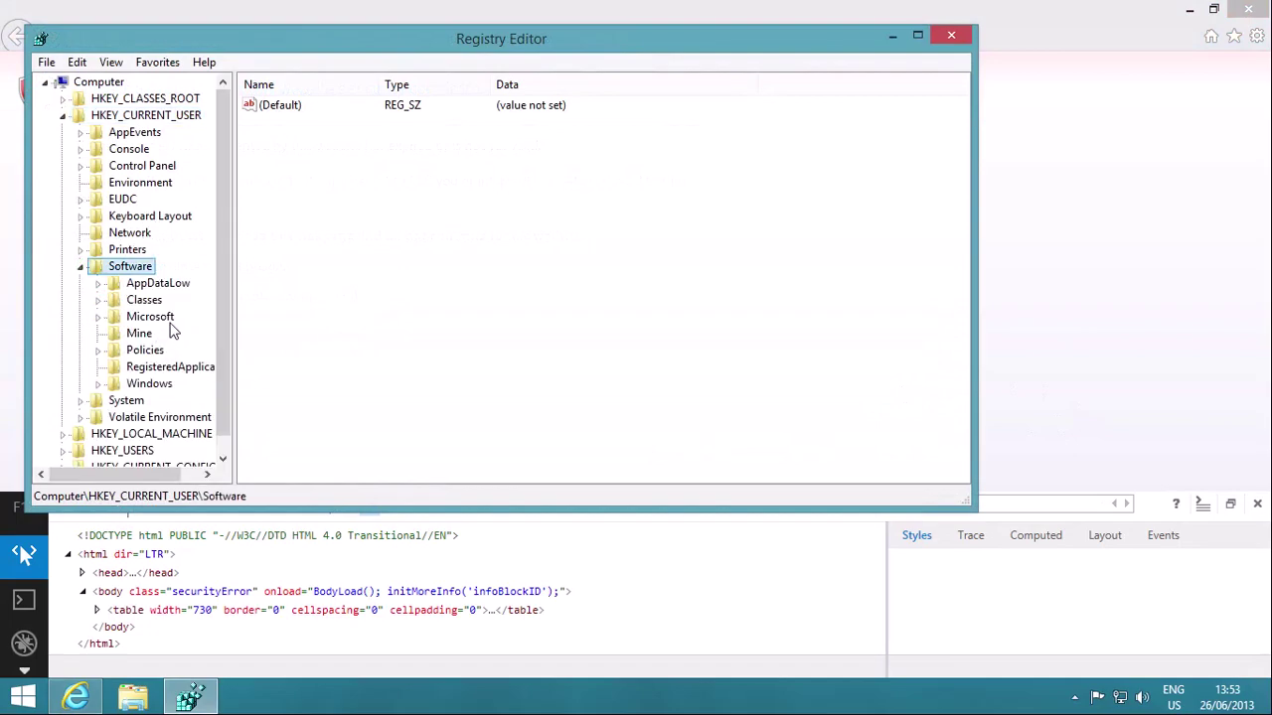
pyautogui.doubleClick(164, 318)
pyautogui.scroll(-6, 185, 316)
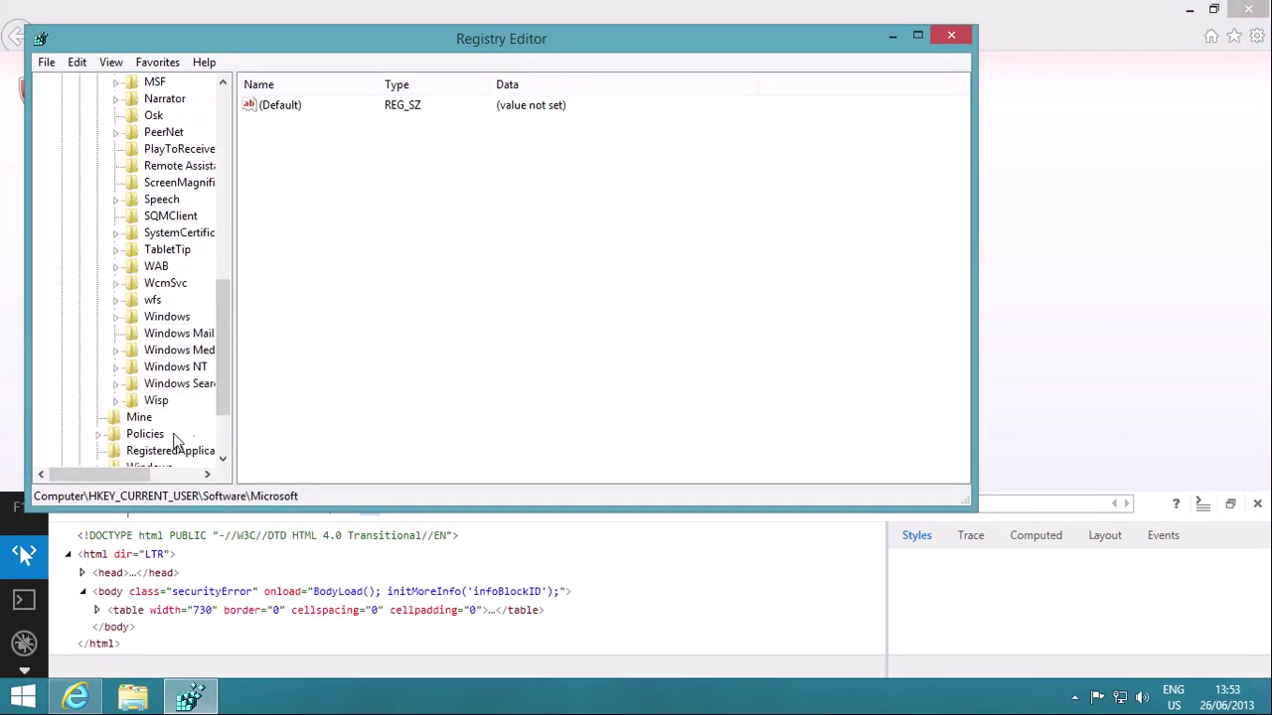
pyautogui.moveTo(69, 475); pyautogui.dragTo(97, 474)
pyautogui.scroll(4, 165, 401)
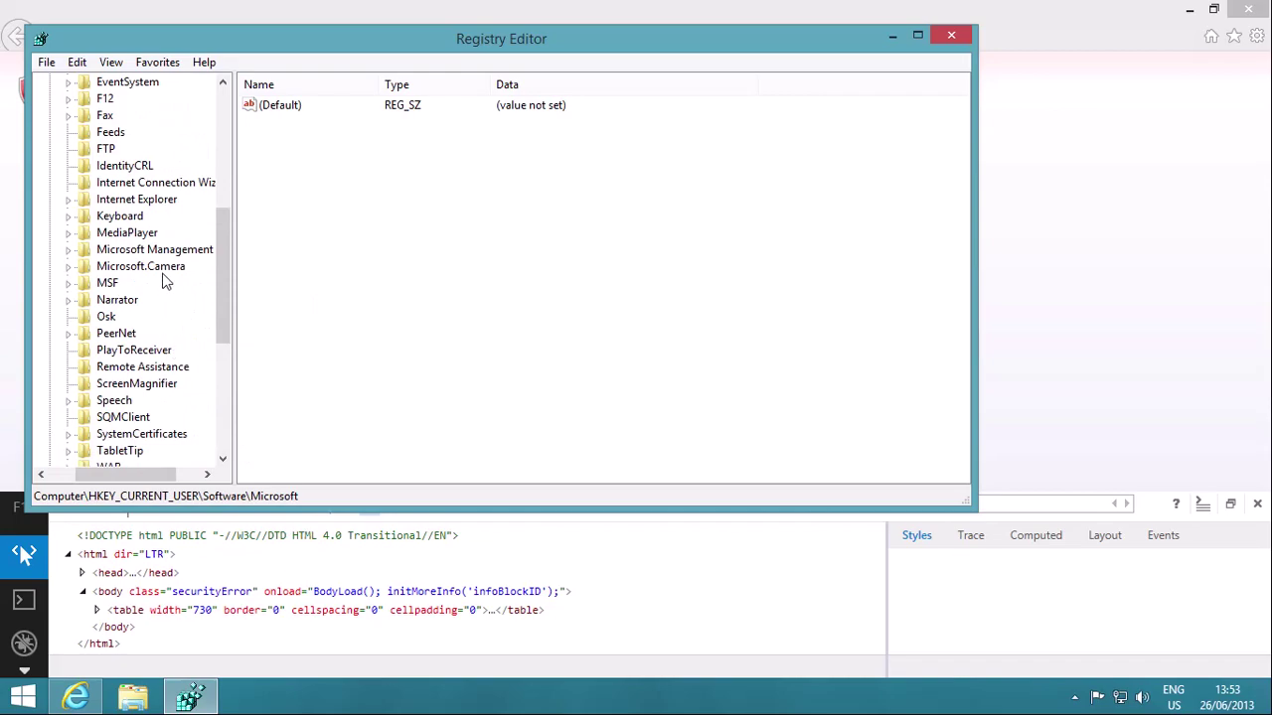
pyautogui.click(130, 200)
pyautogui.doubleClick(130, 199)
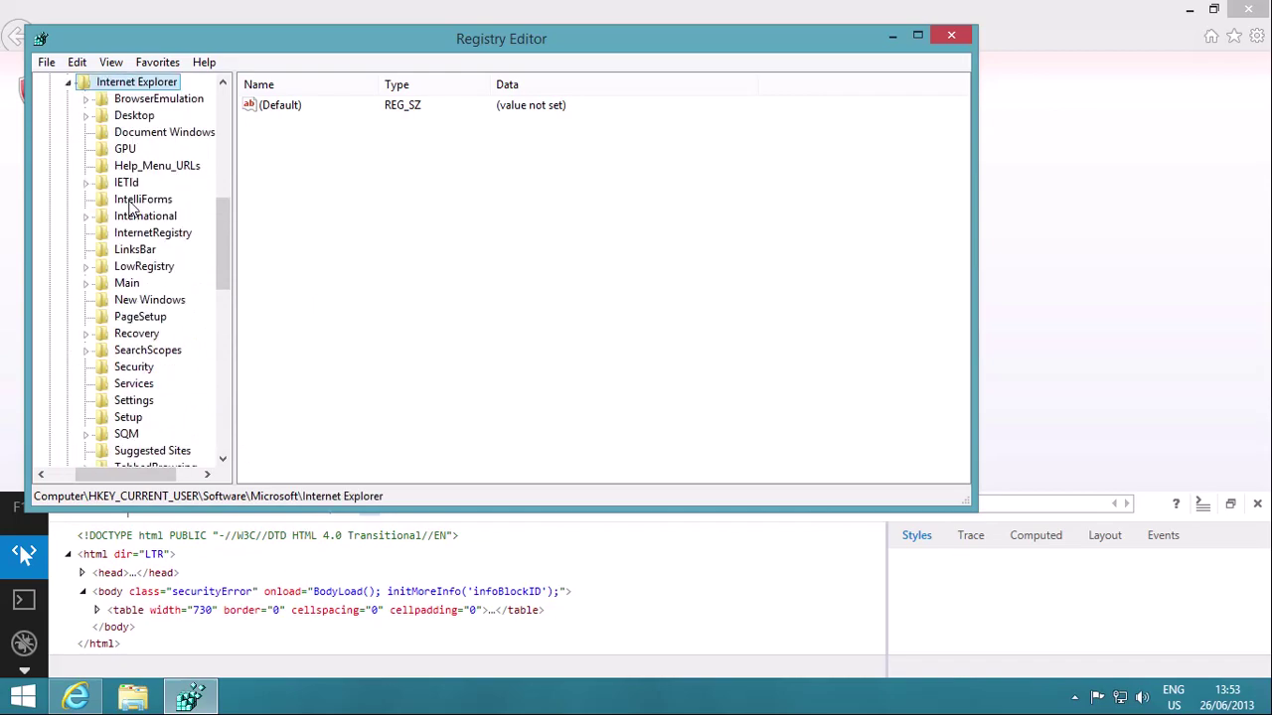
pyautogui.doubleClick(120, 286)
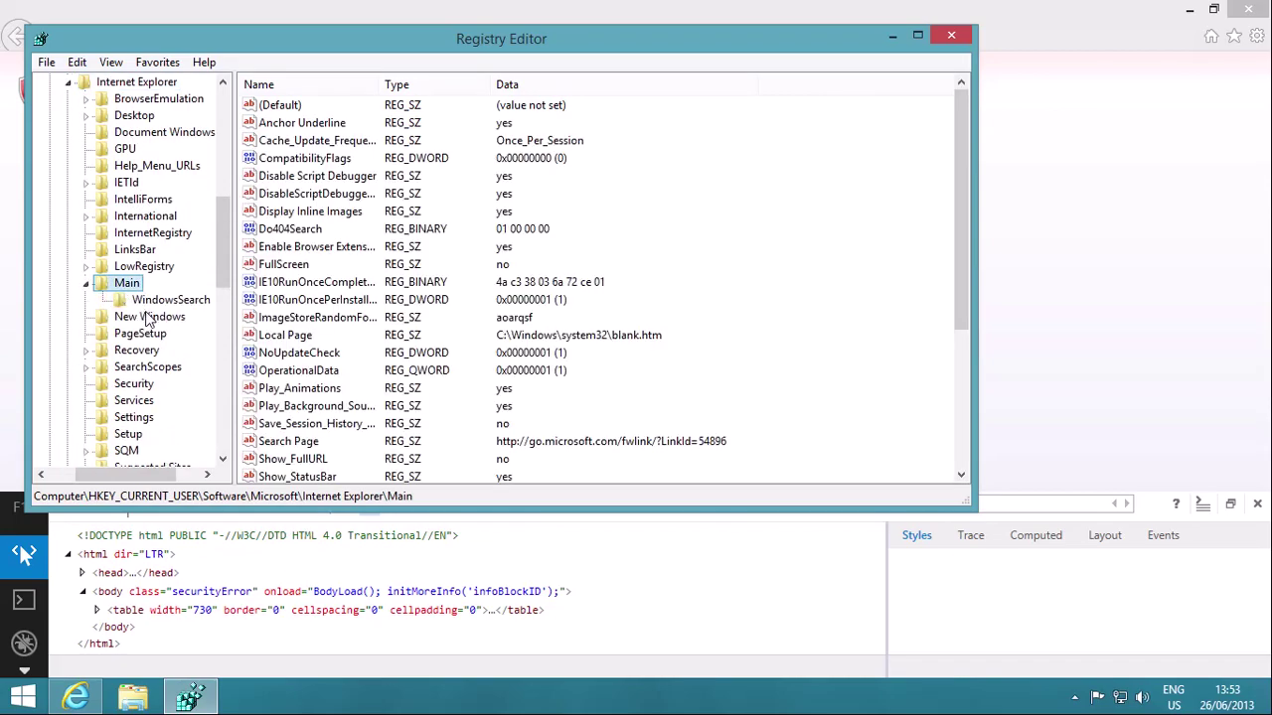
# Step: Add a DWORD (32-bit) value named EnableLegacyF12 with data 1 to the Main key
pyautogui.rightClick(459, 204)
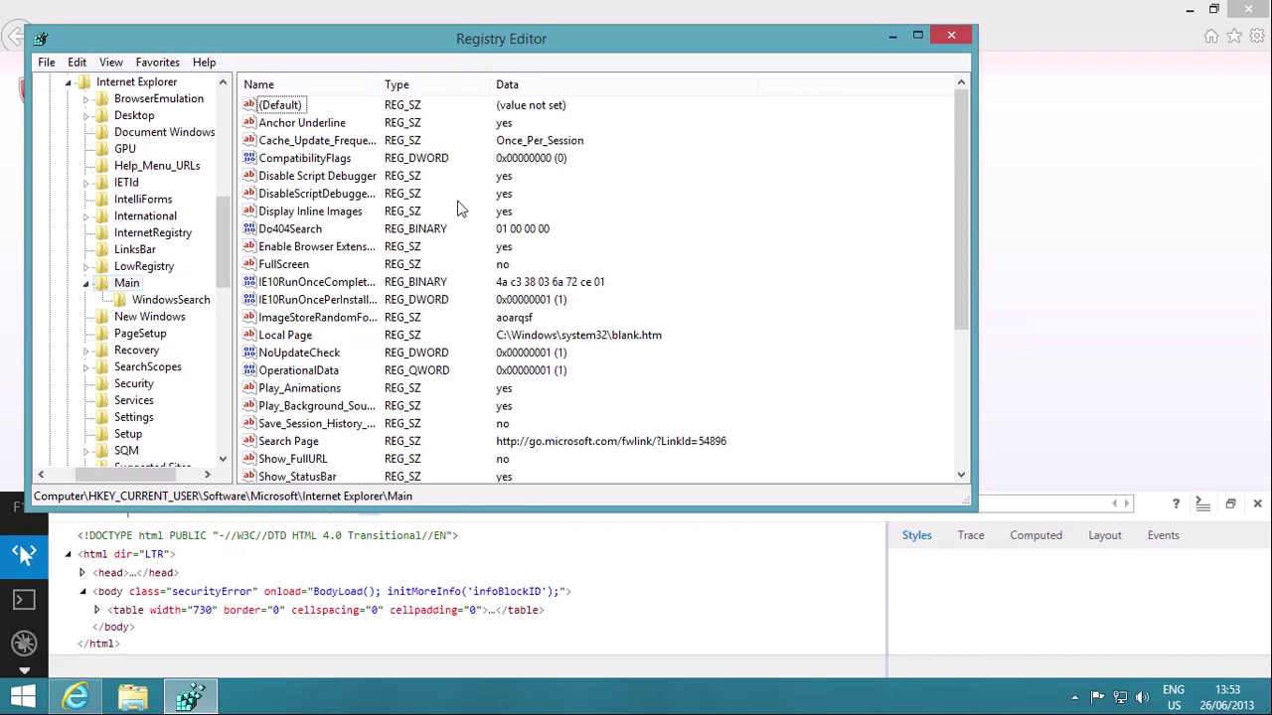
pyautogui.moveTo(501, 213)
pyautogui.click(644, 285)
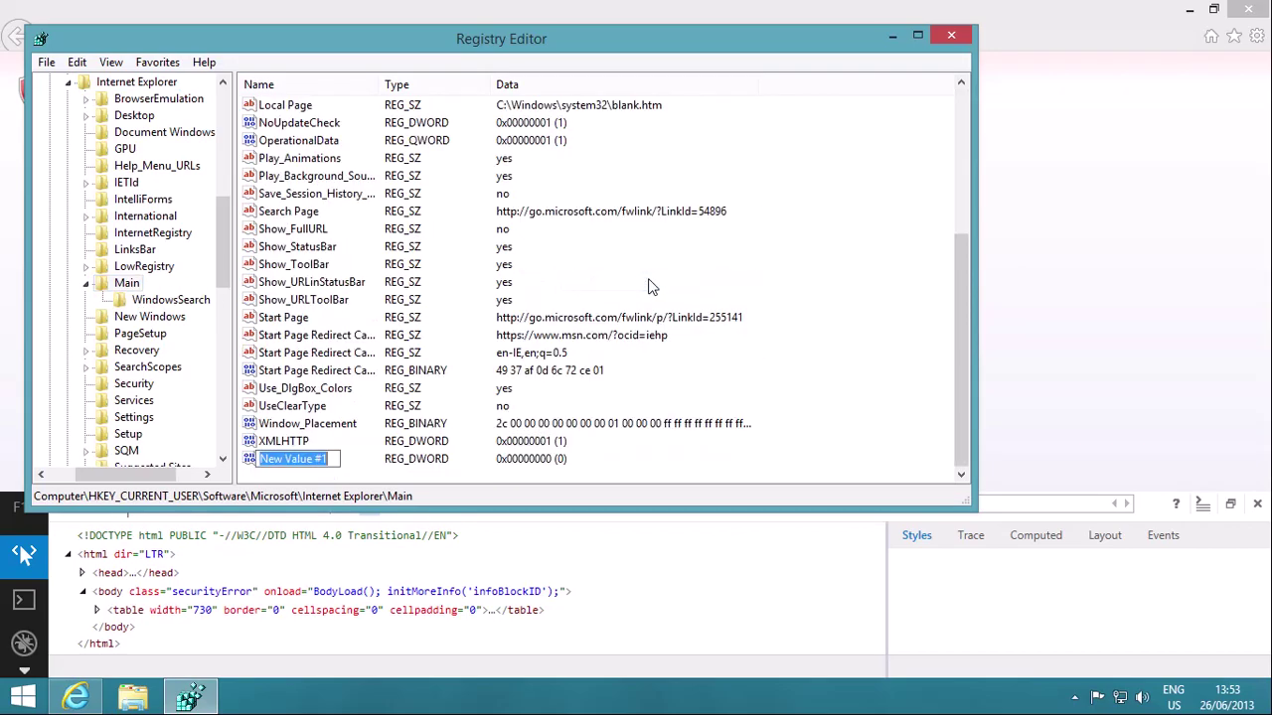
pyautogui.write('EnableLeg')
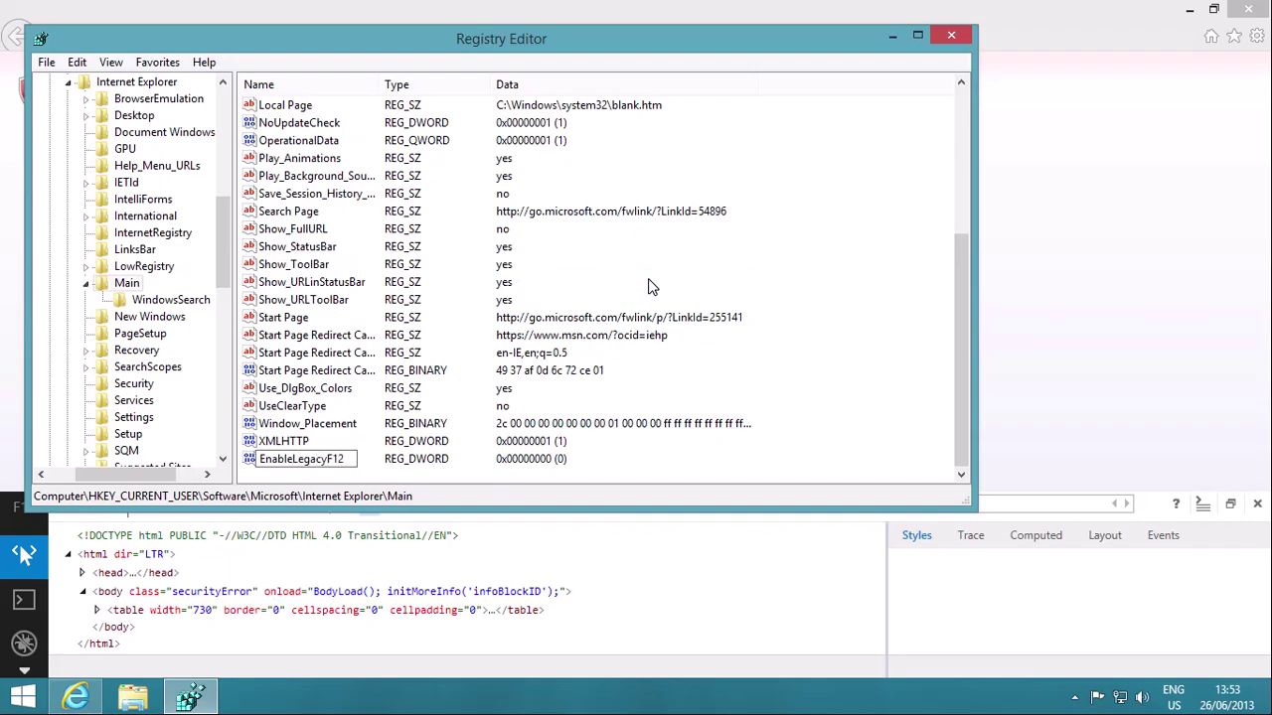
pyautogui.write('acyF12')
pyautogui.press('Return')
pyautogui.press('Return')
pyautogui.write('1')
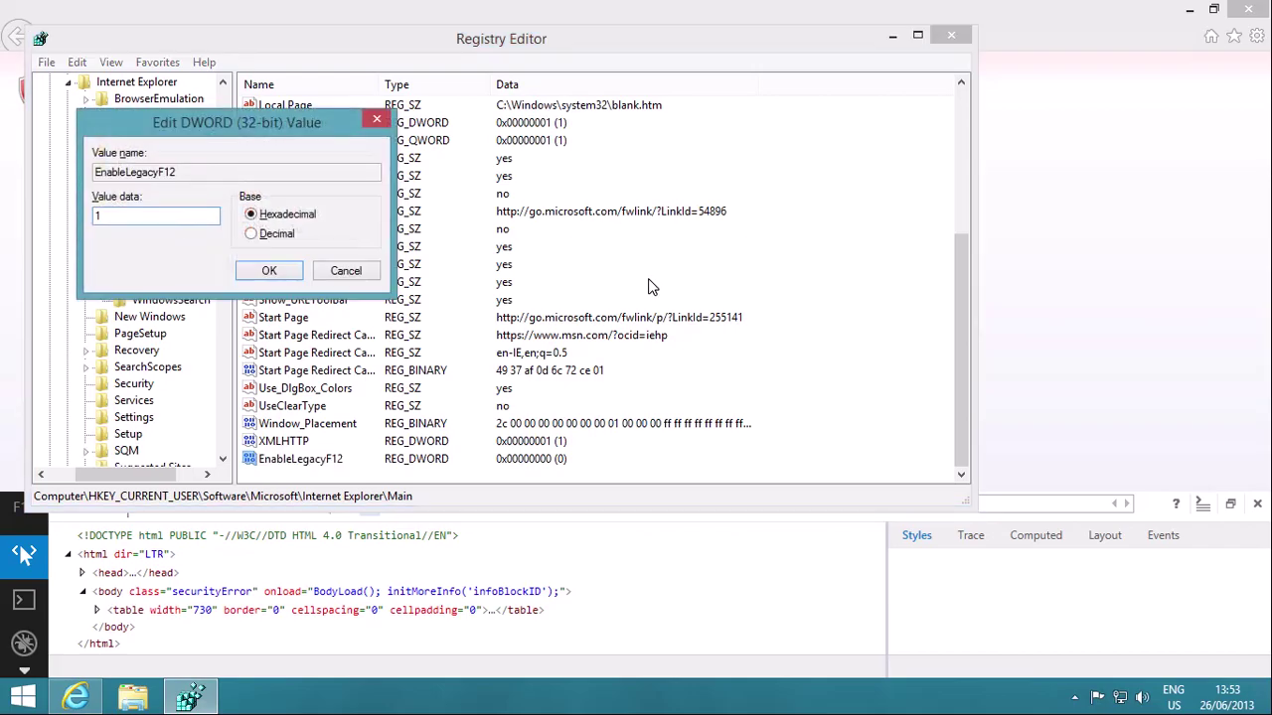
pyautogui.press('Return')
# Step: Add a second DWORD named FlipF12Shortcut with data 1 to the Main key
pyautogui.rightClick(650, 283)
pyautogui.moveTo(696, 291)
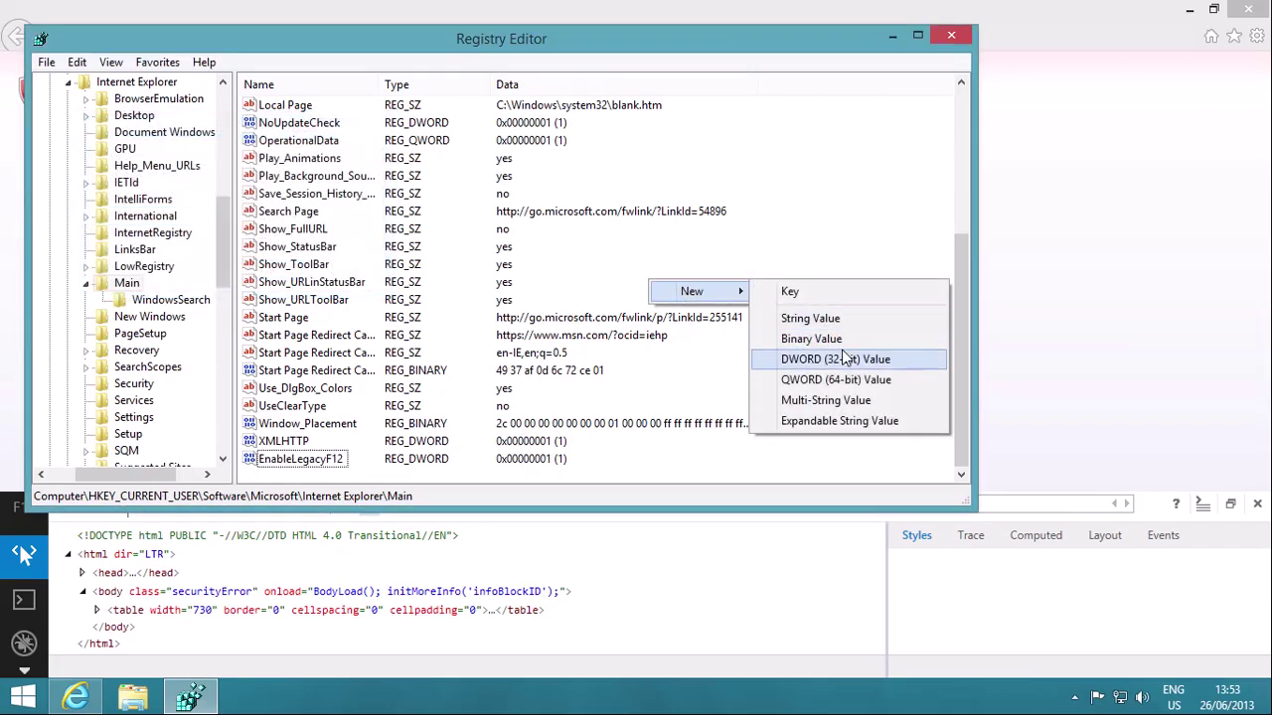
pyautogui.click(842, 357)
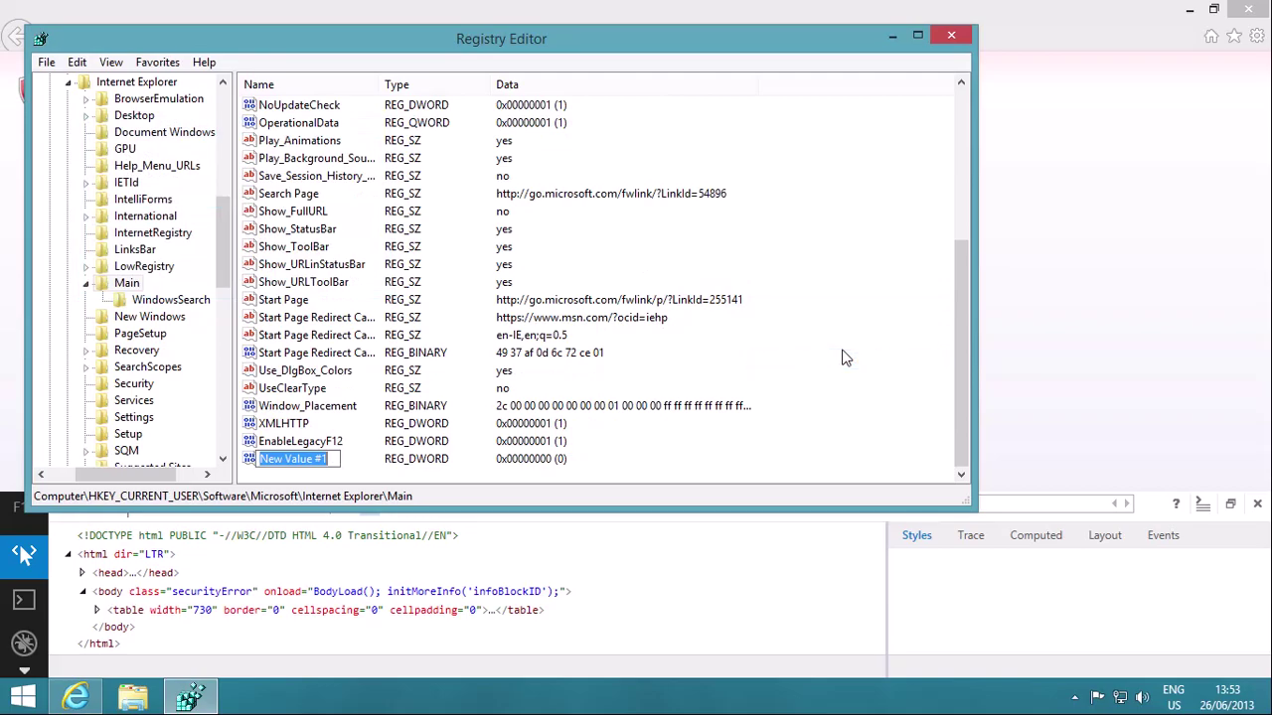
pyautogui.write('FlipF')
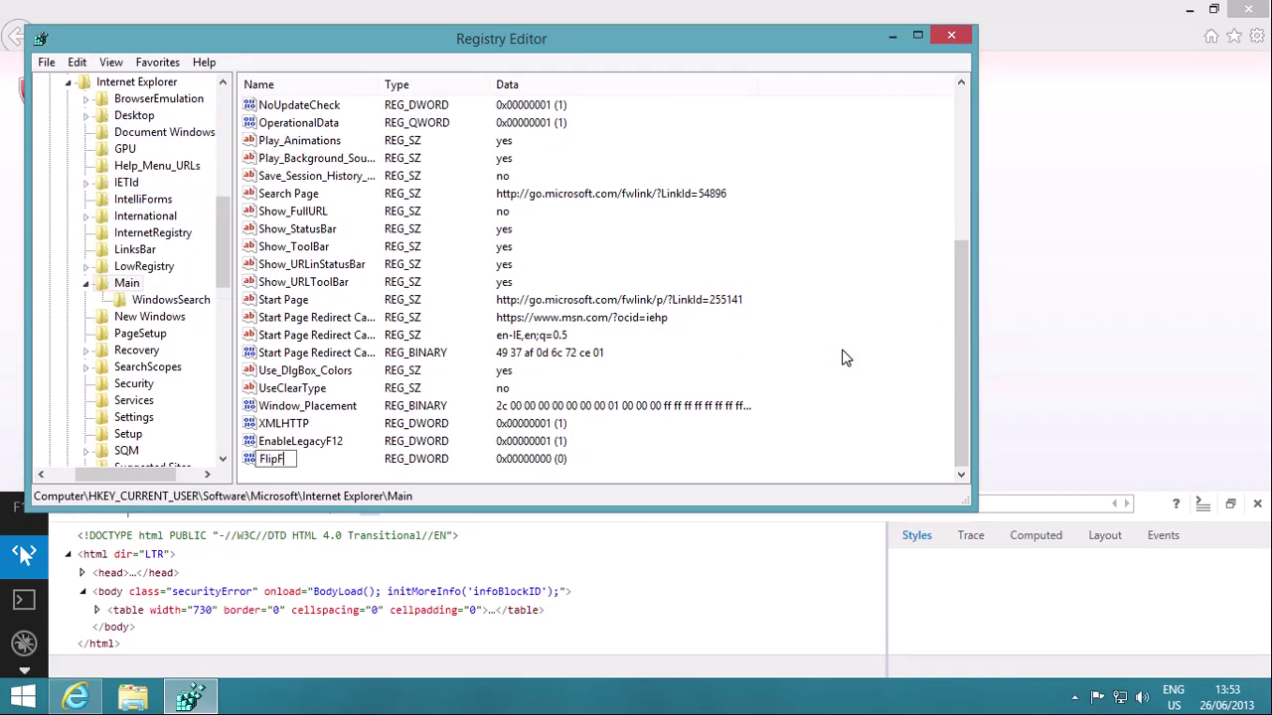
pyautogui.write('12Shortcut')
pyautogui.press('Return')
pyautogui.press('Return')
pyautogui.write('1')
pyautogui.press('Return')
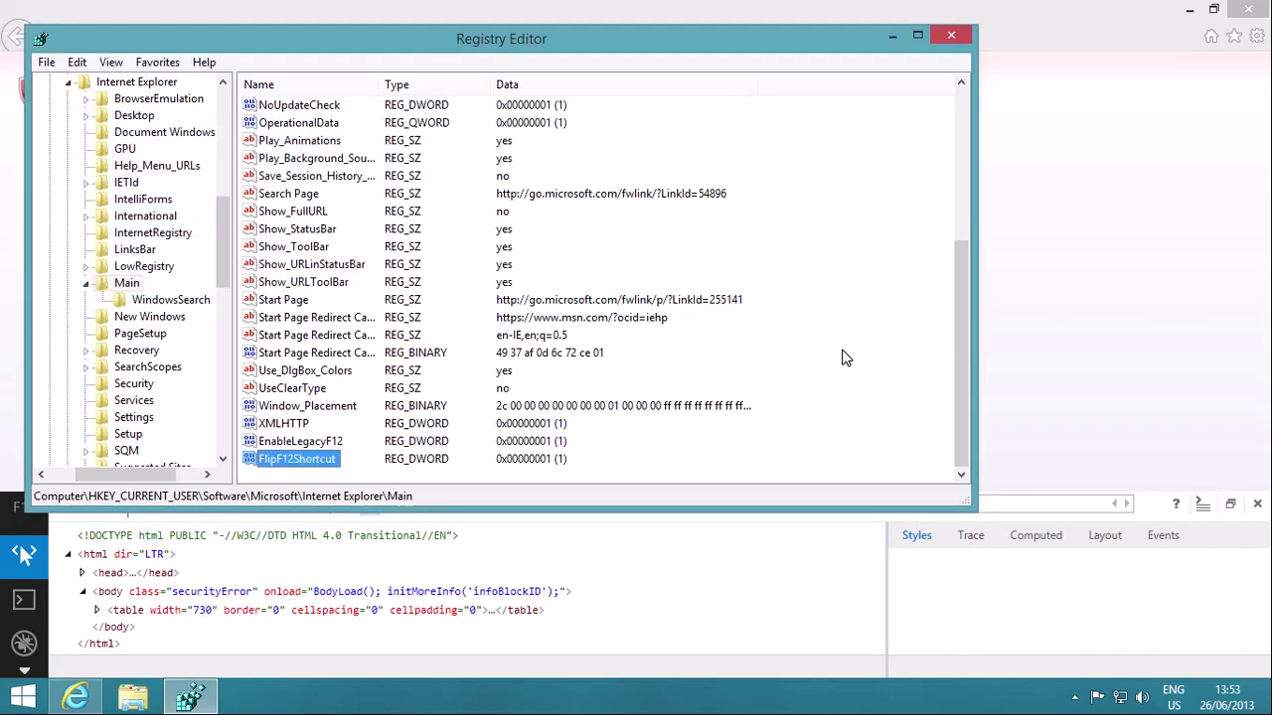
pyautogui.click(842, 357)
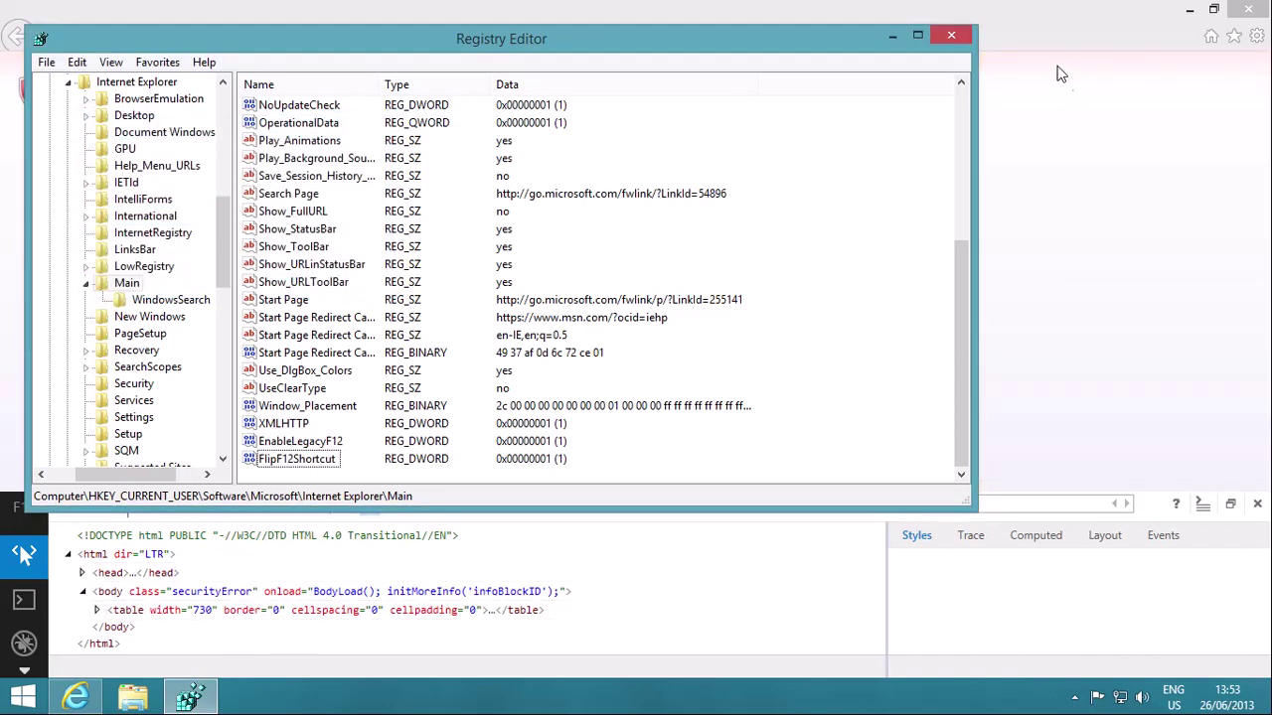
# Step: Open a new Internet Explorer window with the legacy F12 tools, snapped beside the other window
pyautogui.rightClick(85, 704)
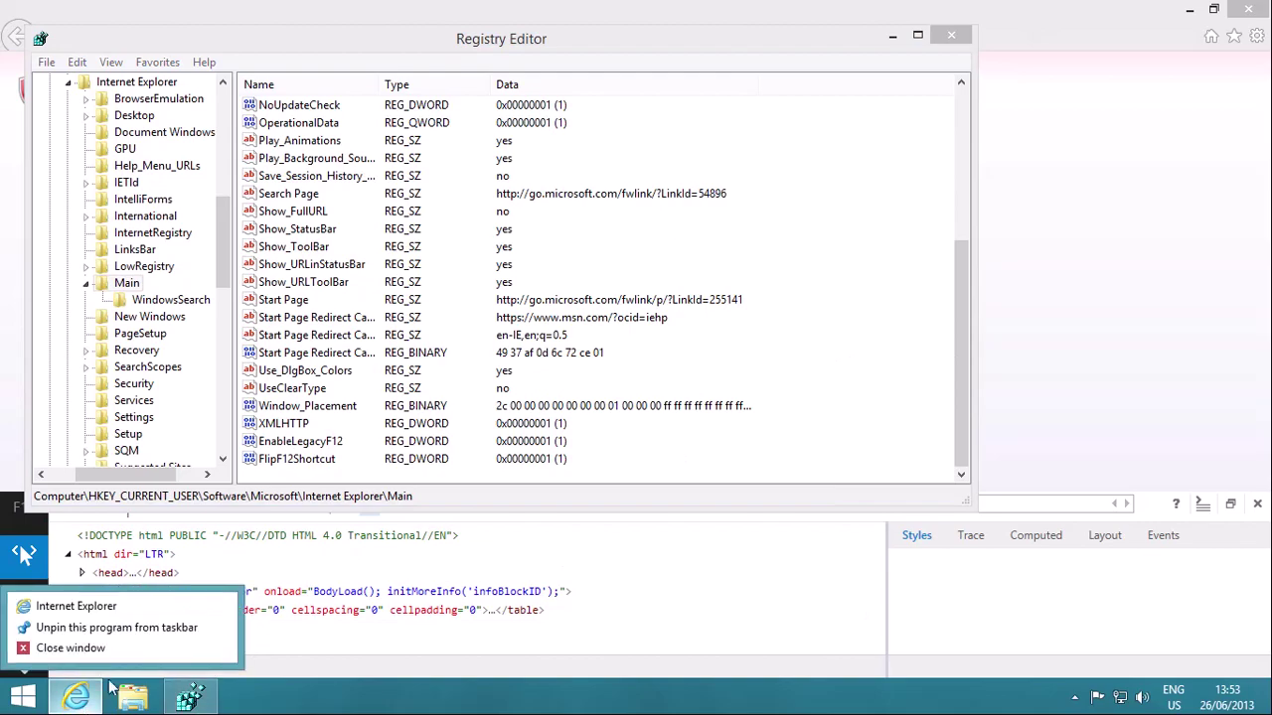
pyautogui.click(188, 608)
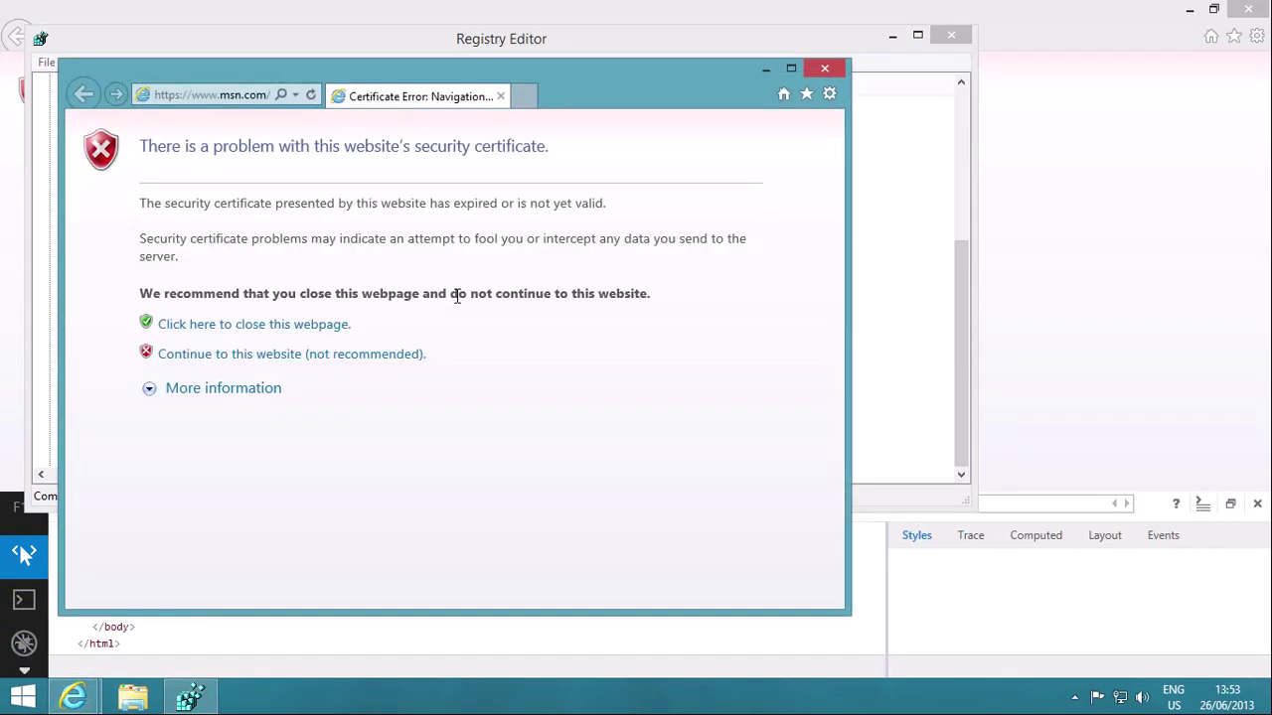
pyautogui.press('F12')
pyautogui.press('super+Right')
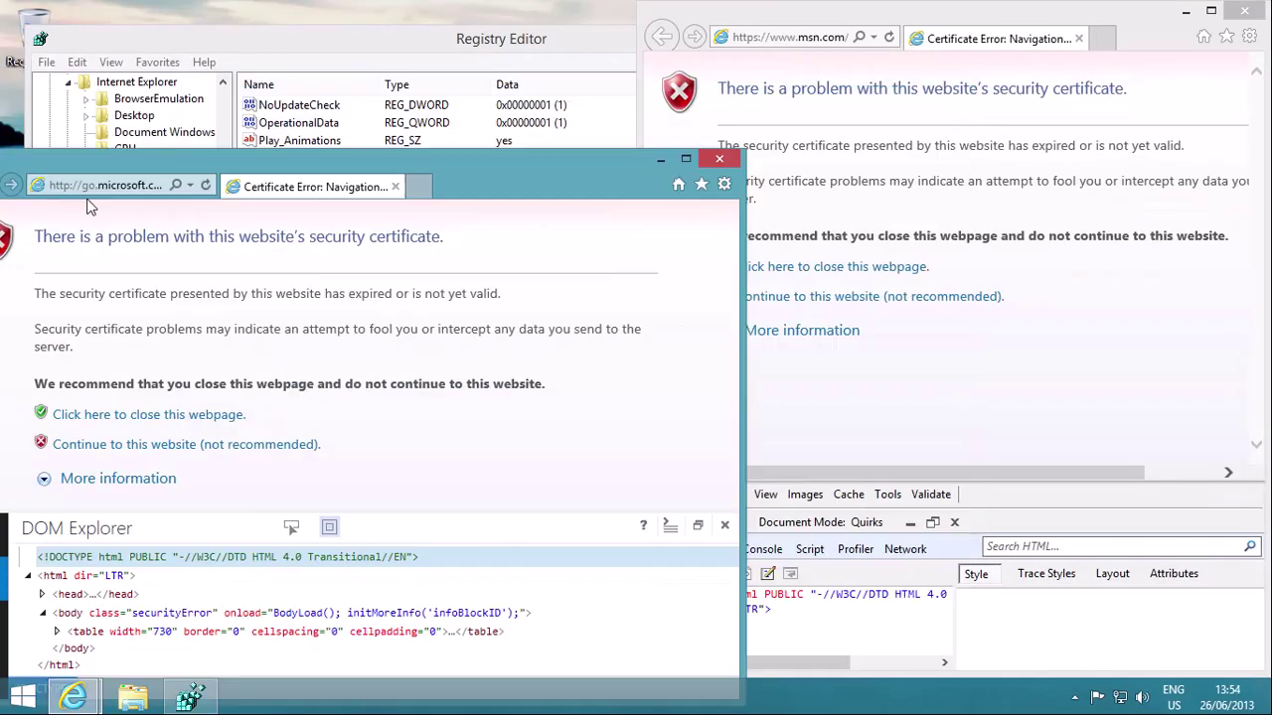
pyautogui.moveTo(206, 178); pyautogui.dragTo(0, 265)
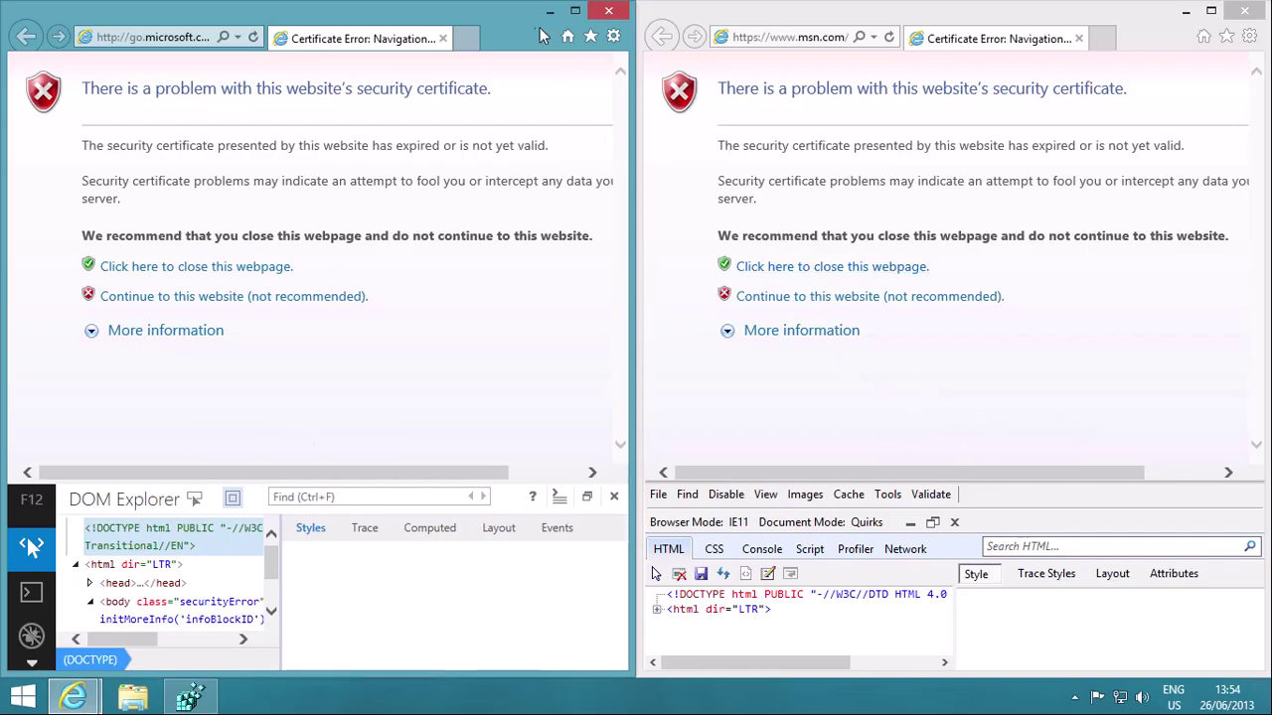
# Step: Confirm in About Internet Explorer that the version is 11.0.9431.0, then unsnap the left window
pyautogui.click(613, 36)
pyautogui.click(566, 276)
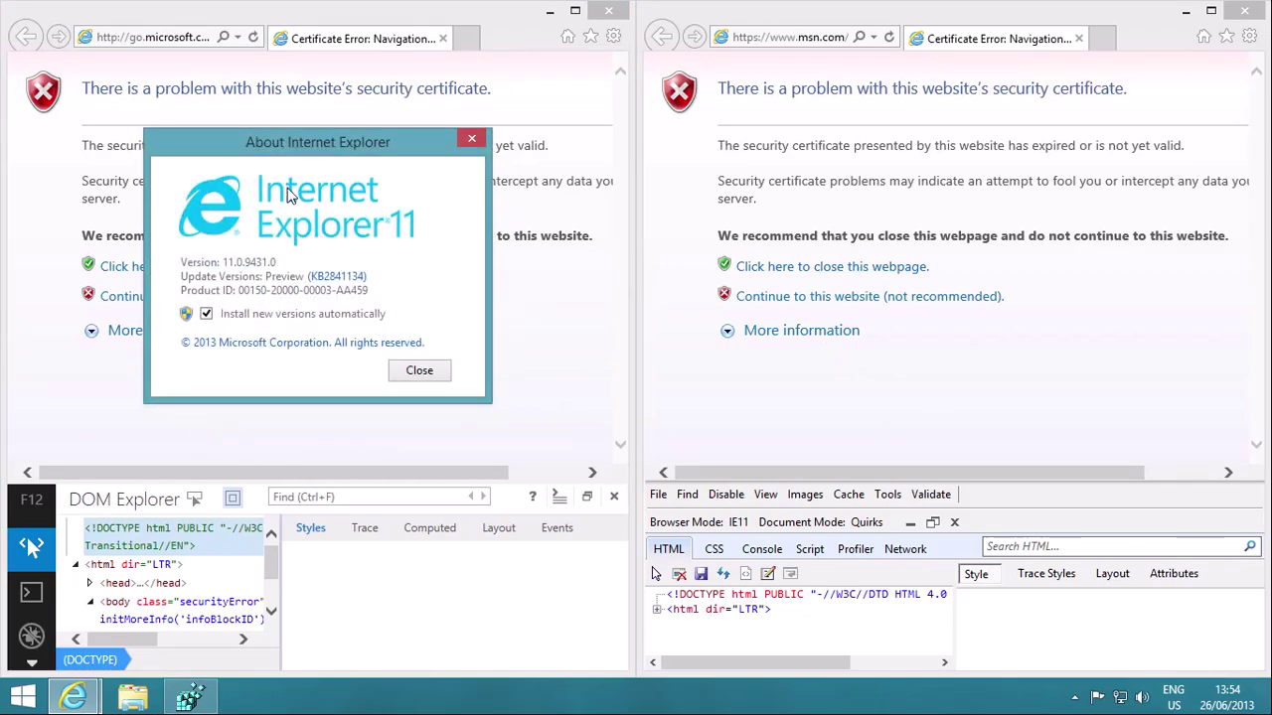
pyautogui.click(436, 373)
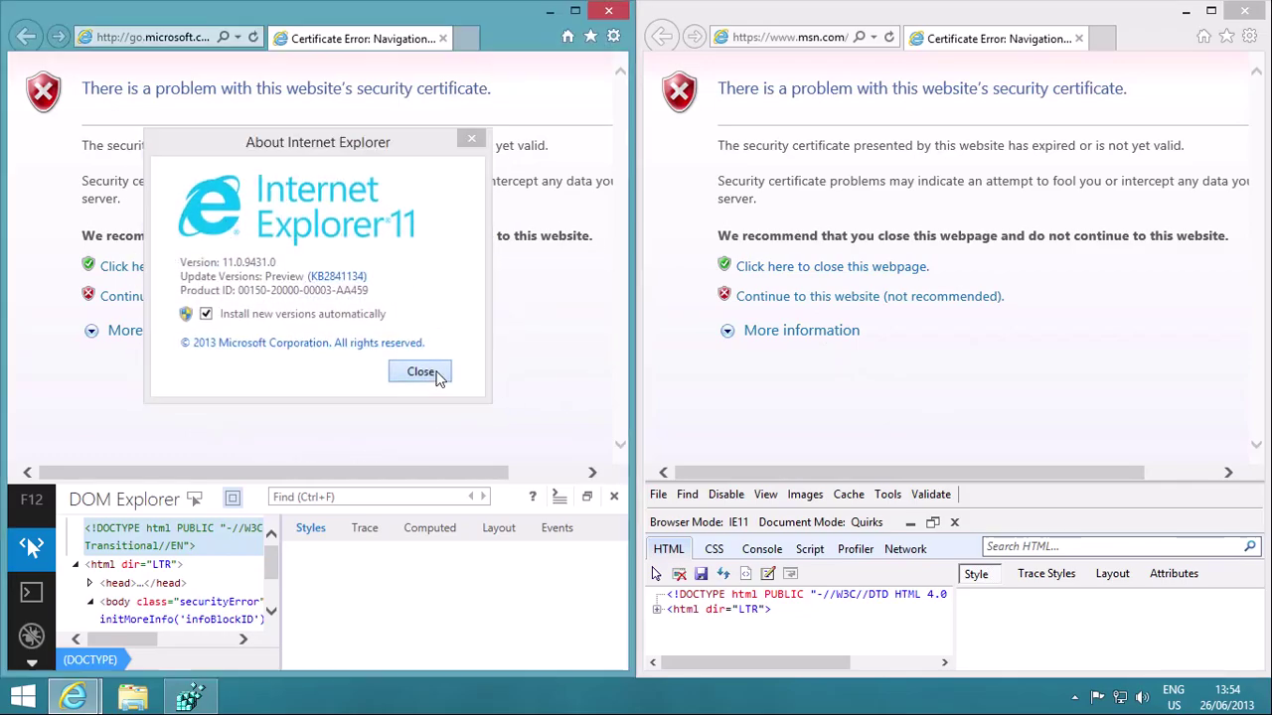
pyautogui.moveTo(486, 15); pyautogui.dragTo(556, 75)
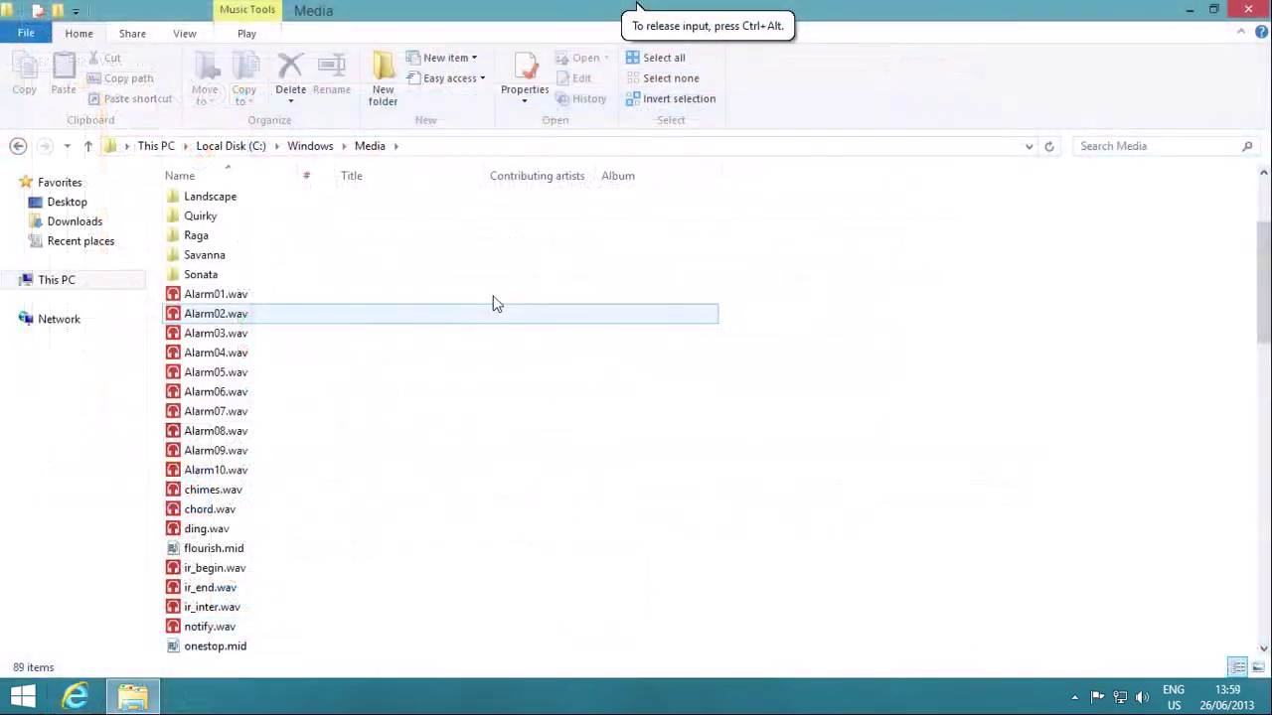
# Step: Select Alarm01.wav through Alarm10.wav and play them in Windows Media Player
pyautogui.click(491, 296)
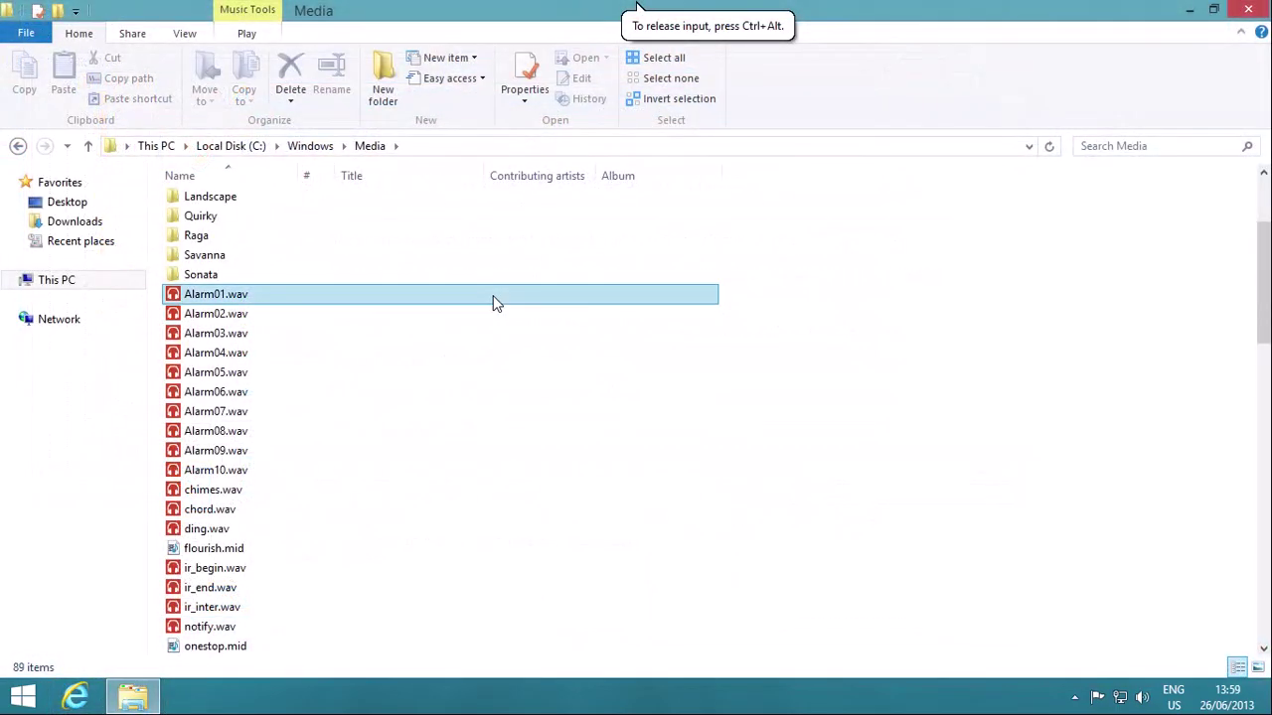
pyautogui.keyDown('shift'); pyautogui.click(269, 472); pyautogui.keyUp('shift')
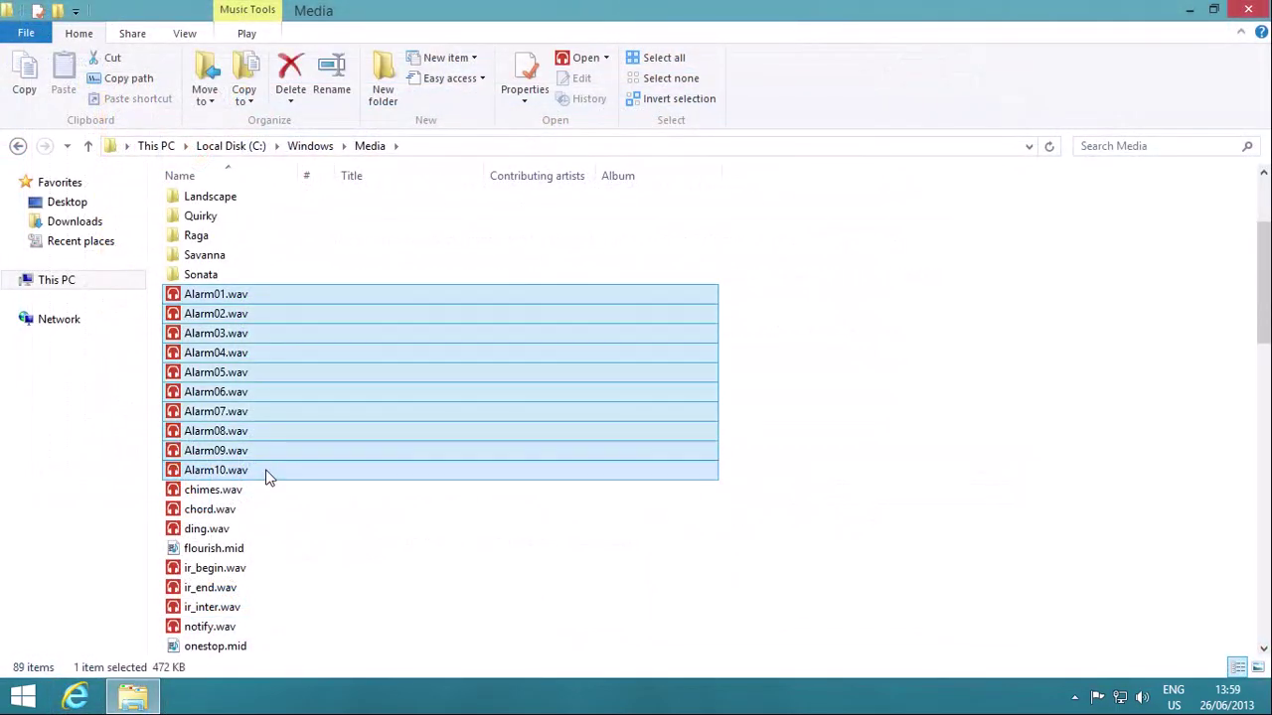
pyautogui.rightClick(360, 297)
pyautogui.click(565, 355)
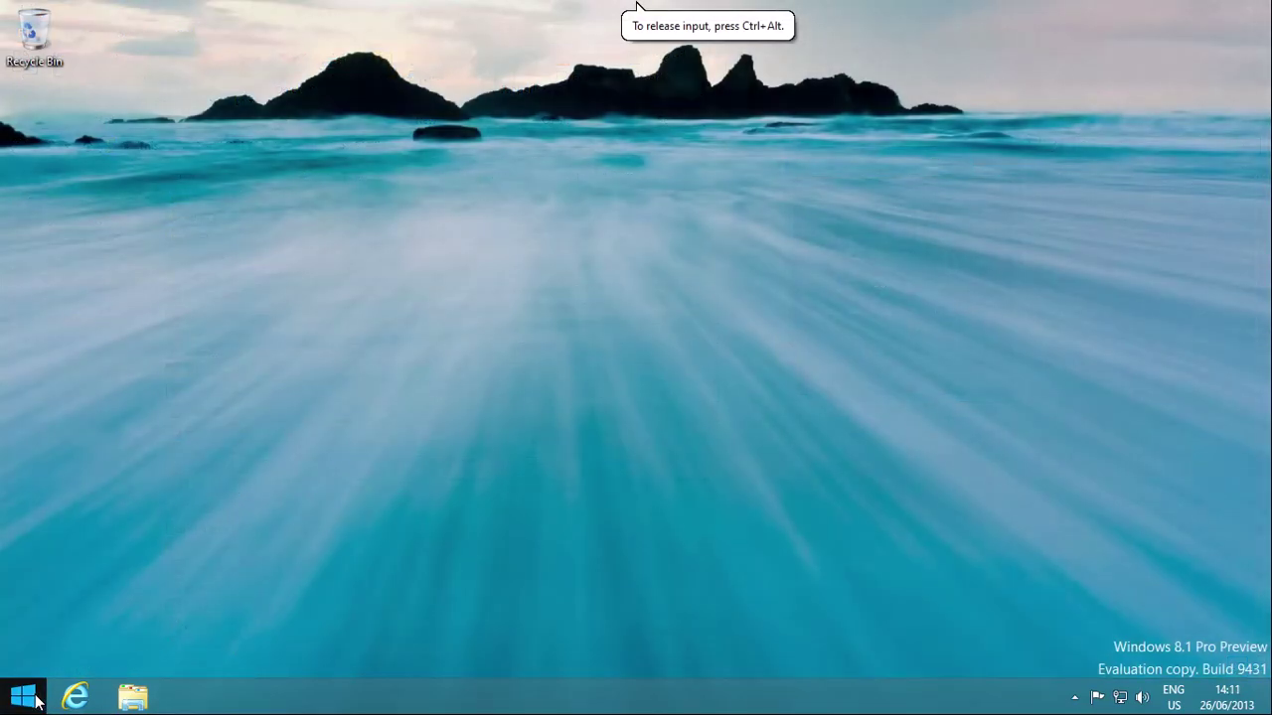
# Step: Turn off fast startup in Control Panel's Power Options shutdown settings and save
pyautogui.rightClick(37, 701)
pyautogui.click(119, 570)
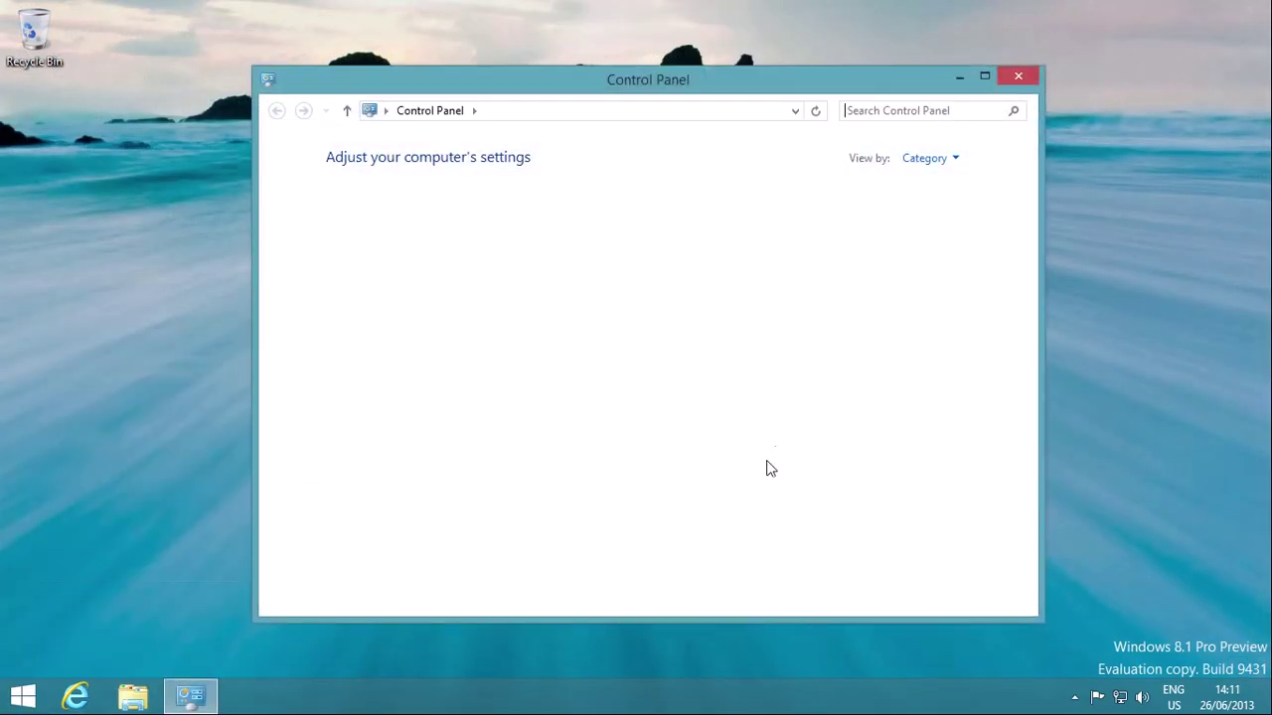
pyautogui.click(581, 199)
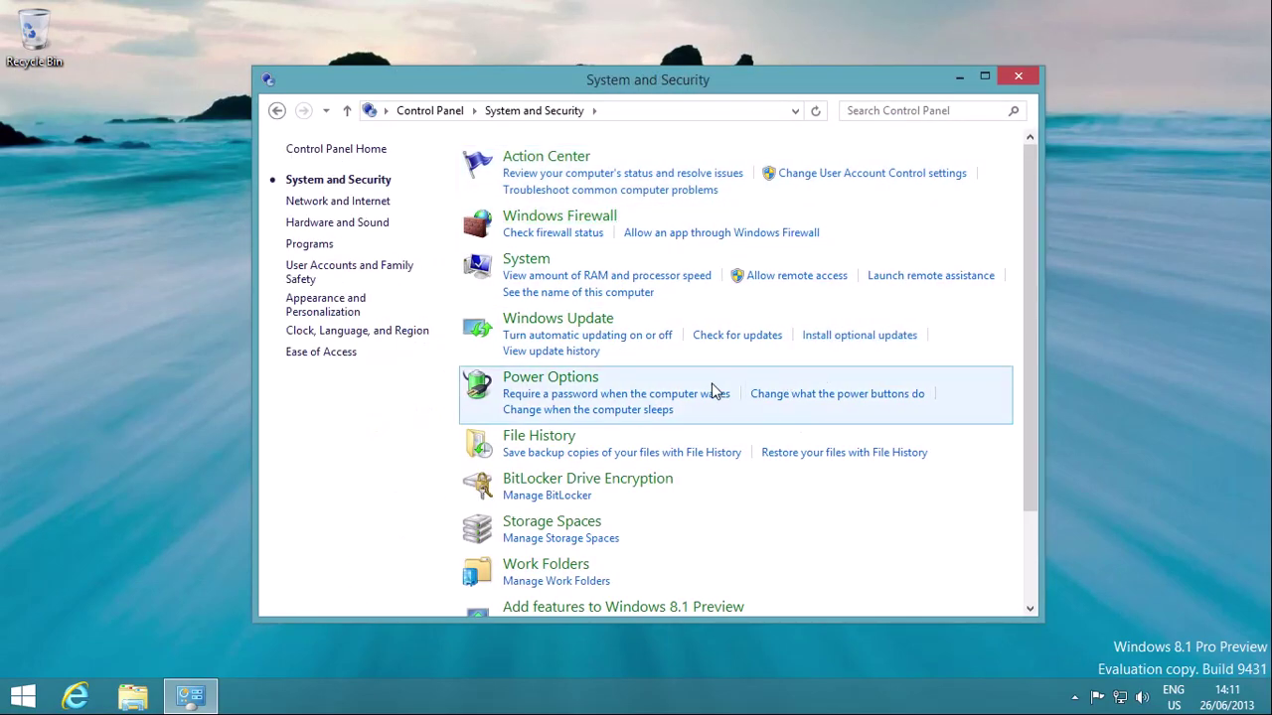
pyautogui.click(711, 389)
pyautogui.click(294, 213)
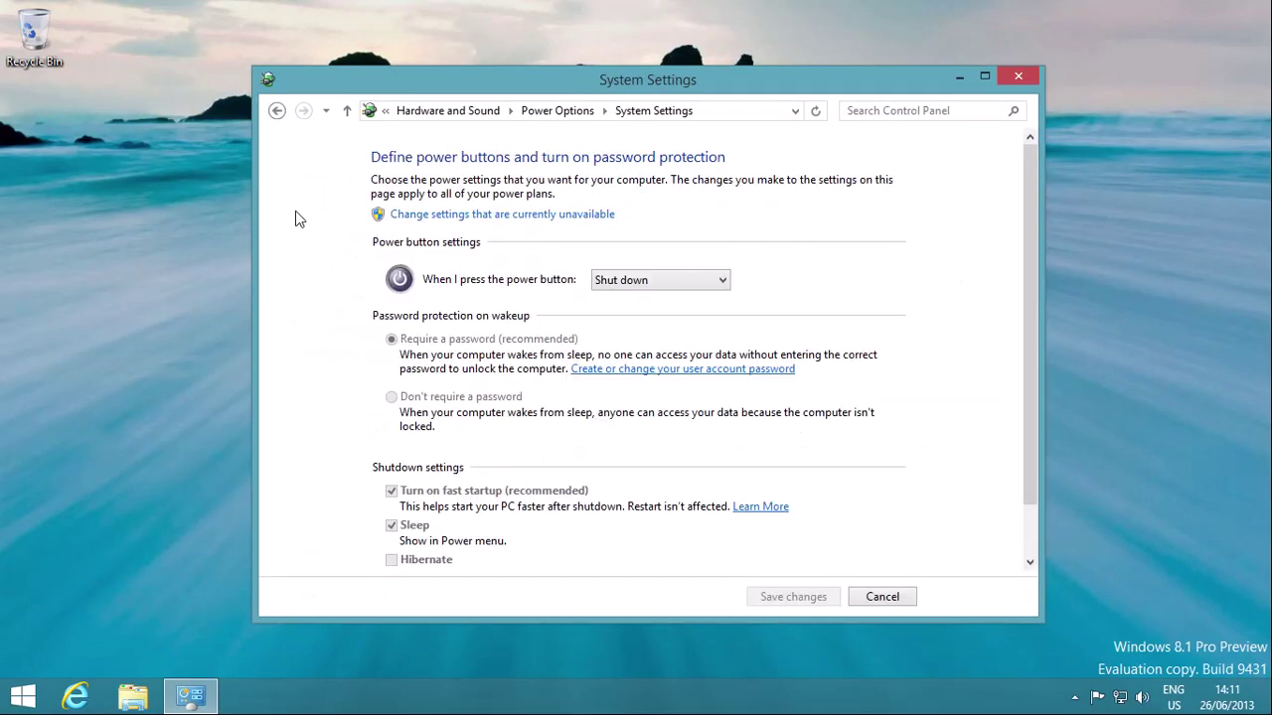
pyautogui.click(490, 216)
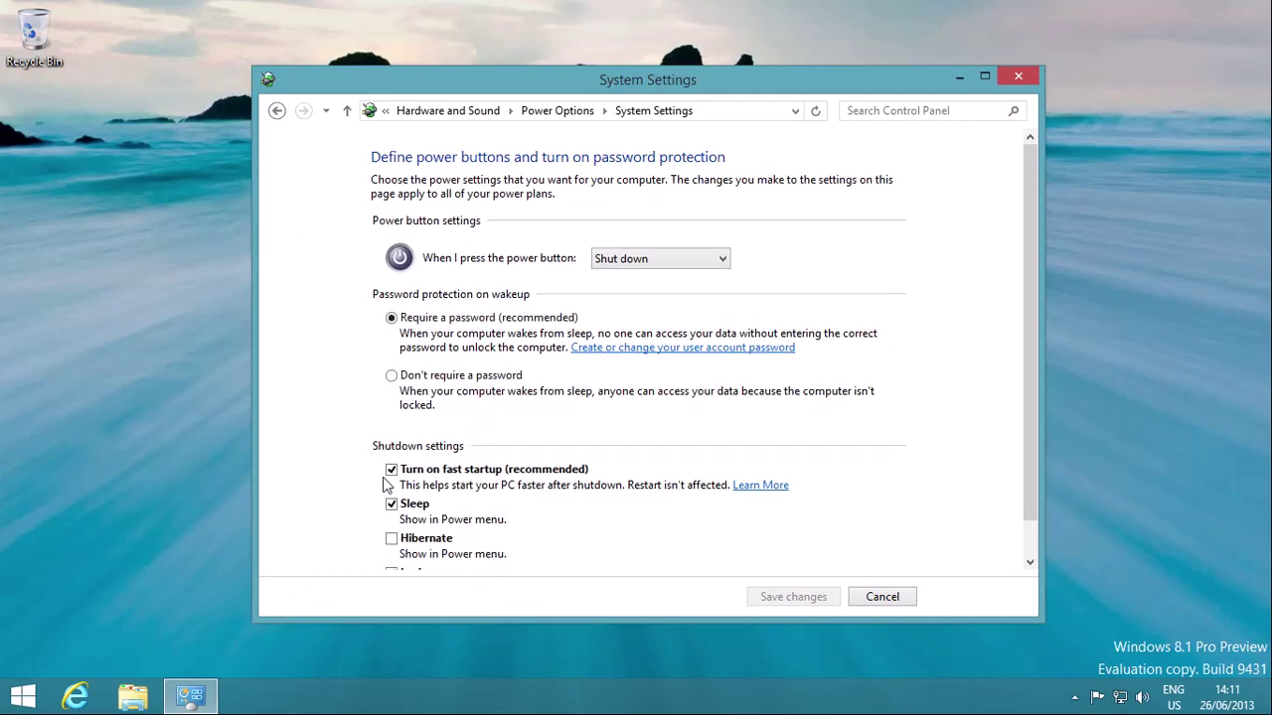
pyautogui.click(392, 470)
pyautogui.click(824, 597)
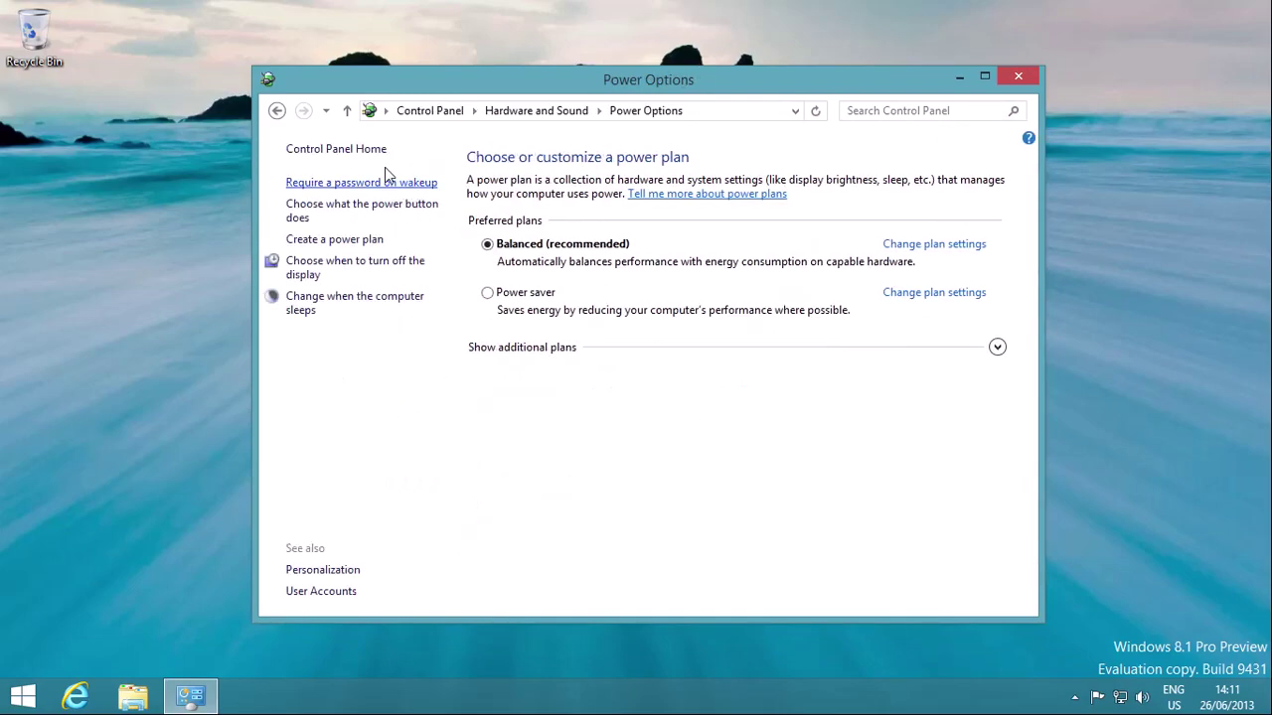
# Step: Browse the Hardware and Sound, System and Security, and Work Folders settings, then return home
pyautogui.click(347, 110)
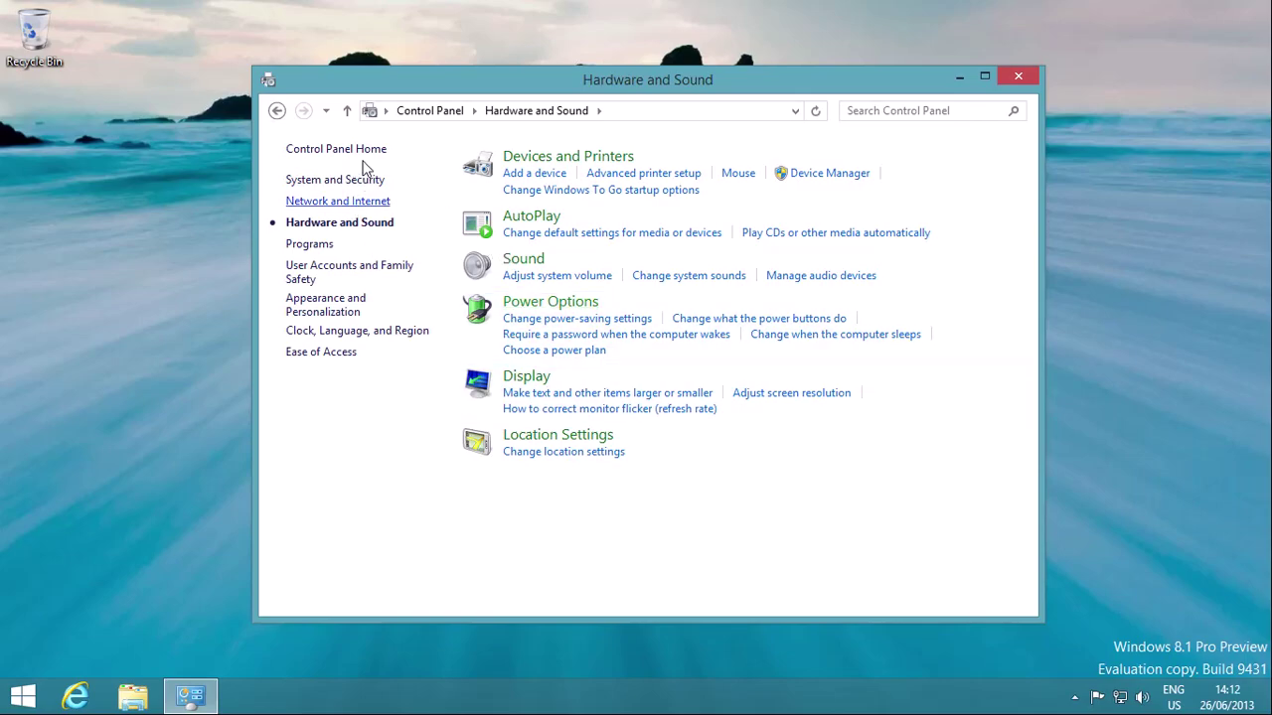
pyautogui.click(333, 180)
pyautogui.scroll(-3, 605, 539)
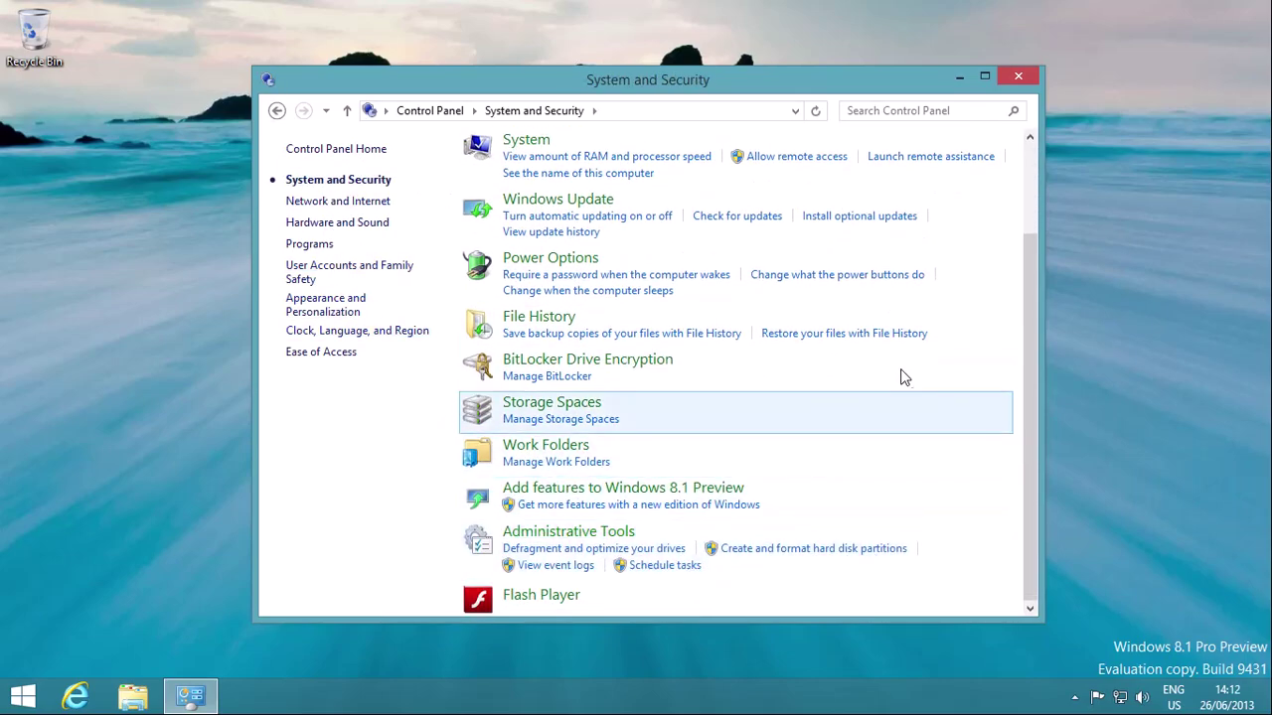
pyautogui.click(535, 446)
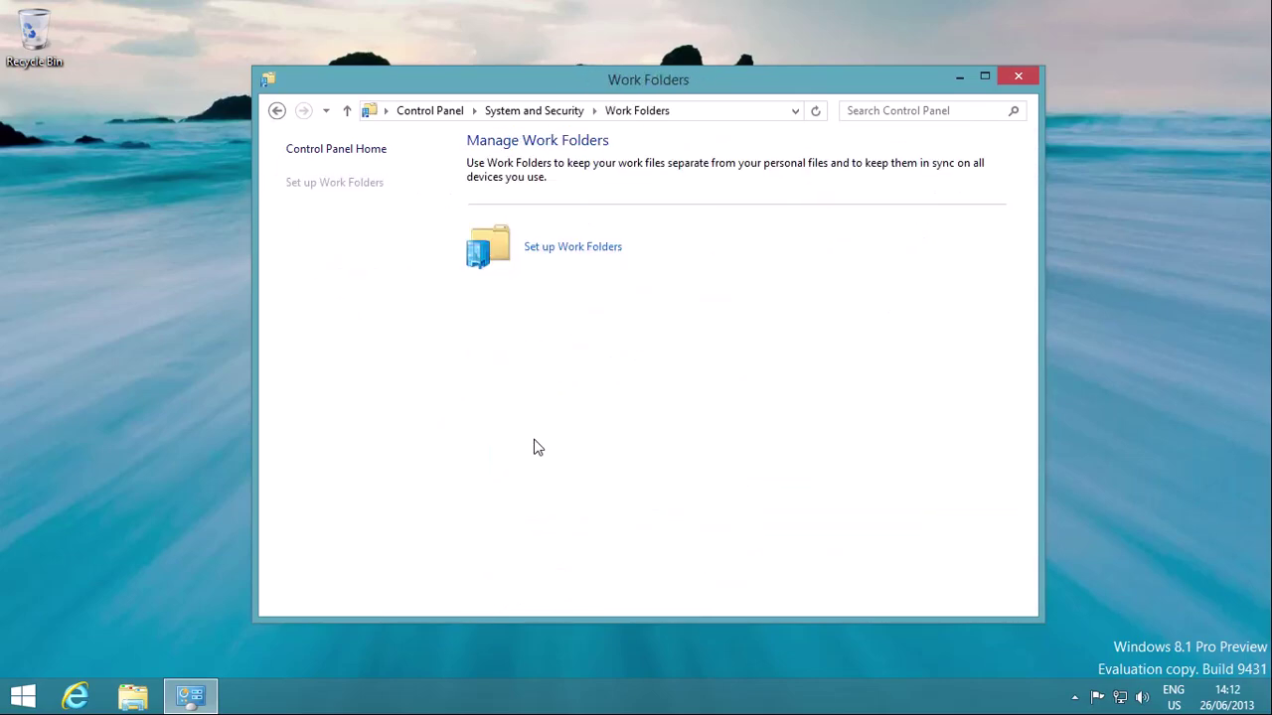
pyautogui.click(318, 151)
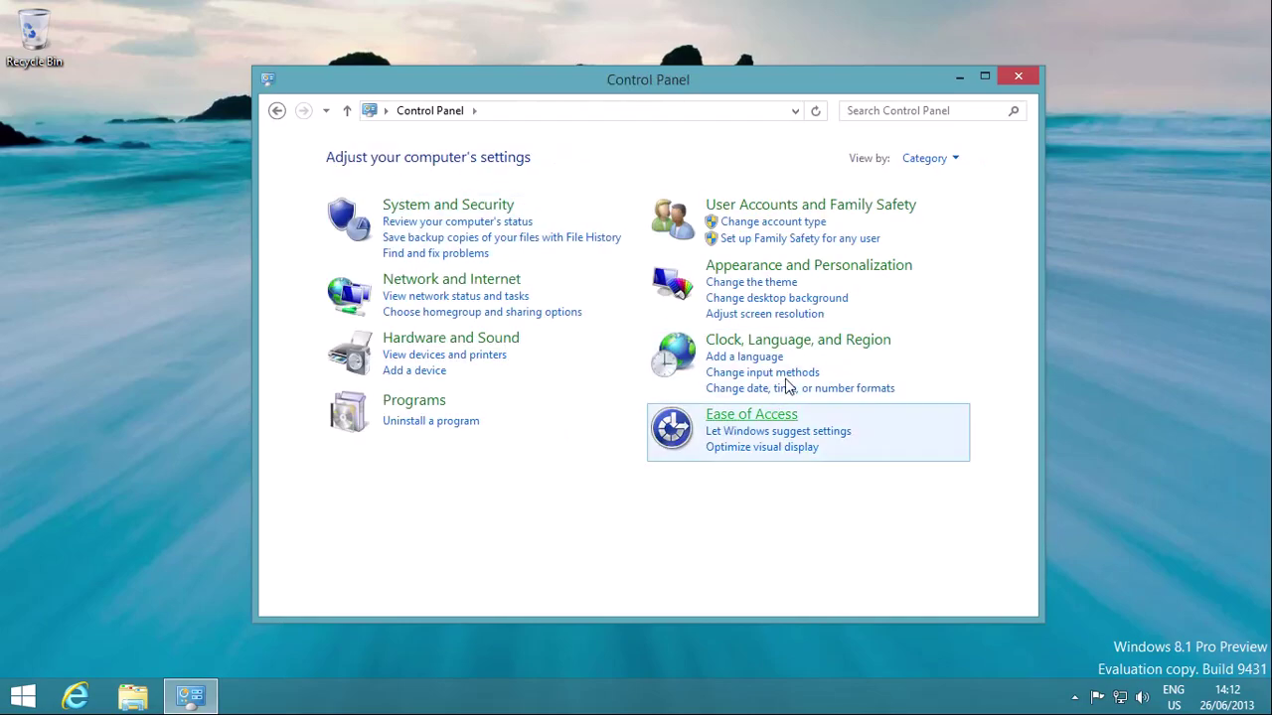
# Step: View all Control Panel items as large icons, then close Control Panel
pyautogui.click(928, 161)
pyautogui.click(942, 209)
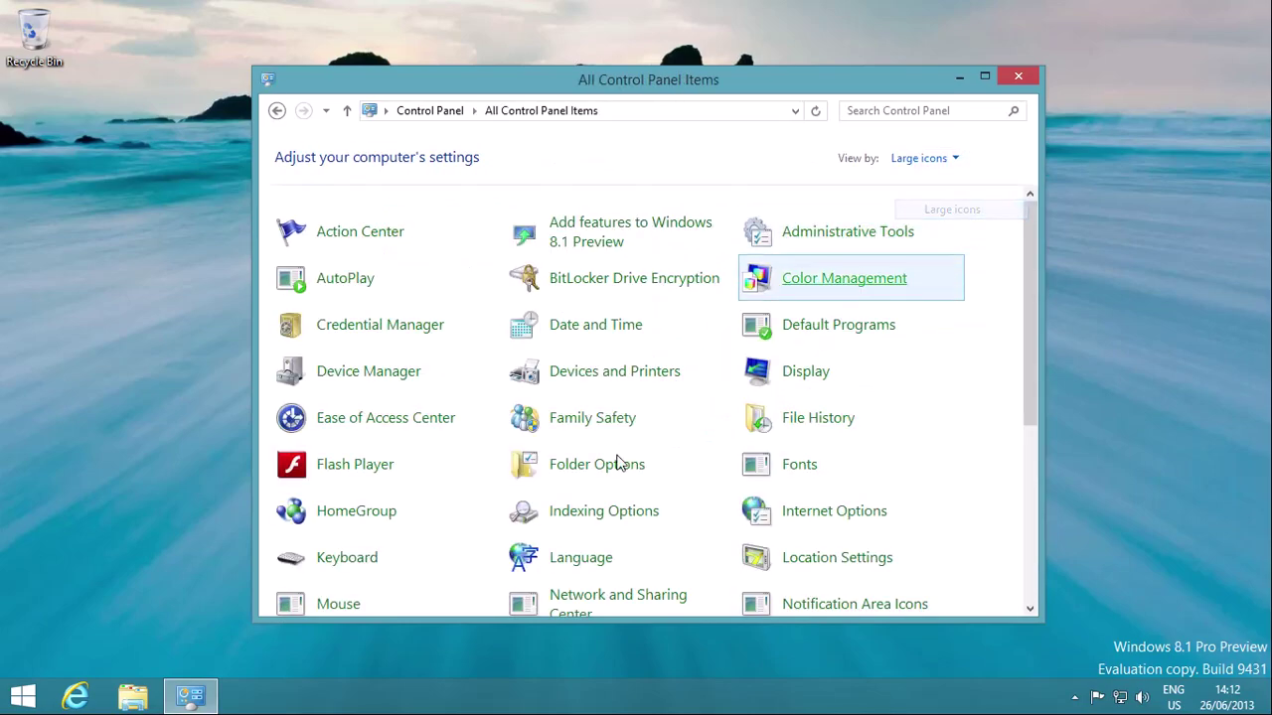
pyautogui.scroll(-6, 618, 464)
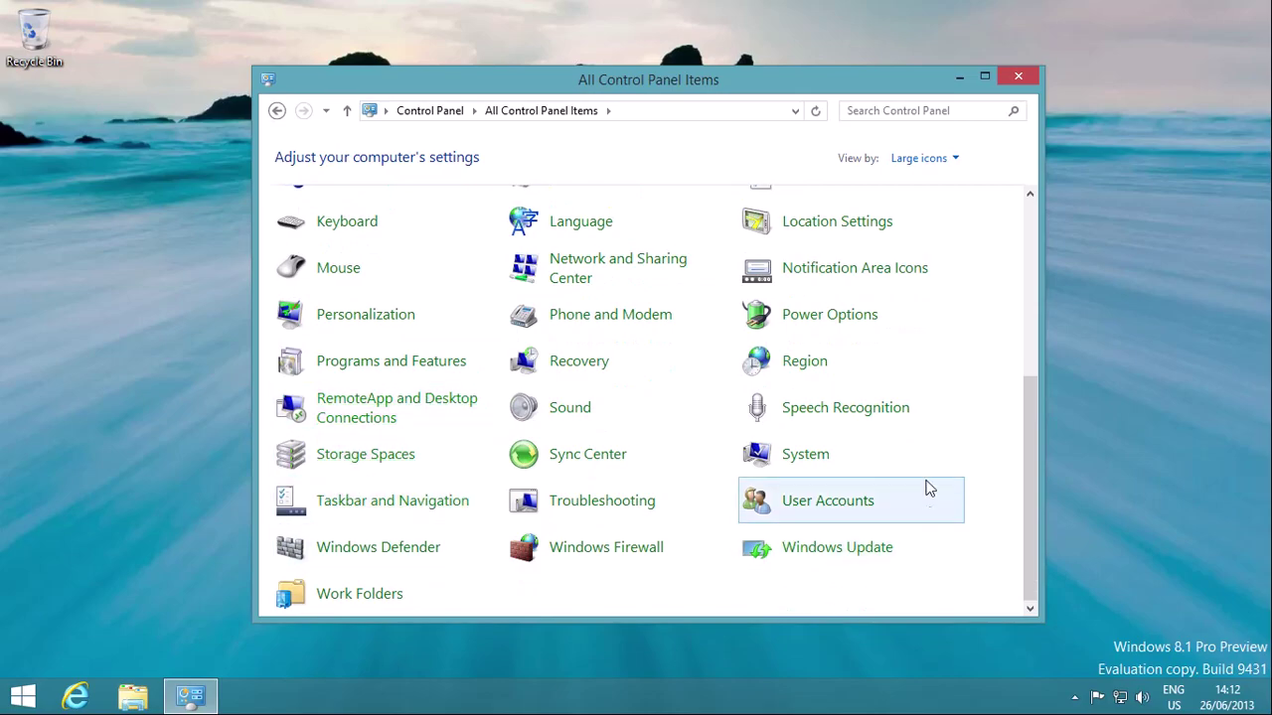
pyautogui.scroll(6, 868, 343)
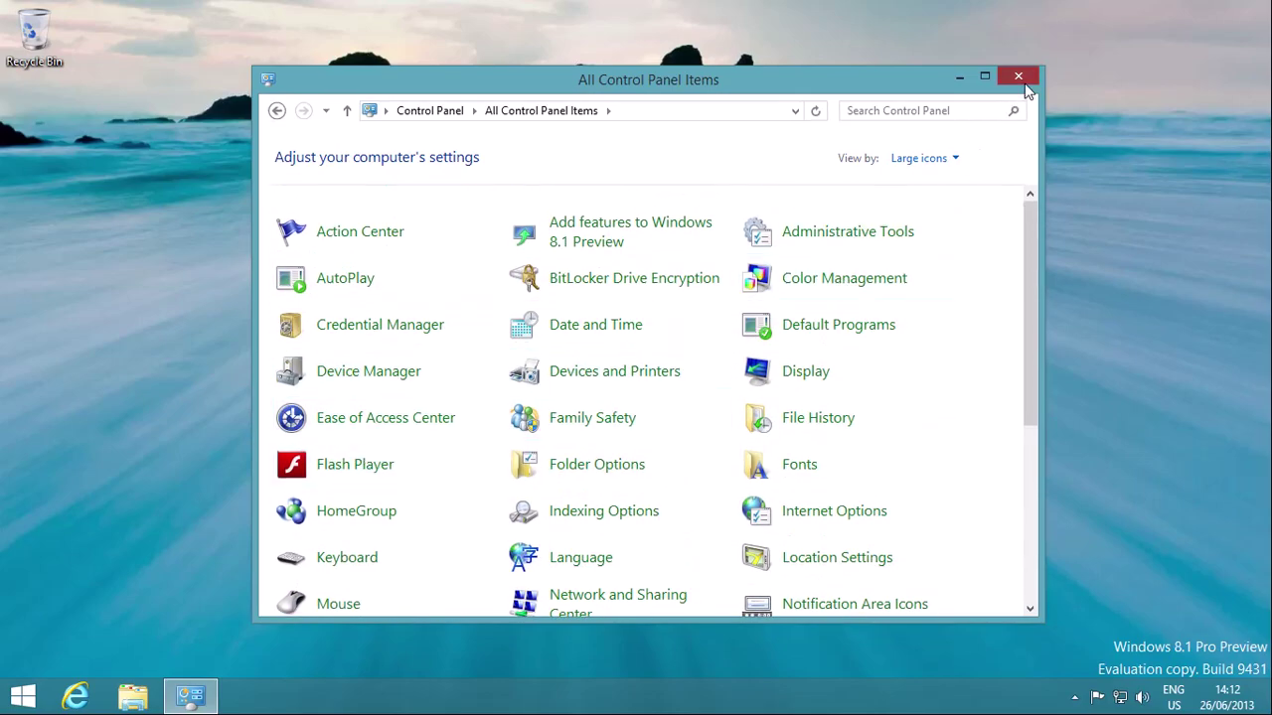
pyautogui.click(1021, 79)
# Step: Shut down the computer from the Win+X menu
pyautogui.rightClick(21, 695)
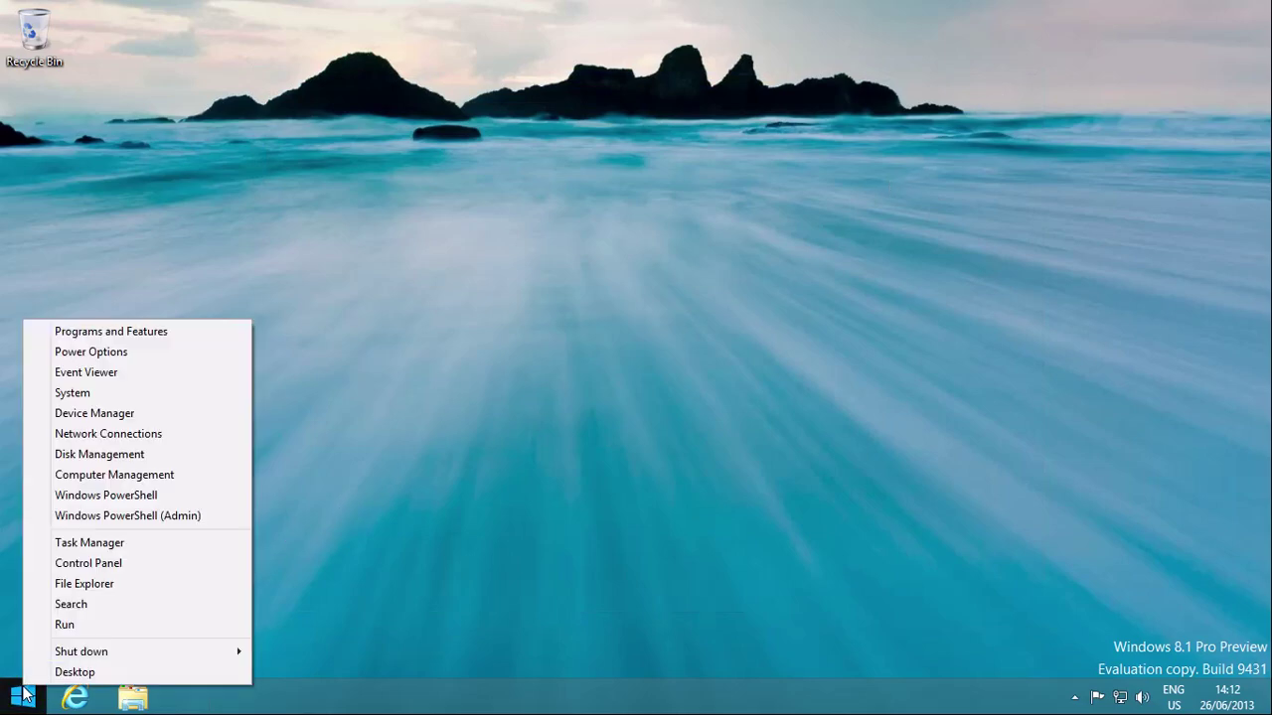
pyautogui.moveTo(63, 657)
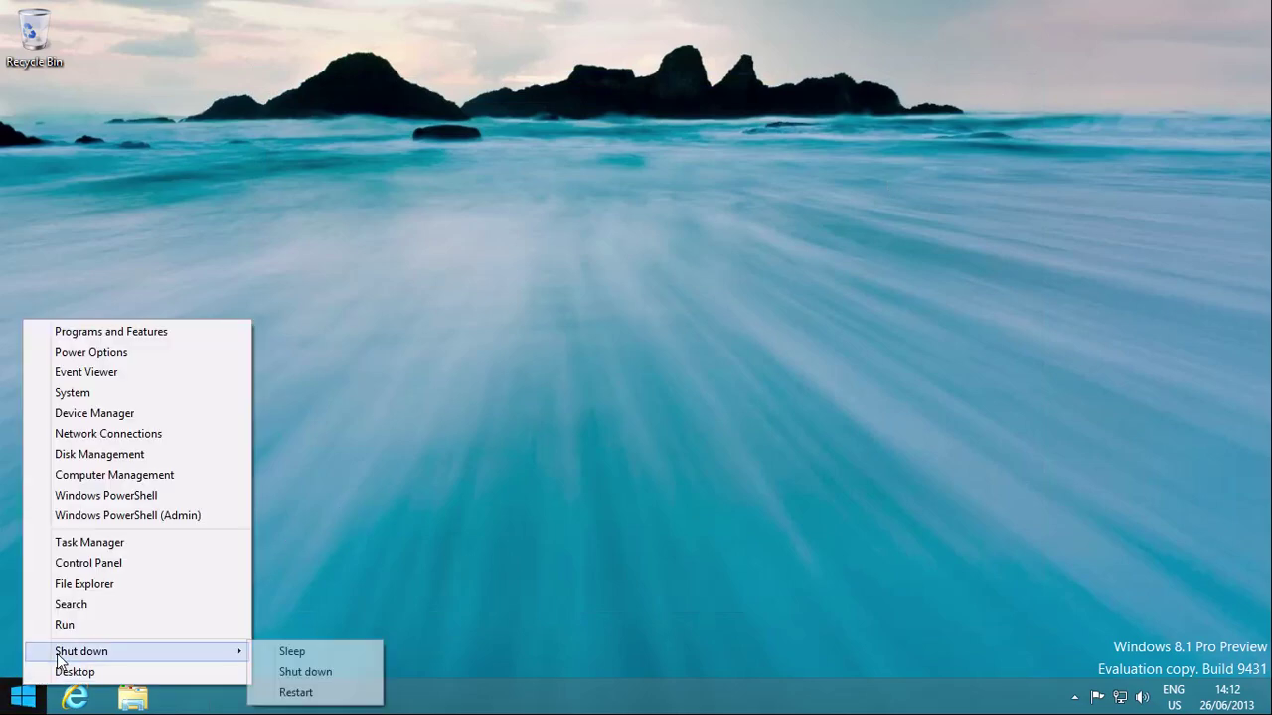
pyautogui.click(368, 676)
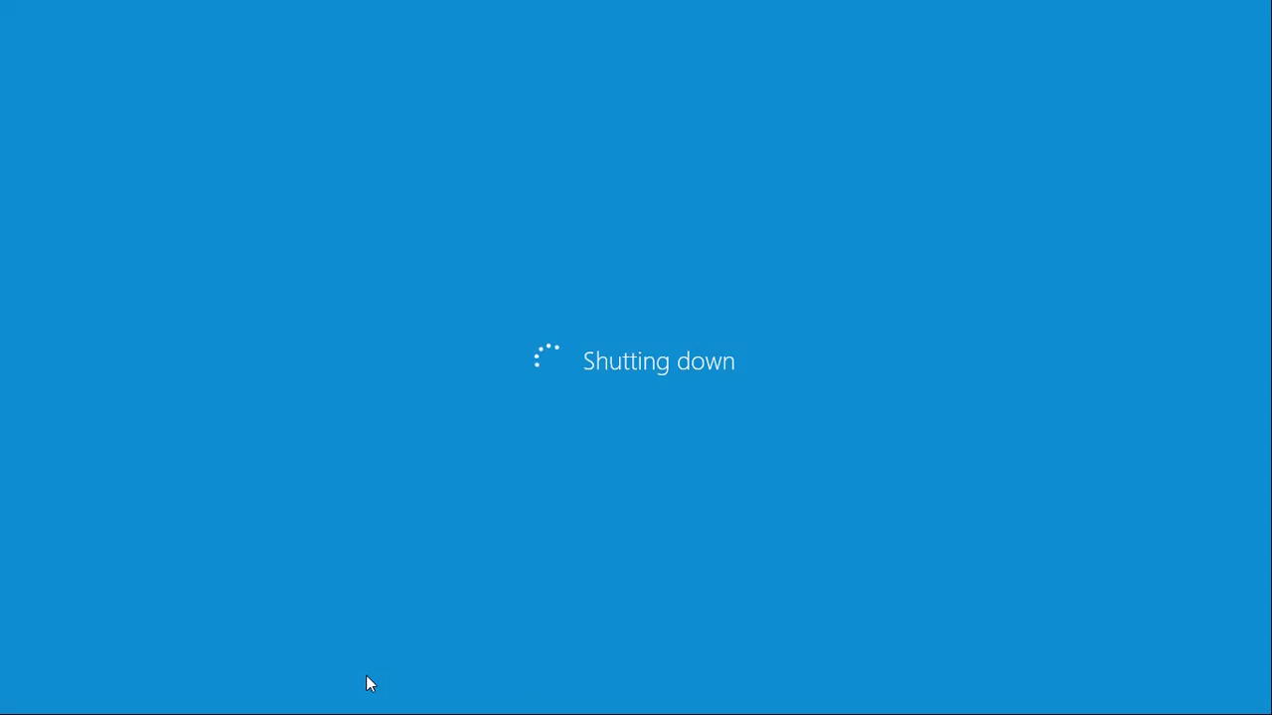